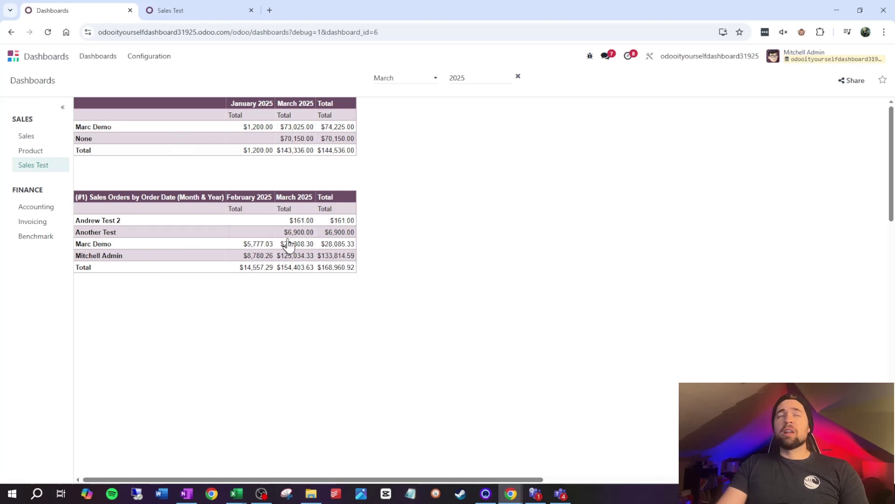
Examine the Total Sales and Total Invoices pivot formulas for the first salesperson in the Sales Test spreadsheet.
key("ctrl+Tab")
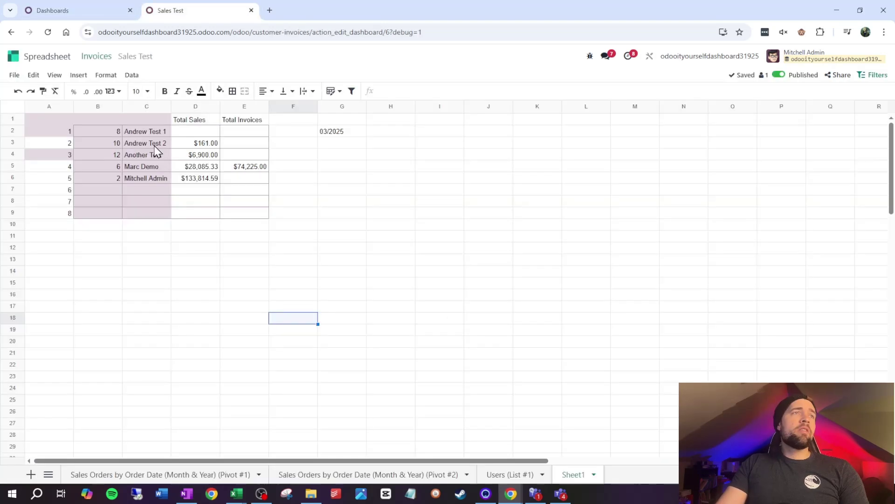
left_click(144, 135)
left_click(191, 134)
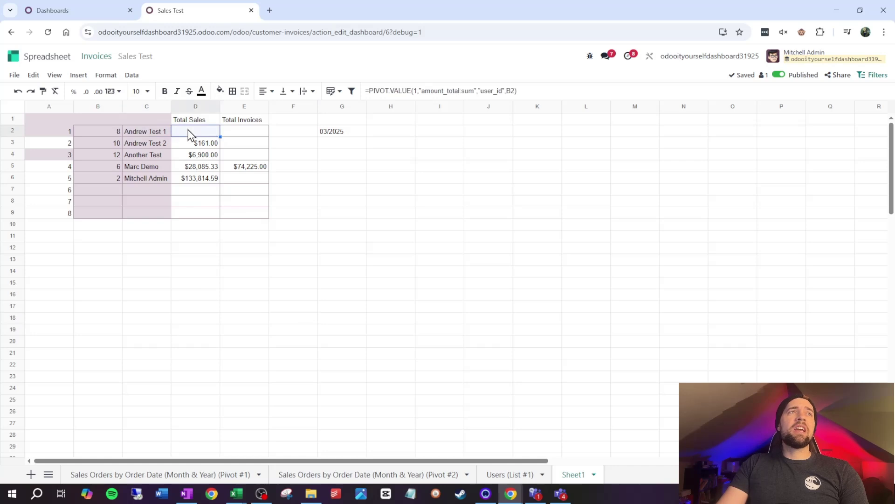
left_click(252, 132)
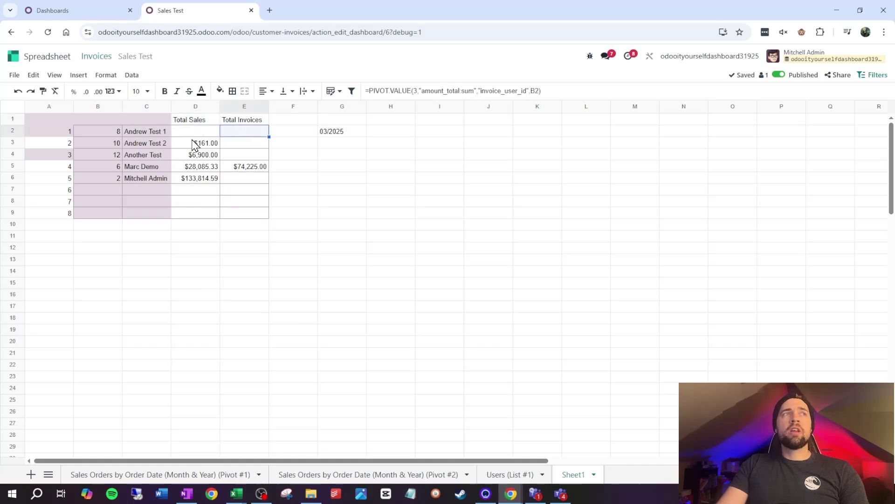
left_click(166, 140)
left_click(391, 200)
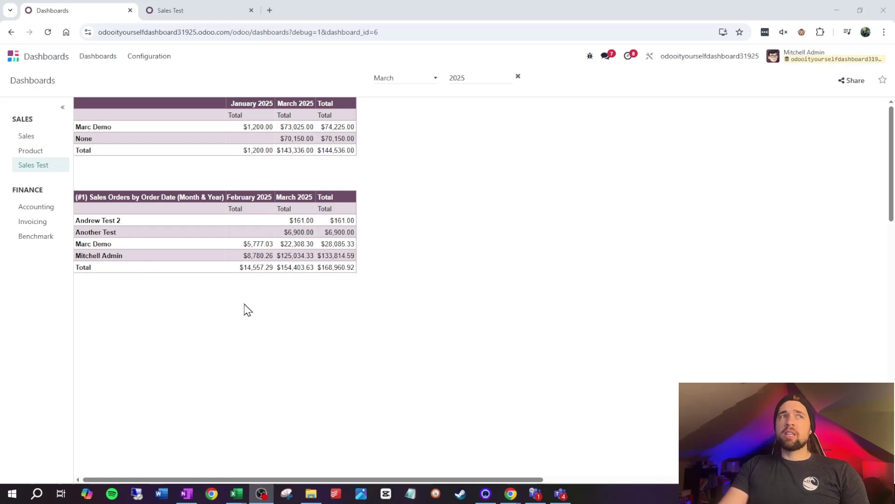
left_click(256, 353)
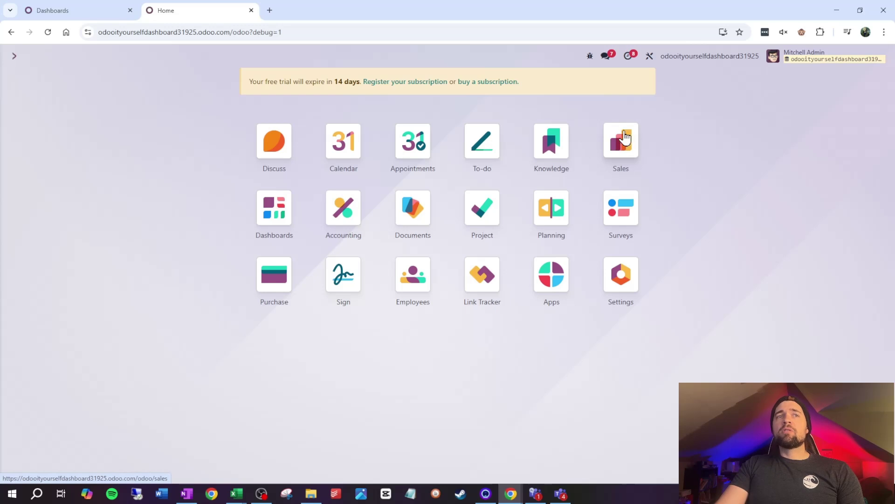
Show the Sales quotations as a pivot without the My Quotations filter.
left_click(633, 162)
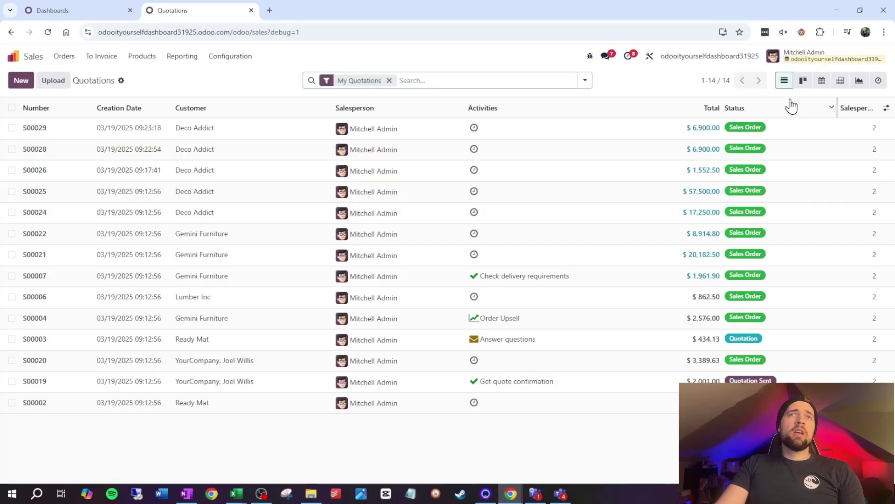
left_click(844, 86)
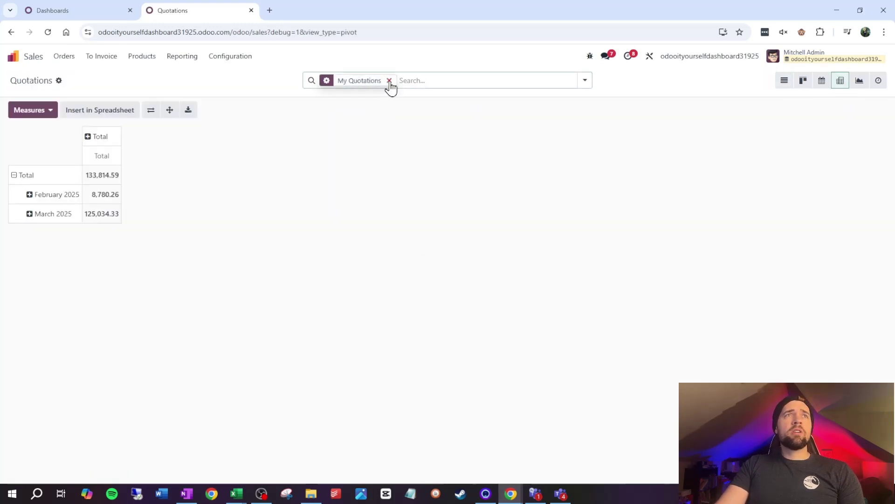
left_click(390, 80)
Group the pivot rows by Salesperson and its columns by Order Date per month.
left_click(14, 176)
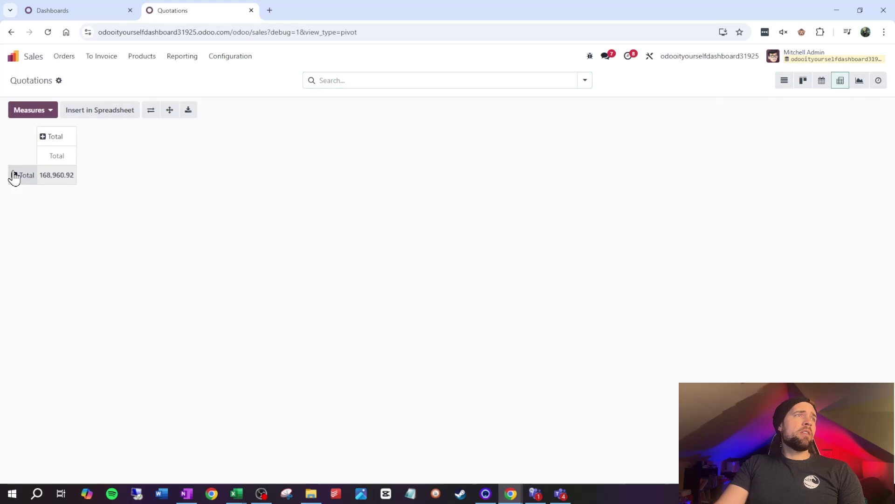
left_click(16, 178)
left_click(36, 198)
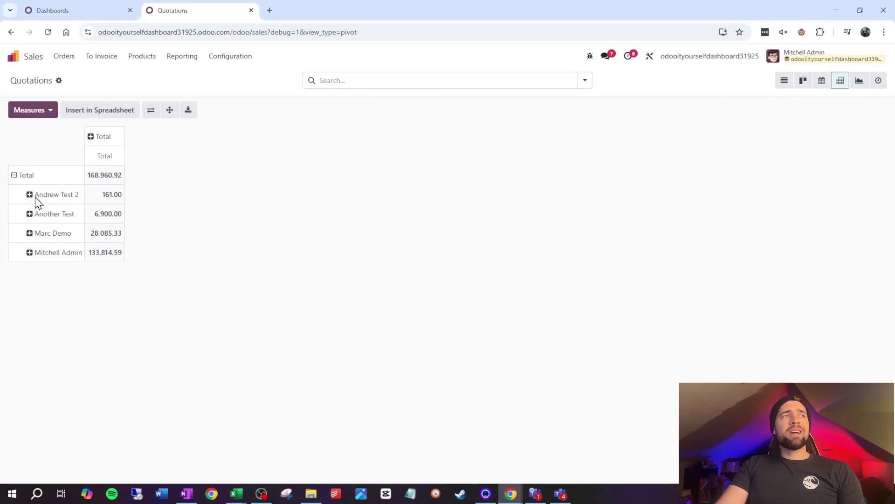
double_click(93, 139)
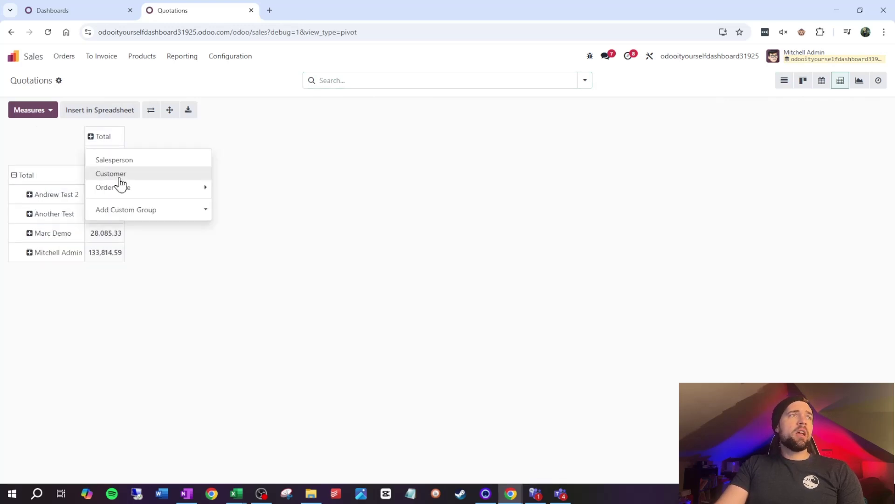
mouse_move(129, 188)
left_click(249, 217)
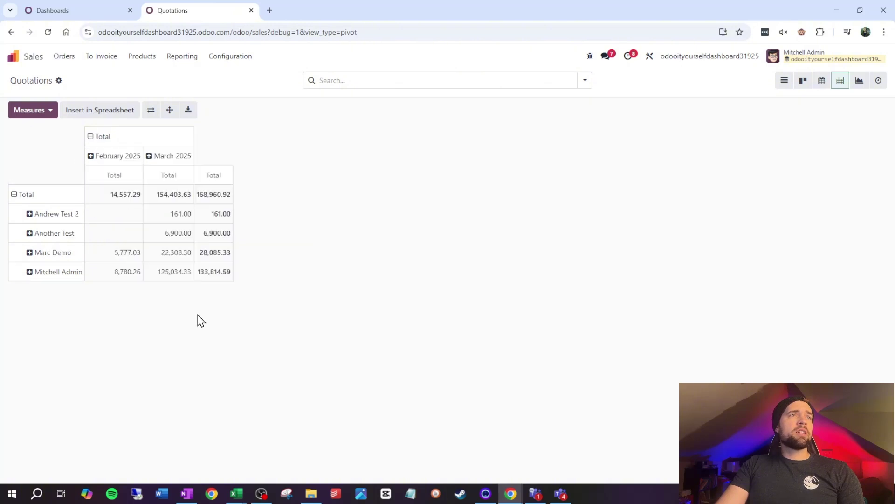
Insert the pivot into the Sales Test dashboard spreadsheet, keeping the name Sales Orders by Order Date (Month & Year).
left_click(122, 122)
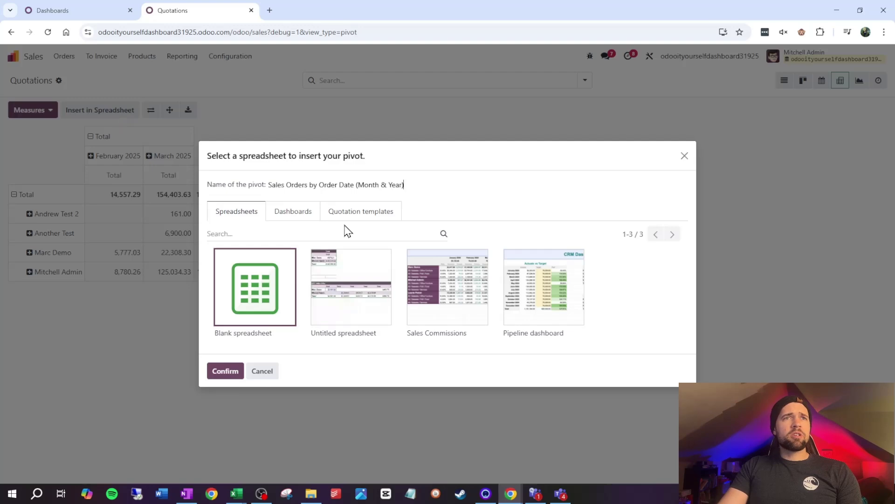
left_click(297, 216)
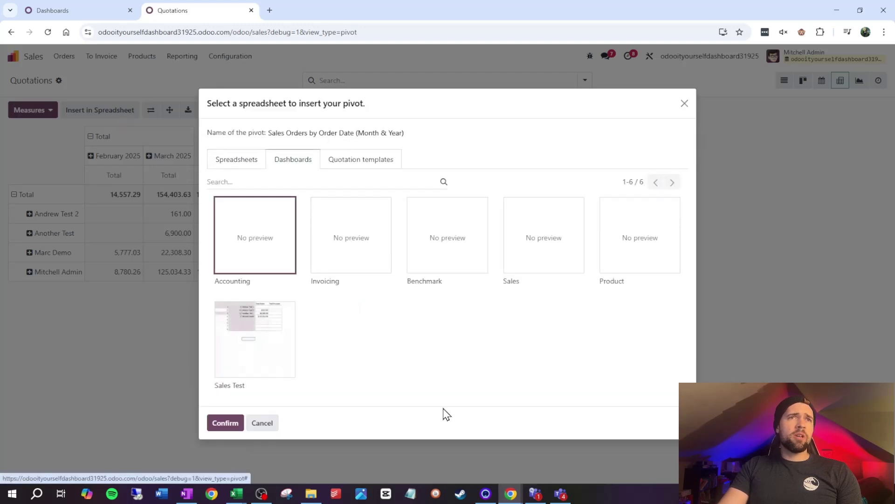
left_click(274, 362)
left_click(236, 424)
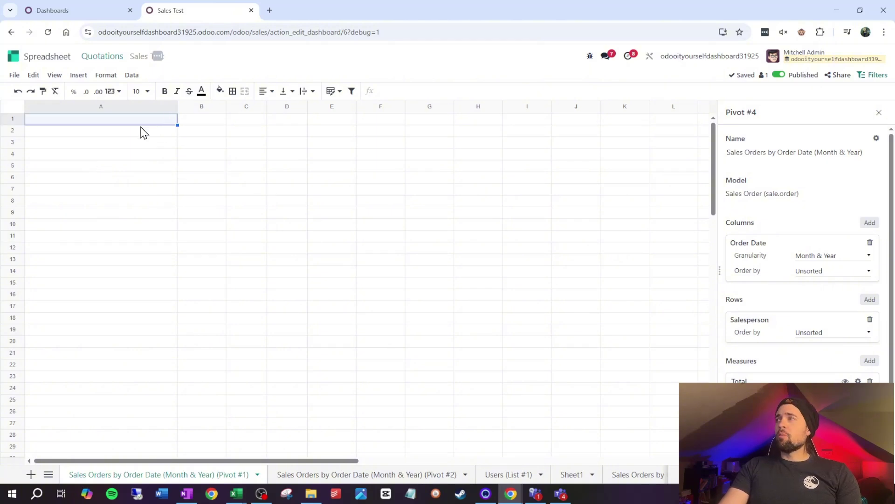
Re-insert pivot #4 as a dynamic pivot at cell A1 of the Pivot #1 sheet and view it on the dashboard.
left_click(132, 76)
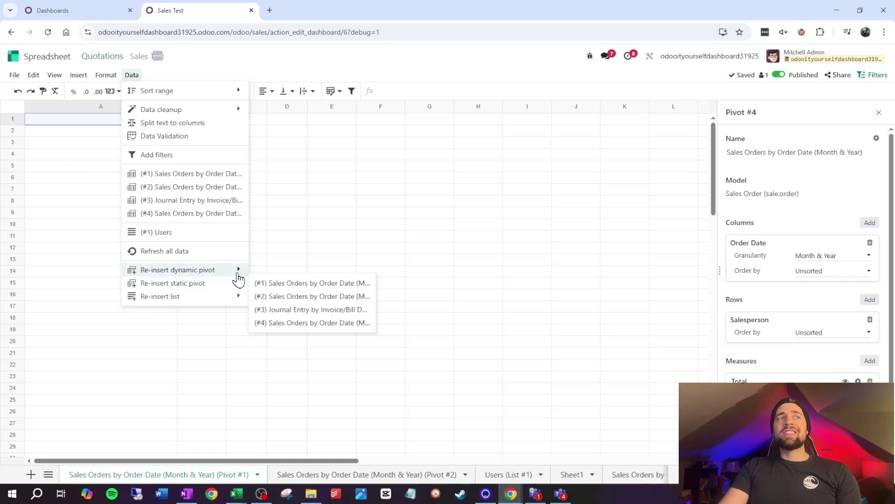
mouse_move(238, 274)
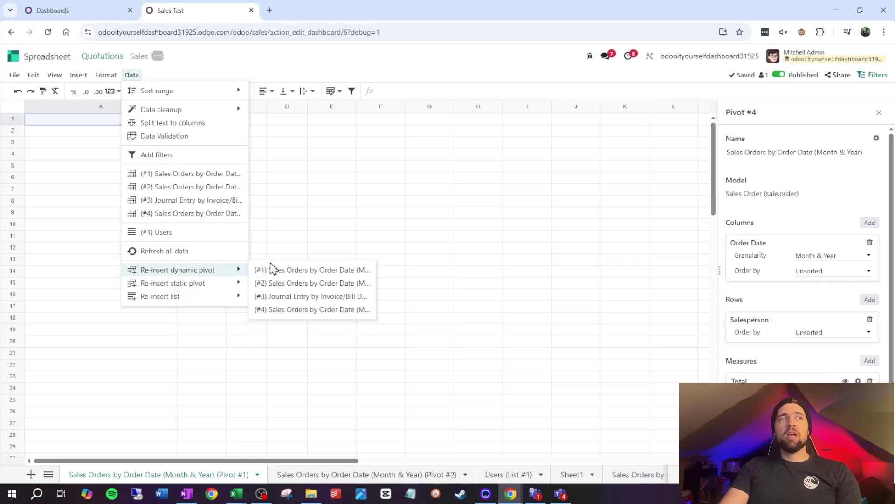
left_click(307, 310)
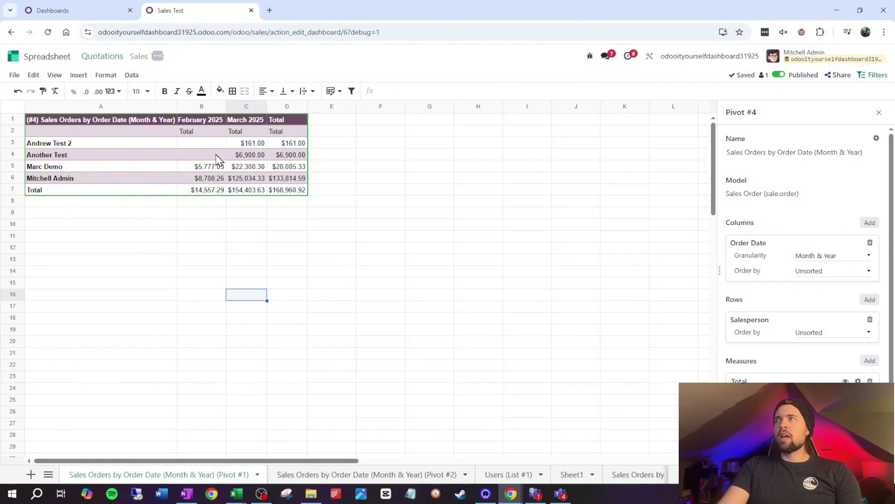
key("ctrl+Tab")
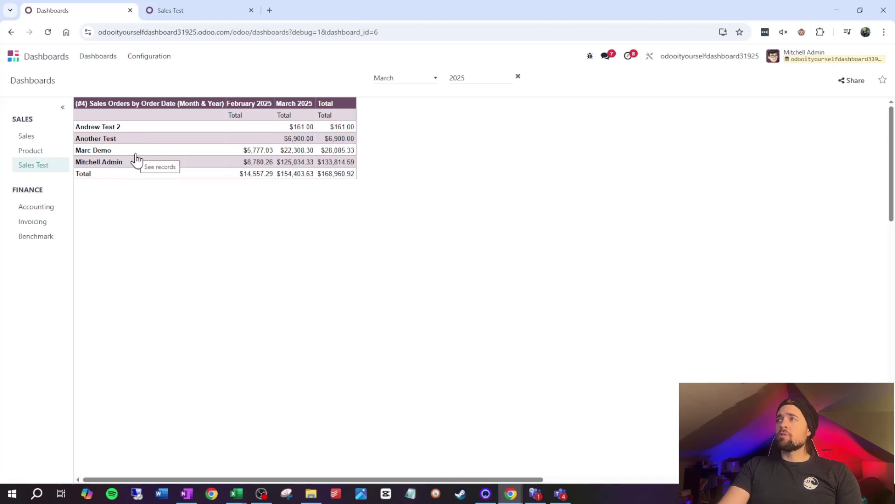
Create a new quotation in Sales with Deco Addict as the customer.
key("ctrl+Tab")
left_click(612, 150)
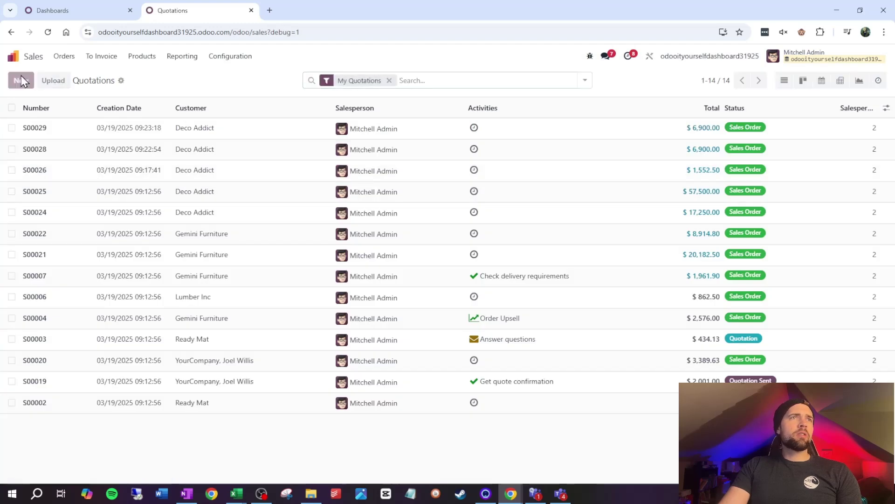
left_click(21, 80)
type("De")
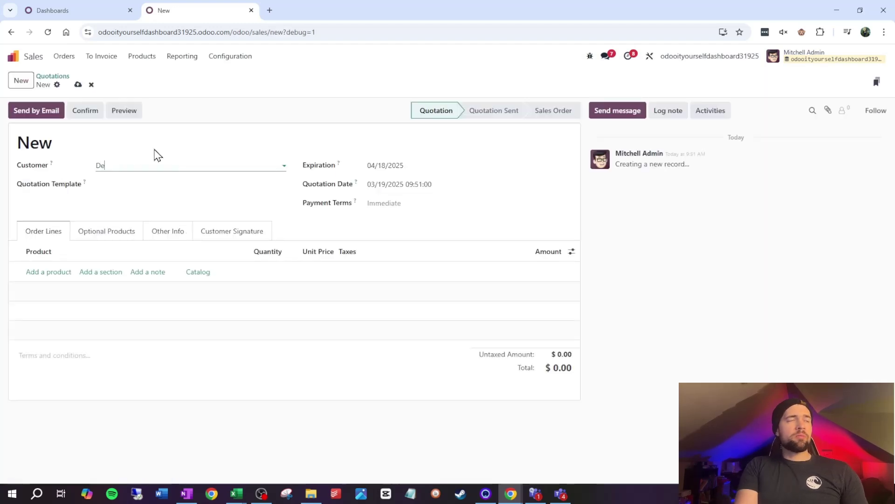
type("co")
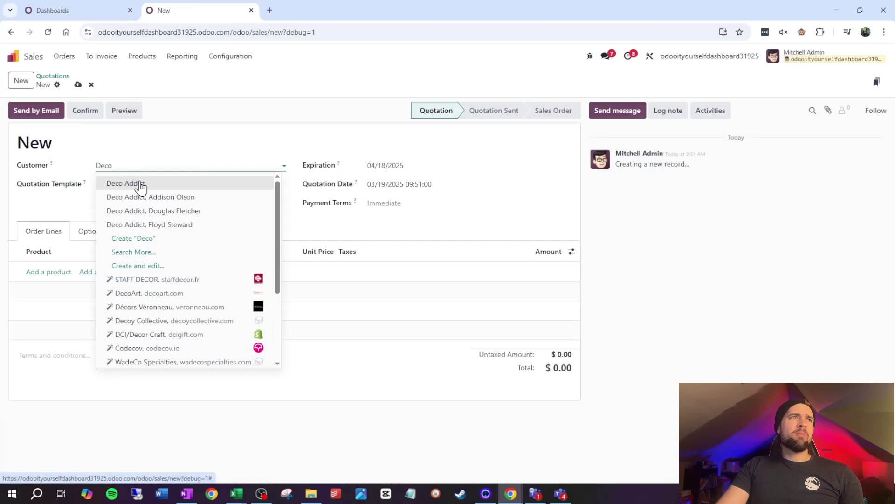
left_click(140, 184)
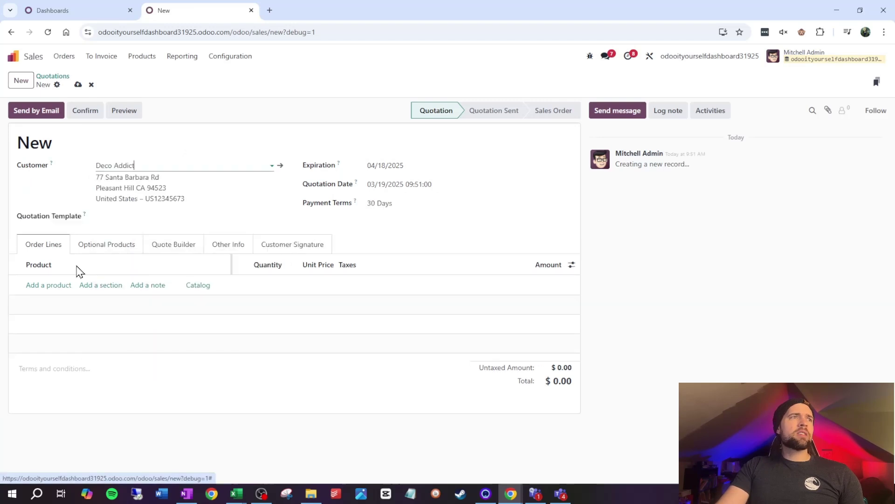
Add an order line for 50 Conference Chairs with Steel legs to the quotation.
left_click(60, 286)
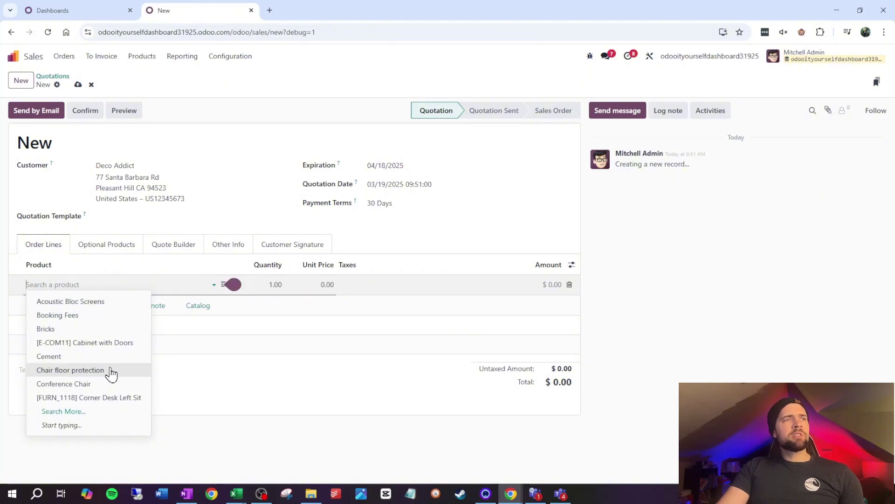
left_click(102, 385)
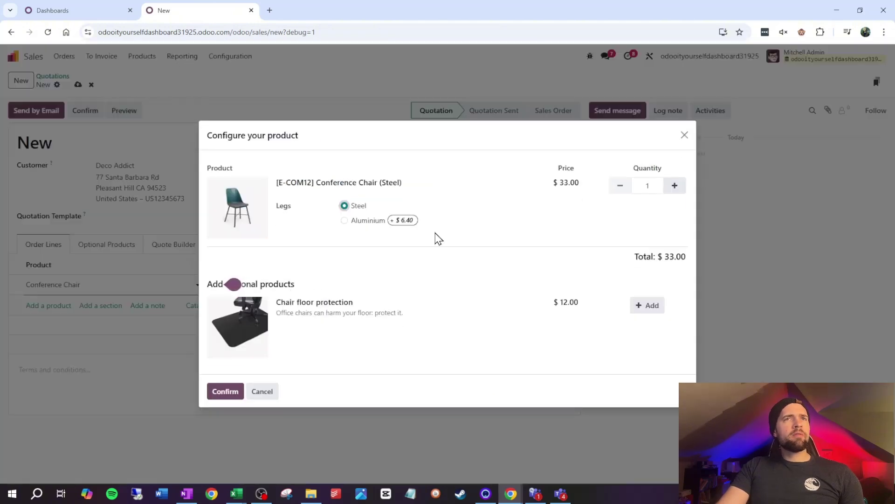
left_click(674, 186)
left_click(674, 185)
left_click(674, 185)
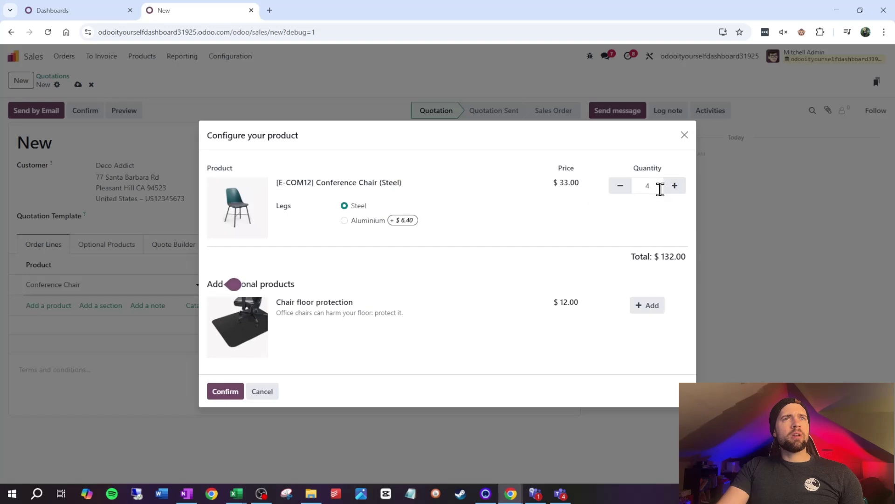
left_click(660, 186)
key("BackSpace")
type("50")
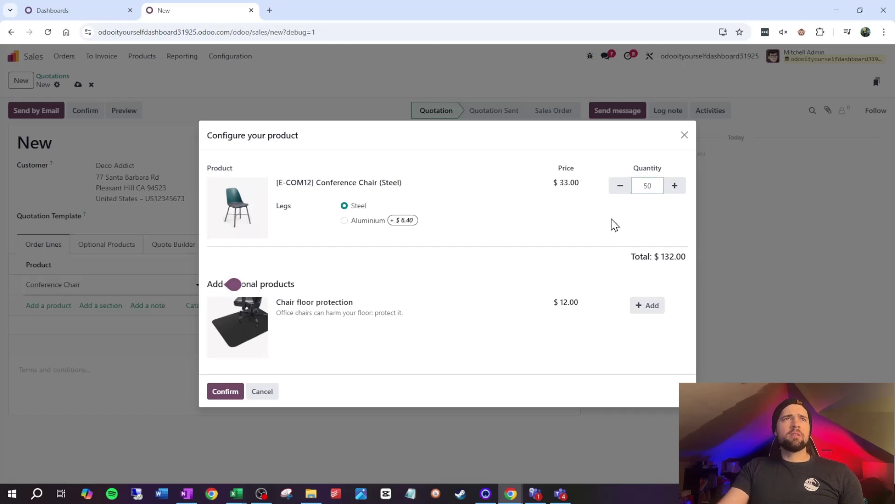
left_click(562, 223)
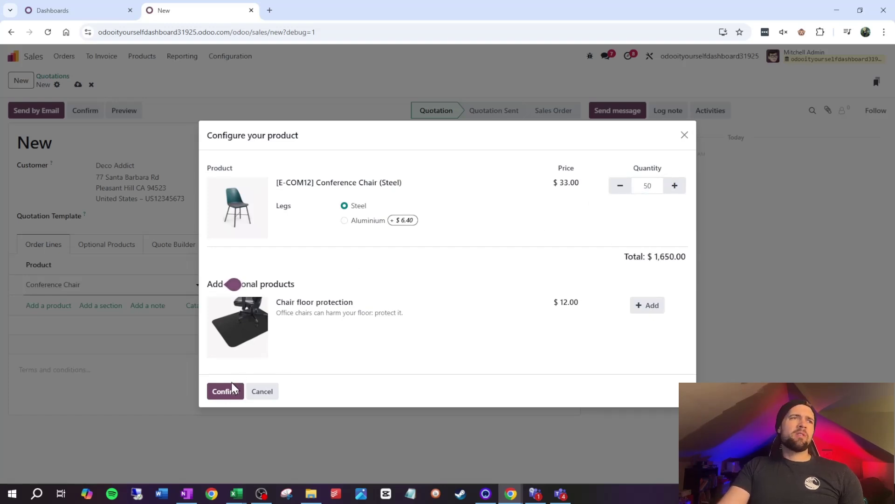
left_click(221, 393)
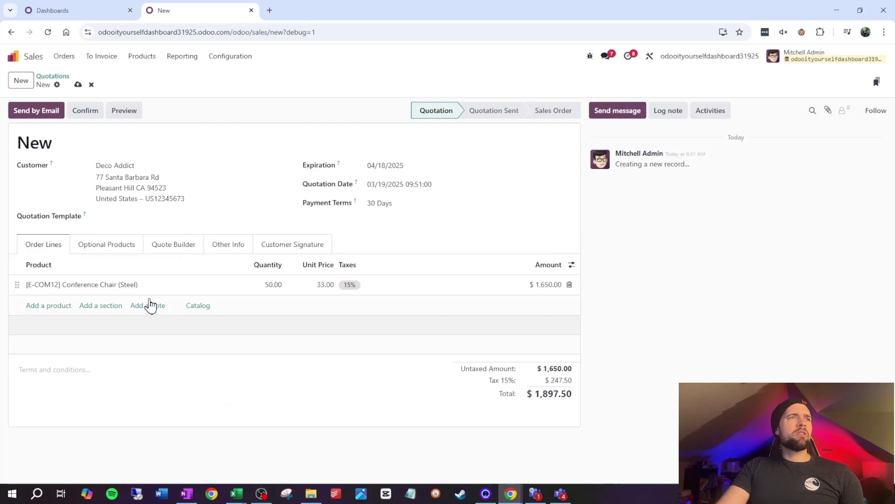
Create a new salesperson for the quotation, entering the salesperson's name and e-mail address, and save the record.
left_click(227, 251)
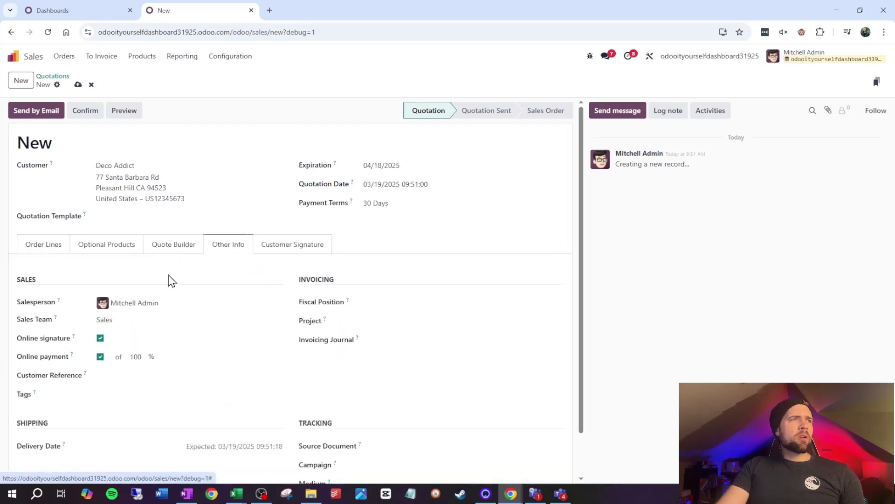
left_click(162, 303)
type("Lit")
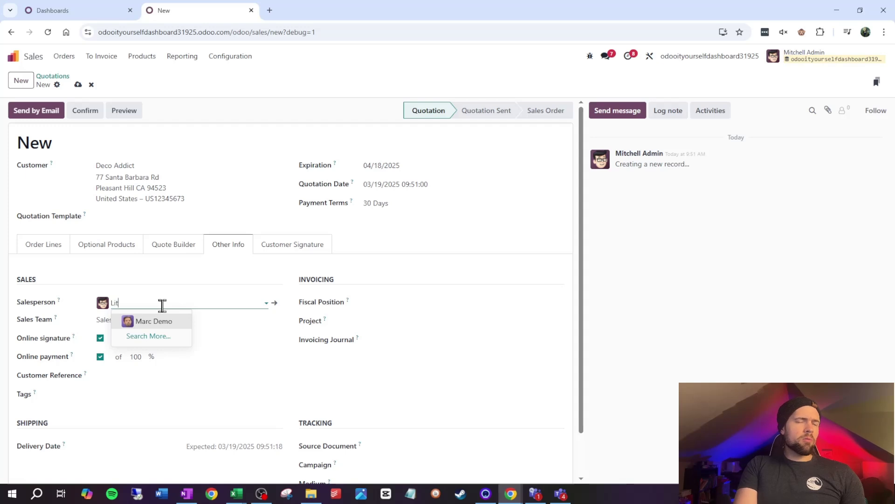
type("tle Uncle")
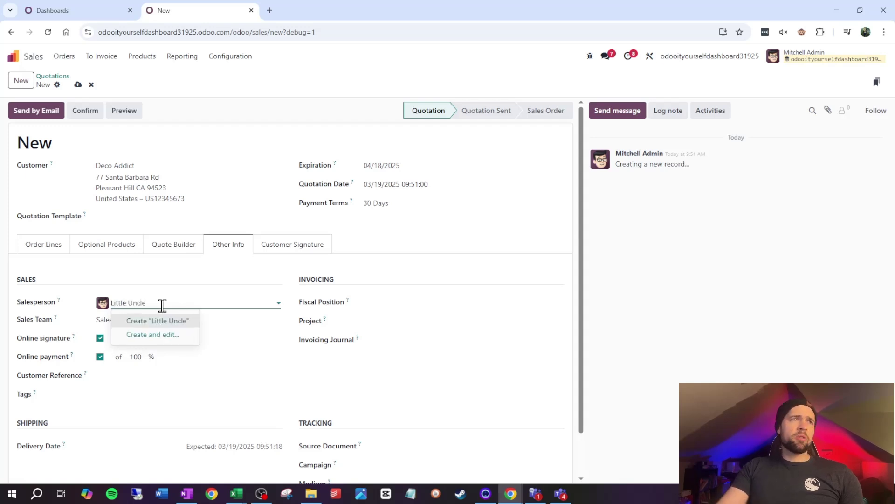
key("Escape")
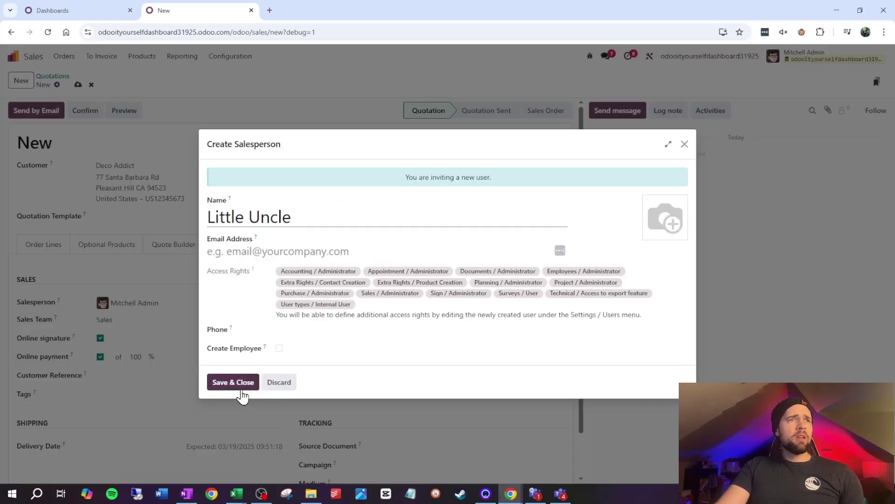
left_click(219, 253)
type("li")
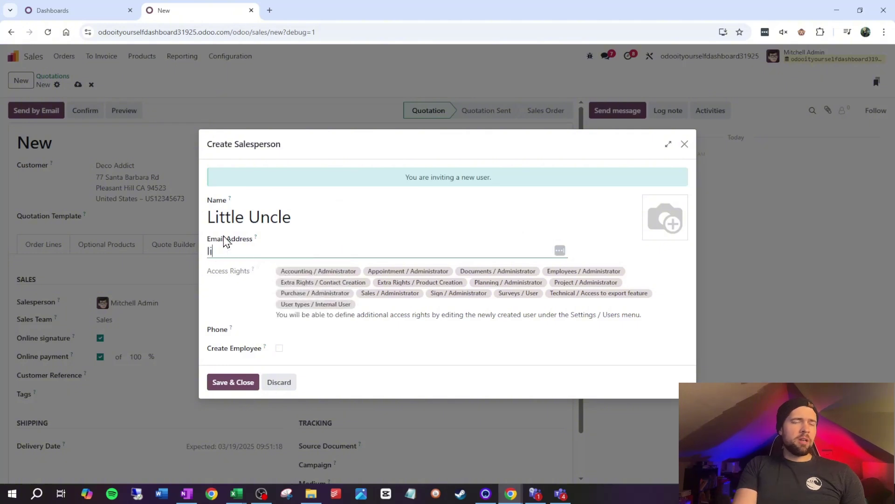
type("ttleunc@test.com")
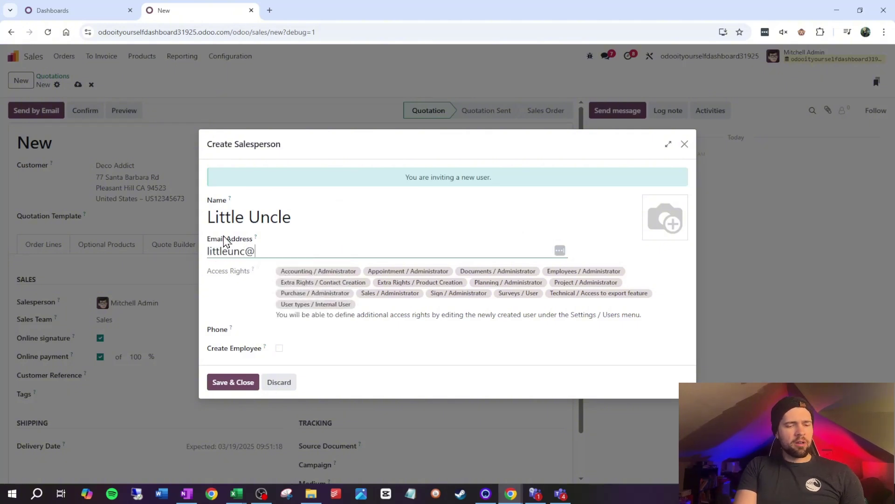
left_click(252, 386)
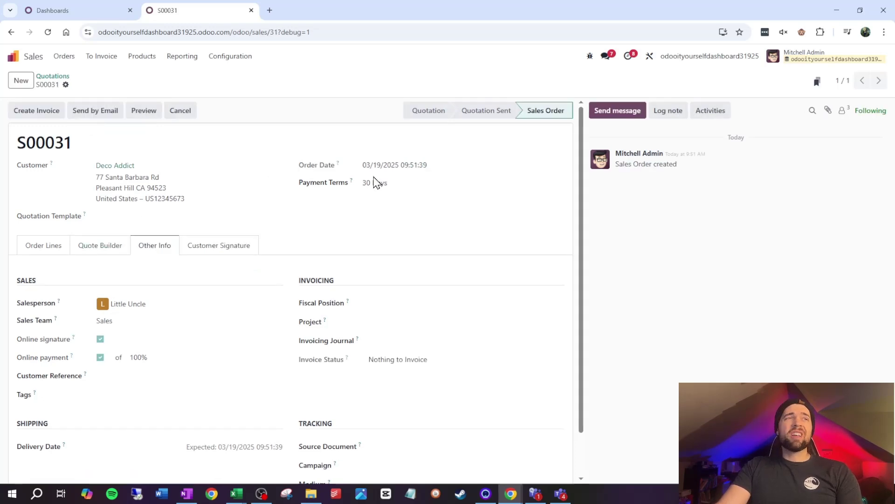
Return to the Sales Test dashboard and reload it to check the new salesperson's sales order.
key("ctrl+Tab")
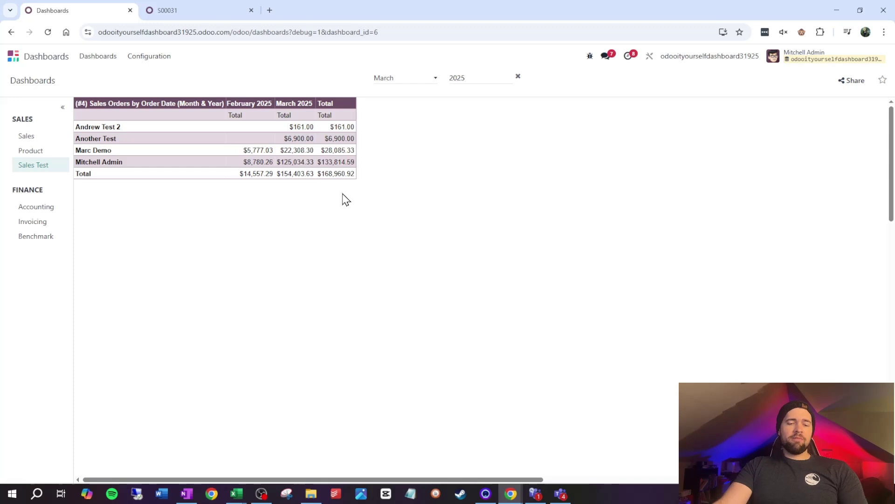
key("F5")
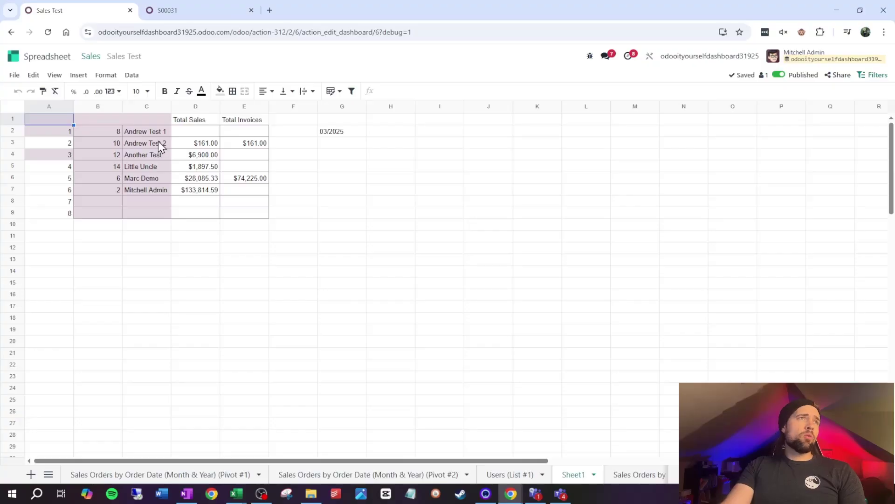
Examine the Total Sales and Total Invoices columns on Sheet1 and the formulas in the first salesperson's row.
left_click(199, 124)
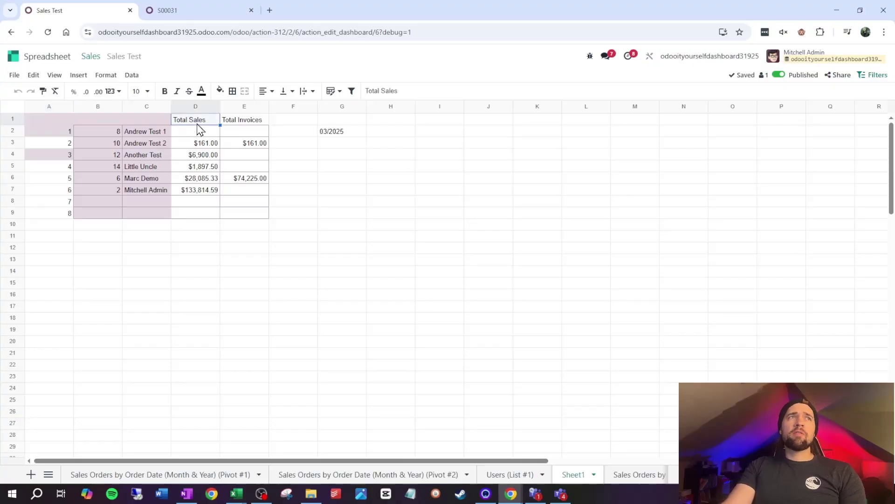
left_click(245, 122)
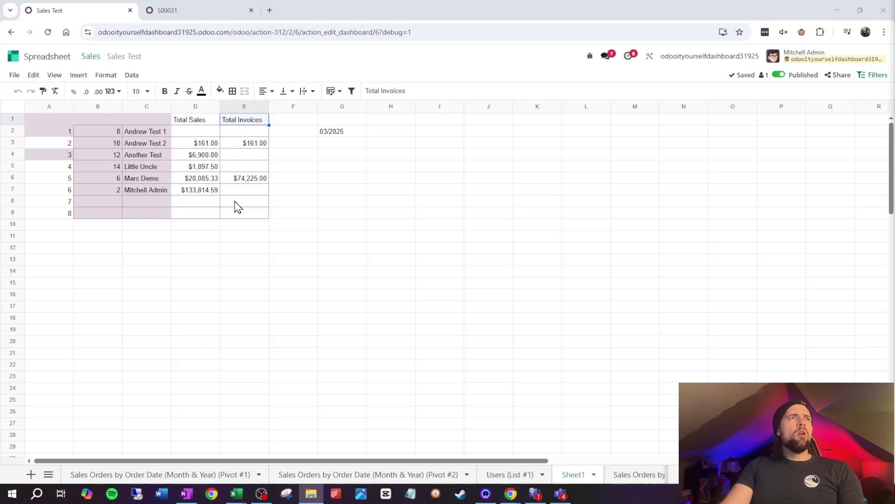
left_click(204, 133)
left_click(238, 133)
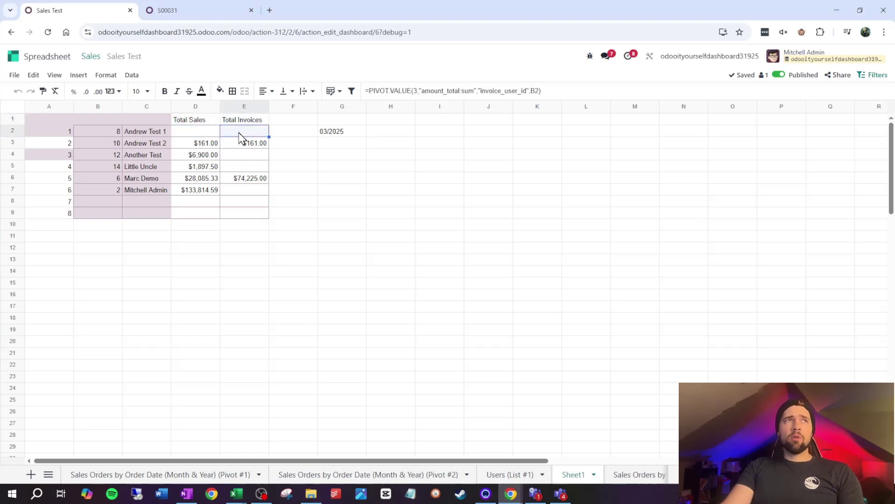
left_click(159, 133)
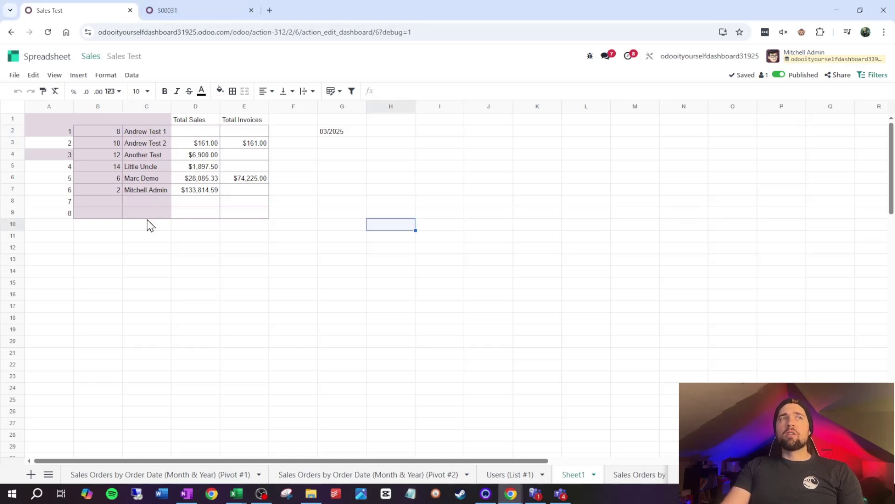
Leave the sales order and open the Users list in Settings by searching for users.
left_click(180, 14)
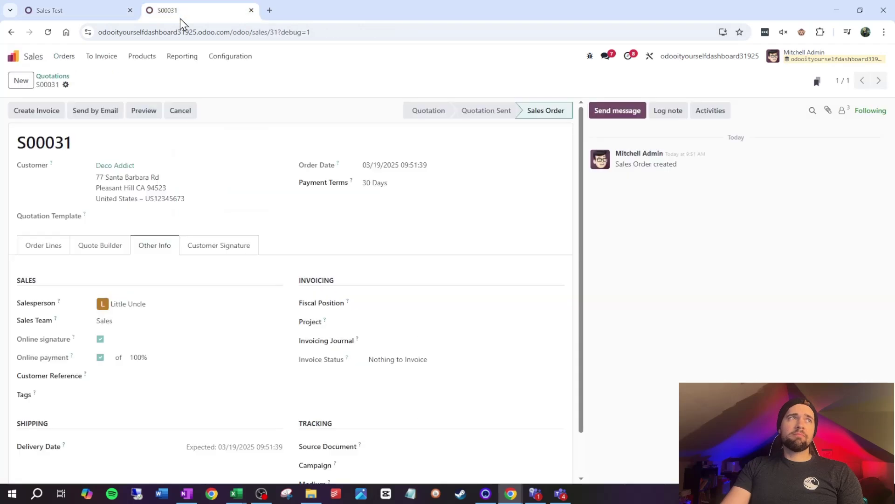
left_click(32, 65)
type("/users")
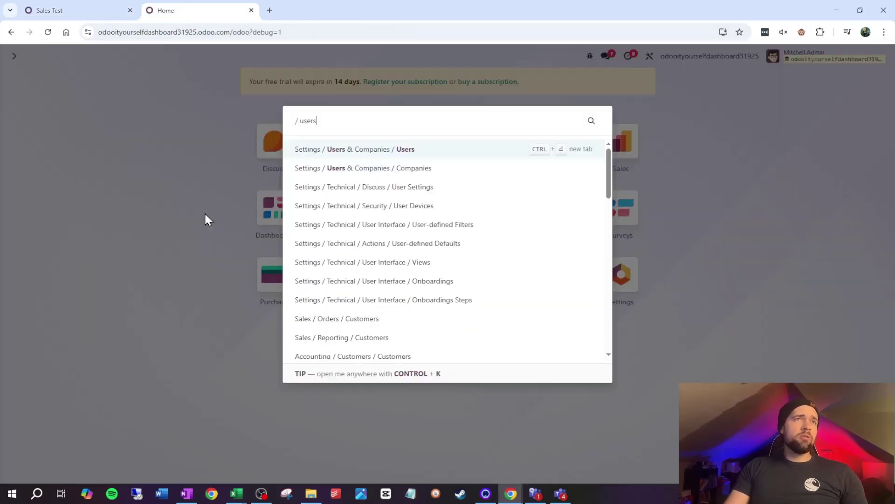
left_click(382, 152)
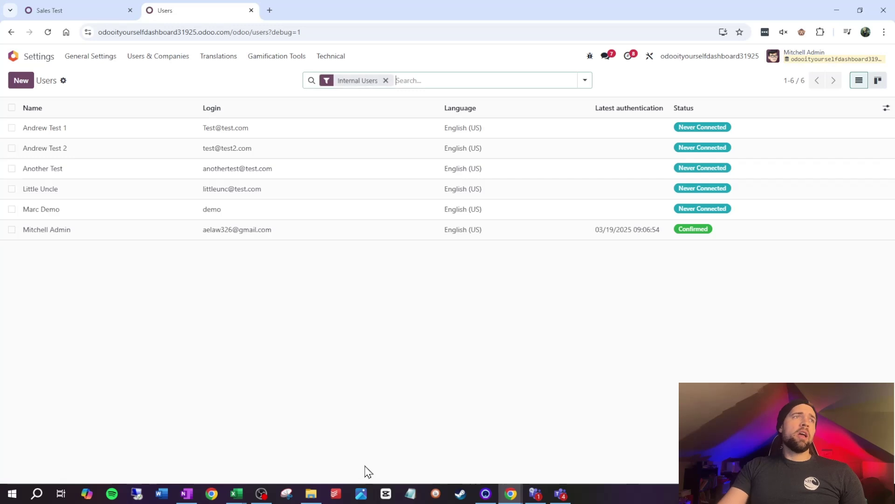
Insert the Users list into the Sales Test dashboard spreadsheet and fit the Name column to its contents.
left_click(64, 83)
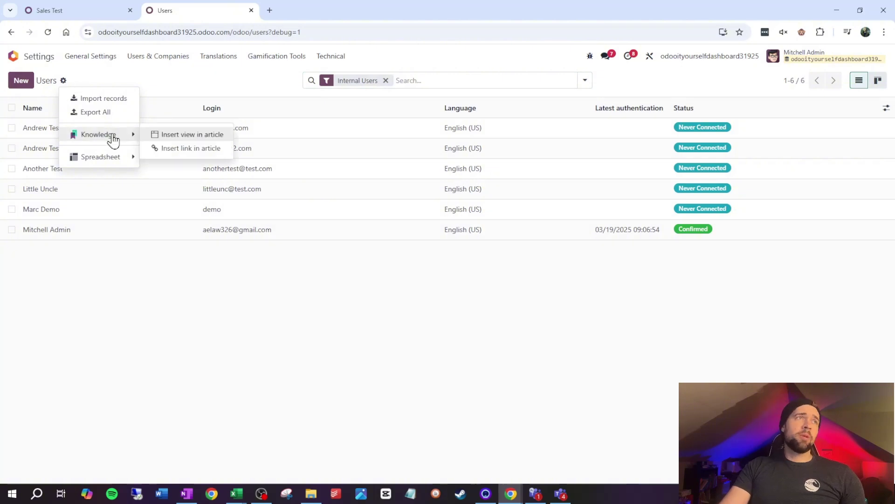
mouse_move(121, 161)
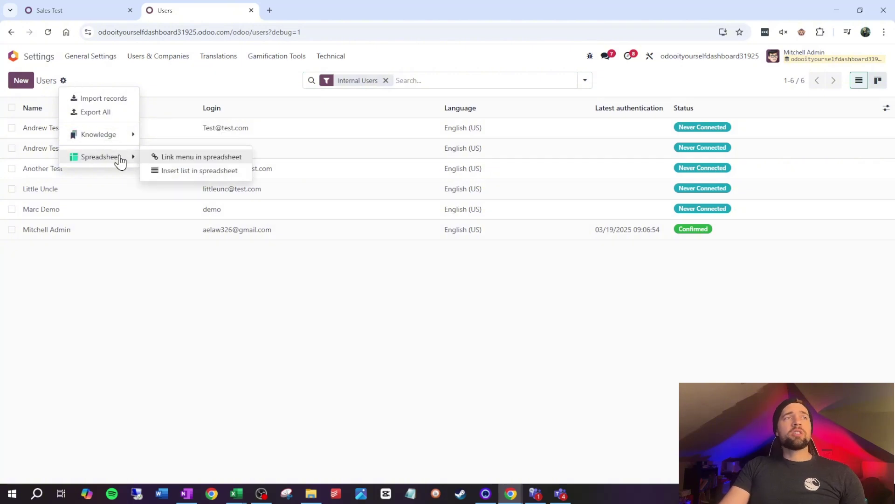
left_click(181, 171)
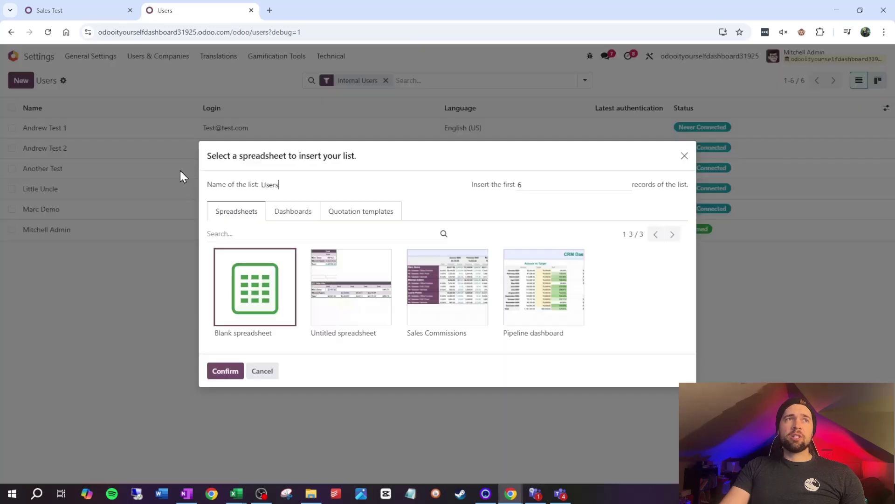
left_click(309, 215)
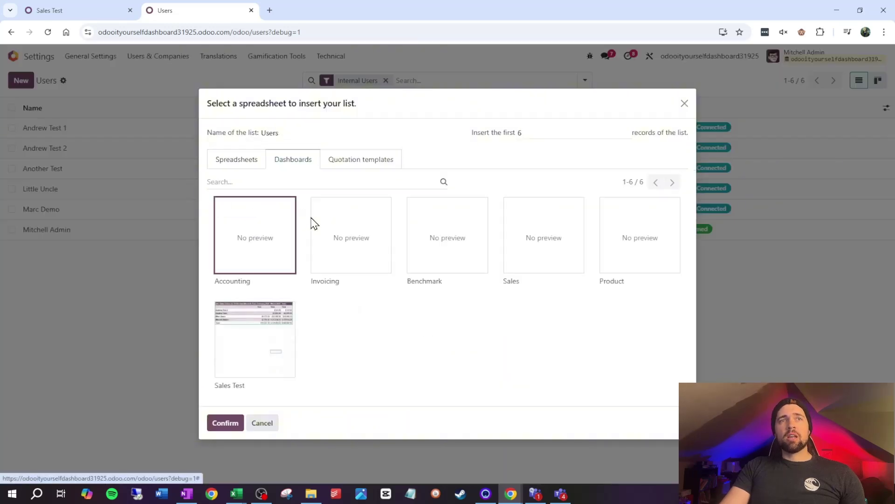
left_click(238, 340)
left_click(229, 425)
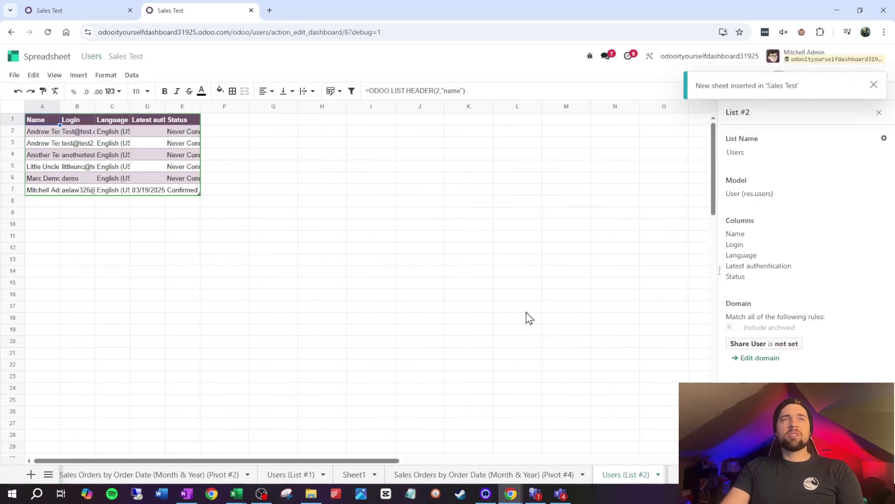
double_click(60, 107)
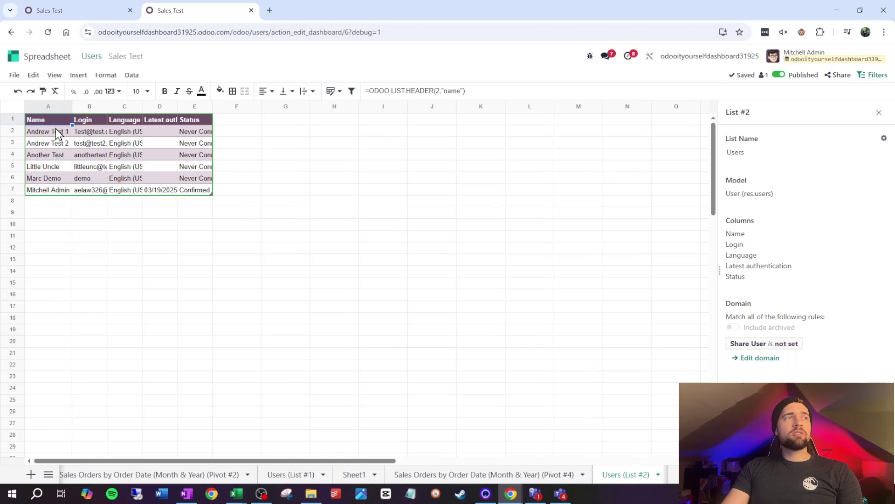
left_click(57, 134)
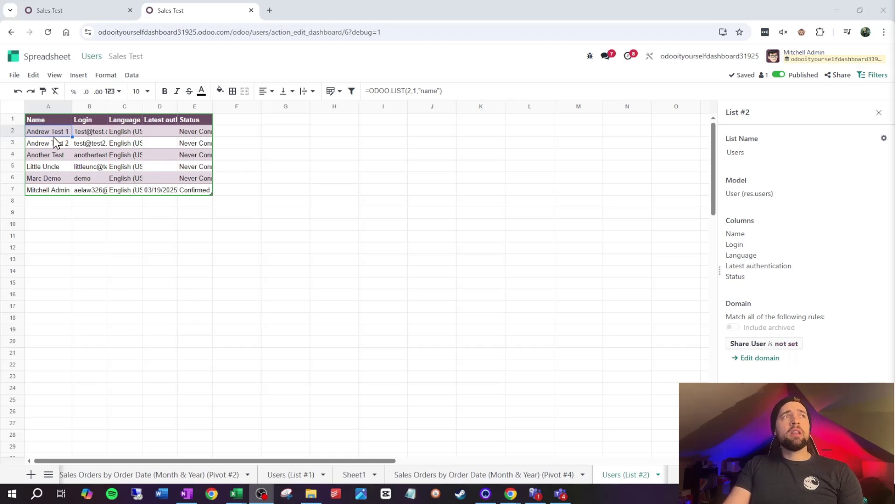
Insert a column before the Name column in the new Users list sheet and head it ID.
left_click(48, 106)
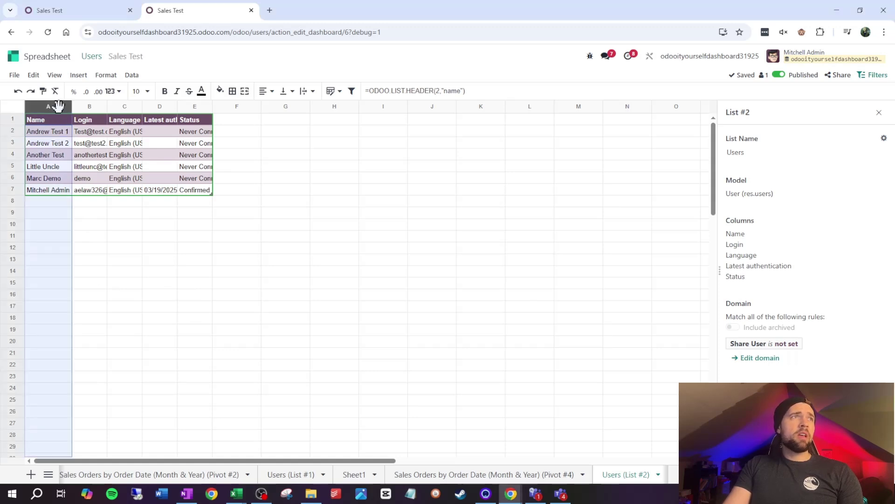
right_click(58, 107)
left_click(114, 194)
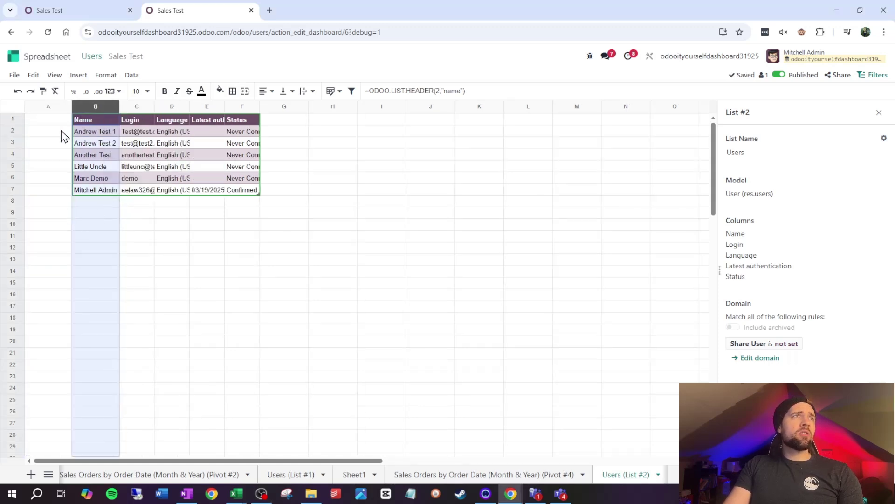
left_click(64, 134)
key("Up")
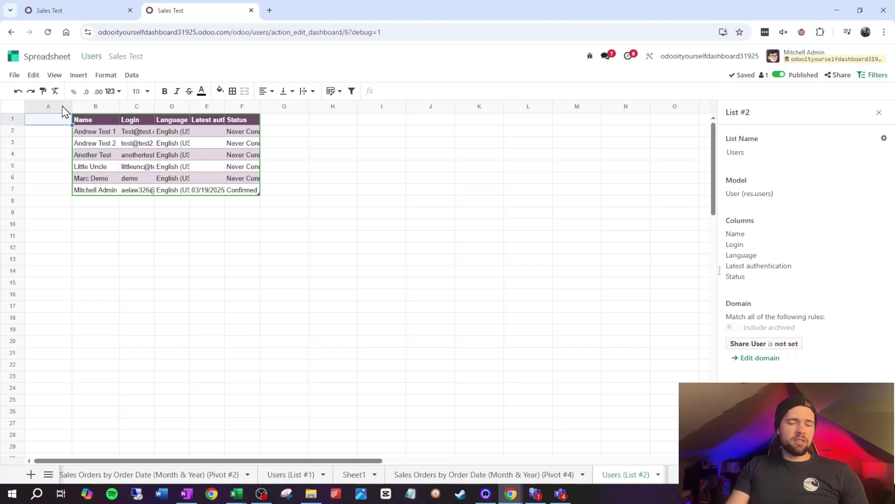
type("ID")
key("Return")
Copy the first user's name formula into A2 and change its field to make it =ODOO.LIST(2,1,"id").
key("Right")
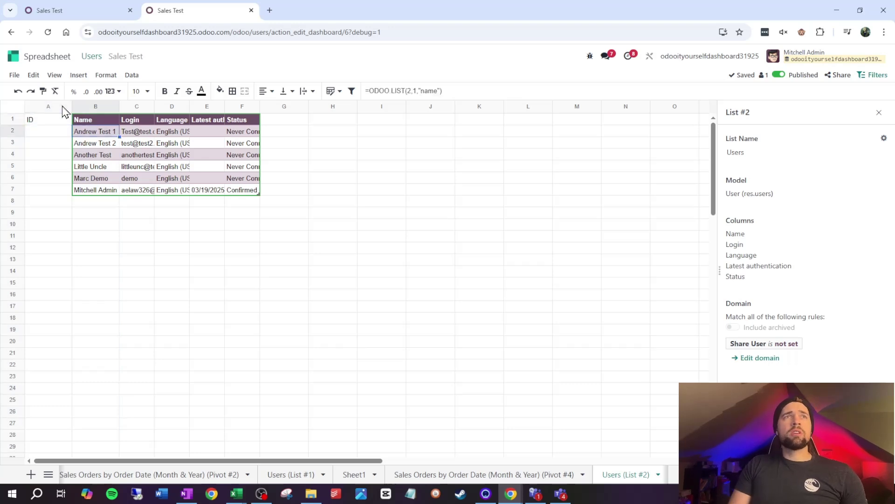
key("shift+Down")
key("shift+Down")
key("shift+Down")
key("shift+Down")
key("shift+Down")
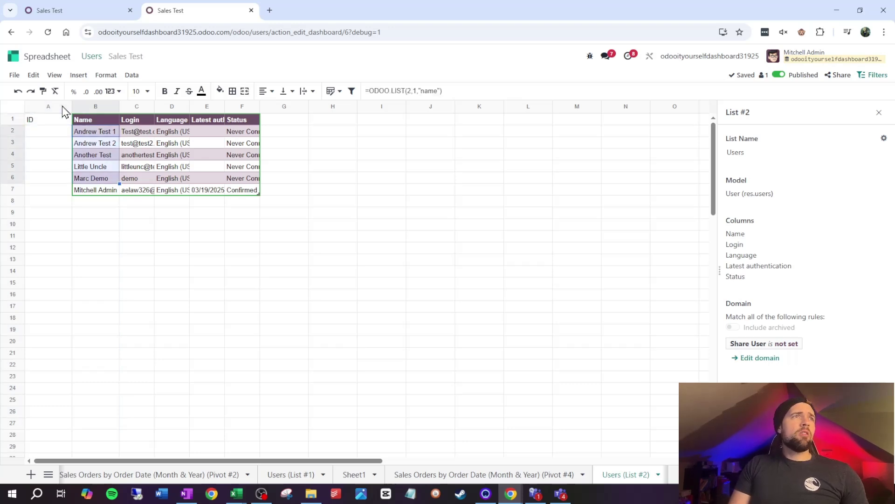
key("shift+Up")
key("shift+Up")
key("shift+Up")
key("shift+Up")
key("shift+Up")
key("Left")
type("=ODOO.LIST(2,1,\"name\")")
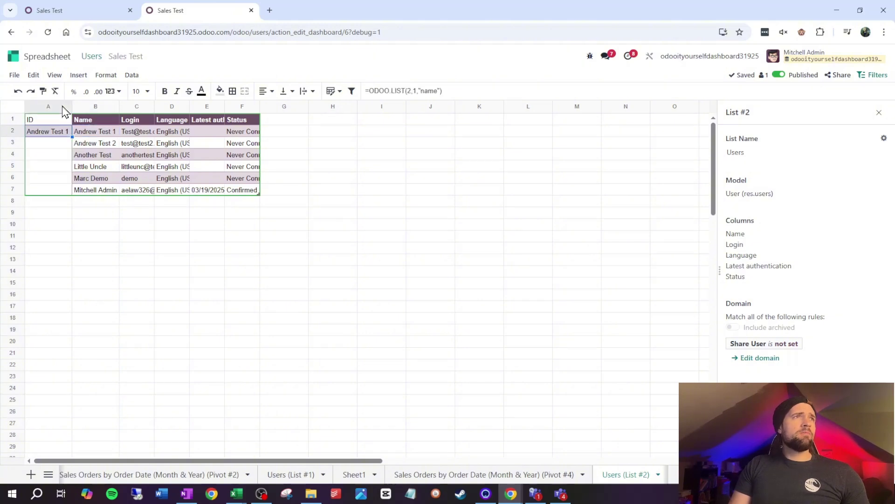
double_click(428, 91)
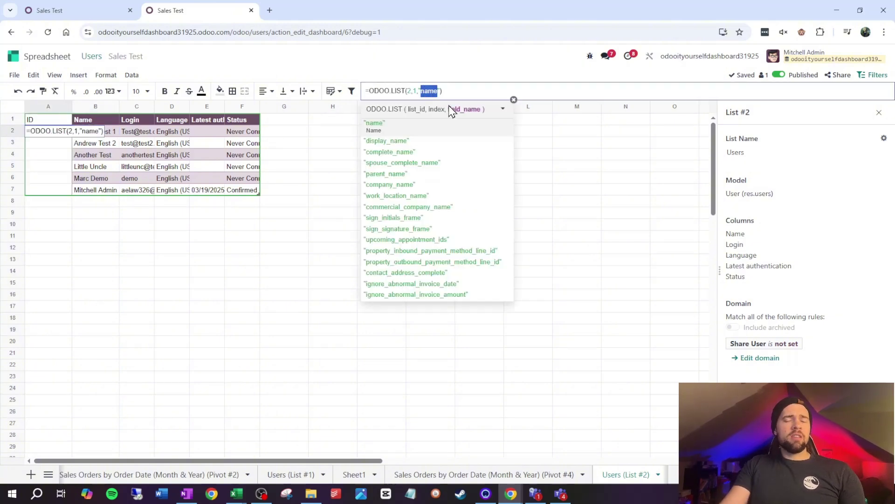
type("id")
key("Return")
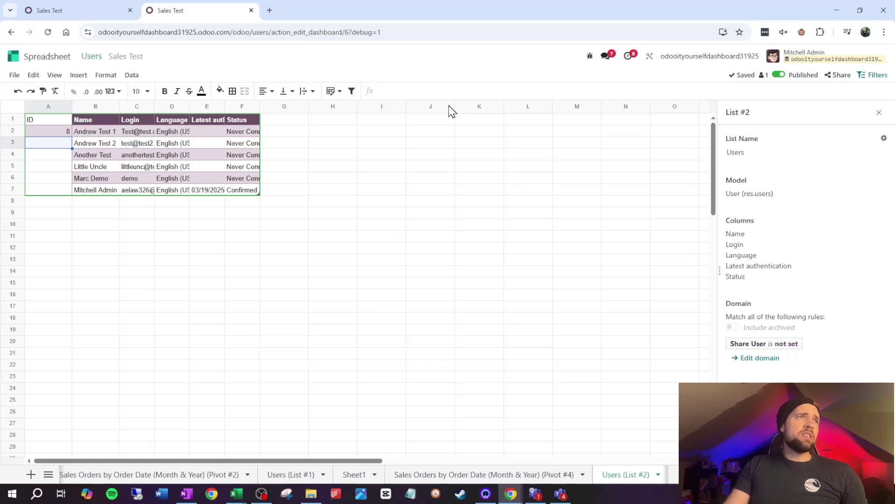
Insert another column before the ID column and enter 1 in cell A2.
right_click(56, 107)
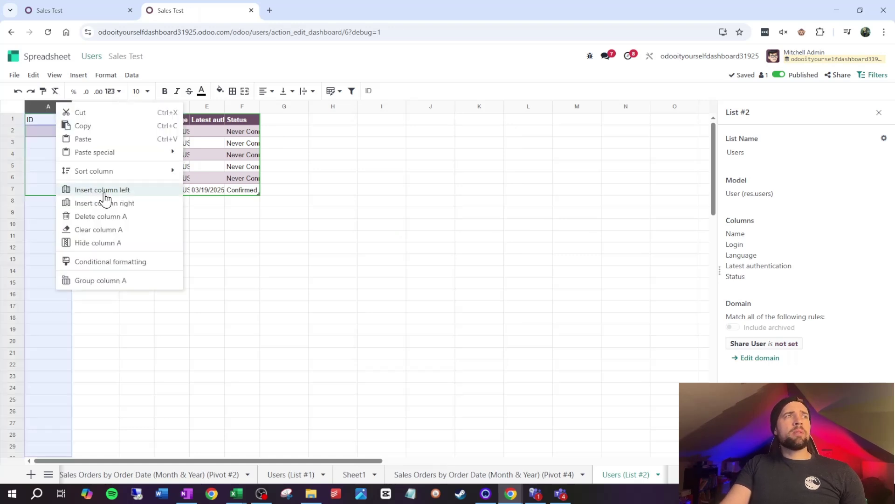
left_click(96, 195)
left_click(55, 126)
left_click(55, 130)
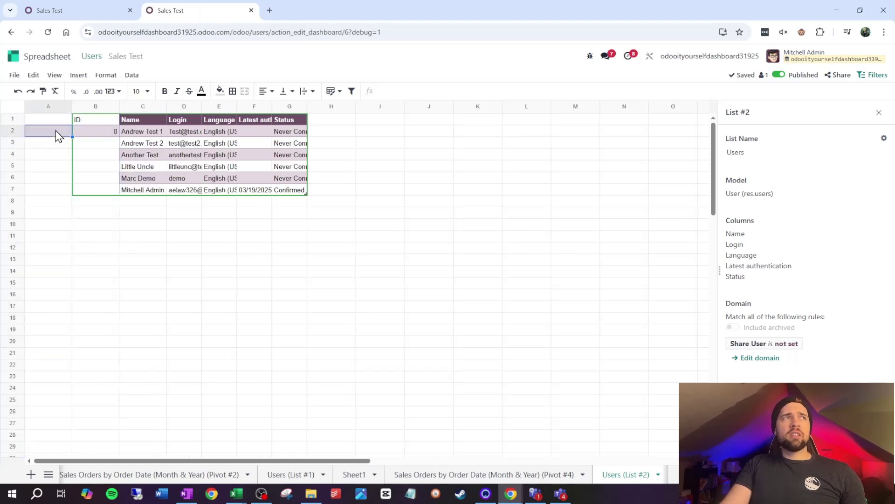
type("1")
key("Return")
Enter =A2+1 in cell A3 and fill the formula down to A7 to number the user rows.
type("=A2+1")
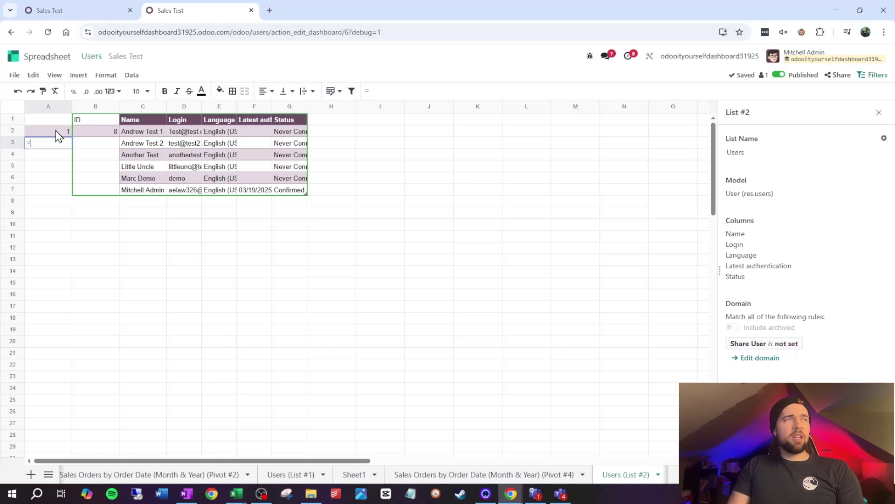
key("ctrl+Return")
key("shift+Down")
key("shift+Down")
key("shift+Down")
key("shift+Down")
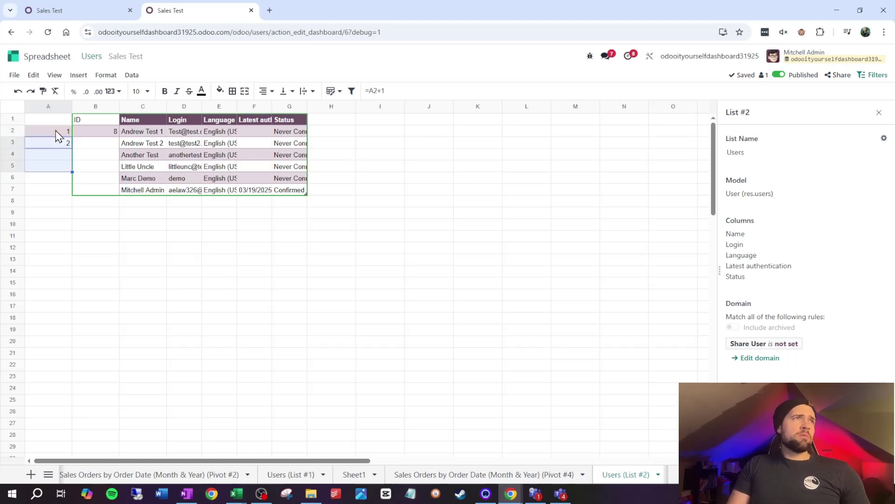
key("ctrl+d")
key("Down")
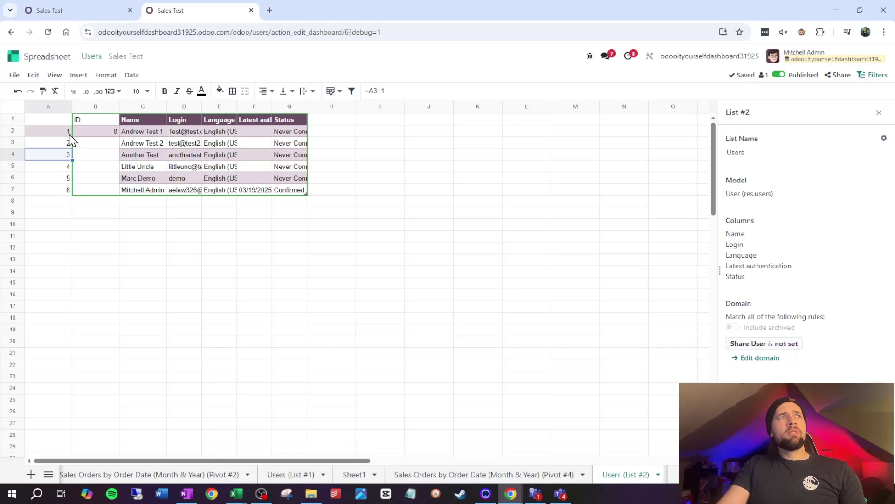
Replace the fixed index in the first ID cell with a column-locked reference, giving =ODOO.LIST(2,$A2,"id").
left_click(113, 133)
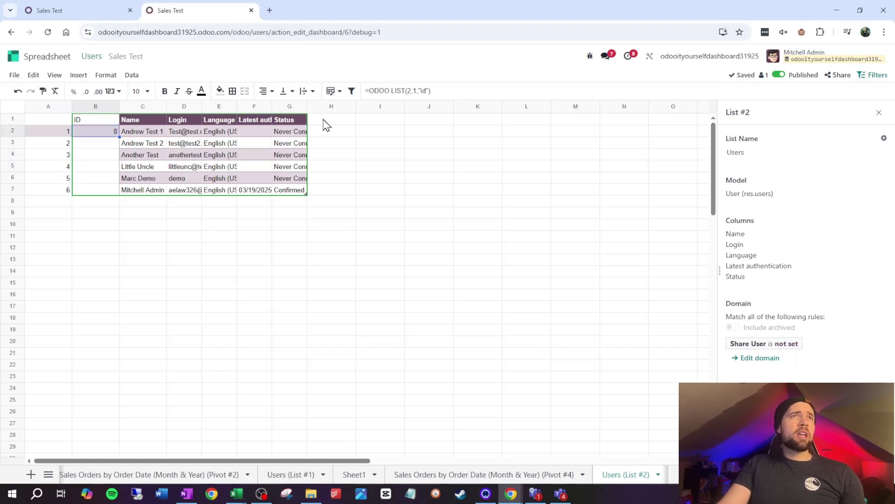
left_click(414, 91)
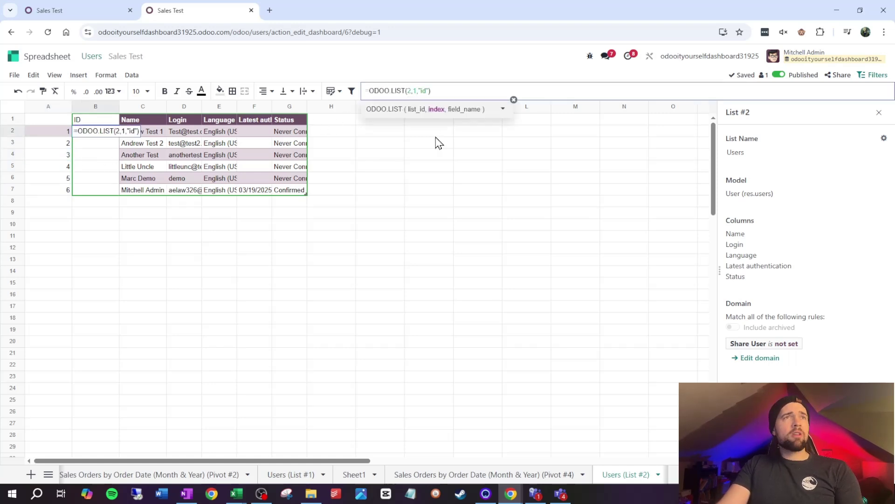
key("BackSpace")
left_click(56, 132)
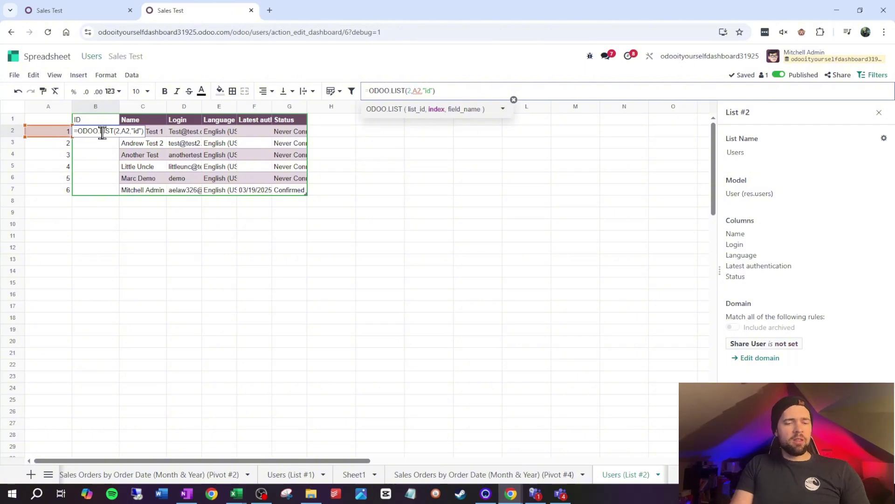
key("F4")
key("F4")
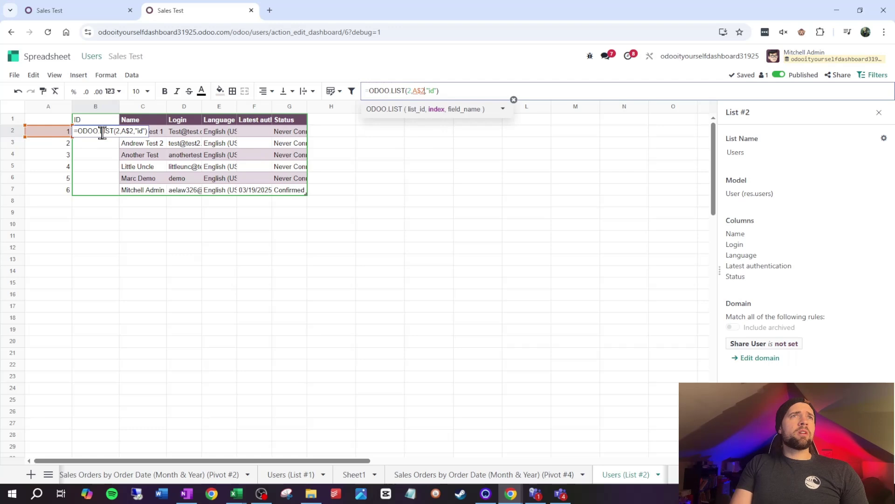
left_click(102, 132)
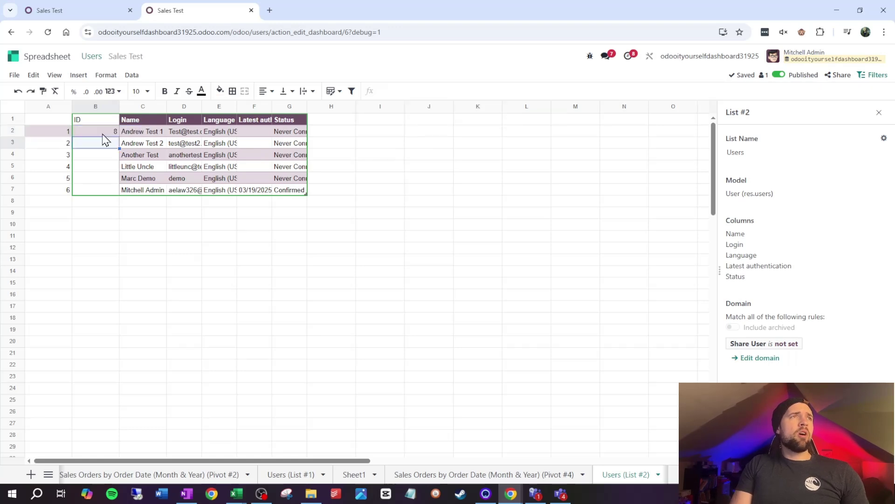
Fill the ID formula down from B2 to B7 for all listed users.
key("shift+Down")
key("shift+Down")
key("shift+Down")
key("shift+Down")
key("shift+Down")
key("ctrl+d")
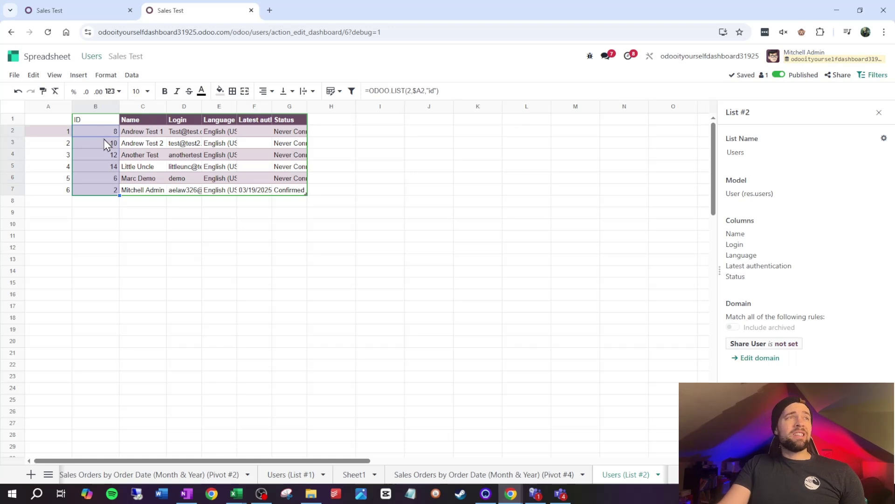
Insert a column before the Name column and copy the first ID formula into its cell C2.
left_click(65, 134)
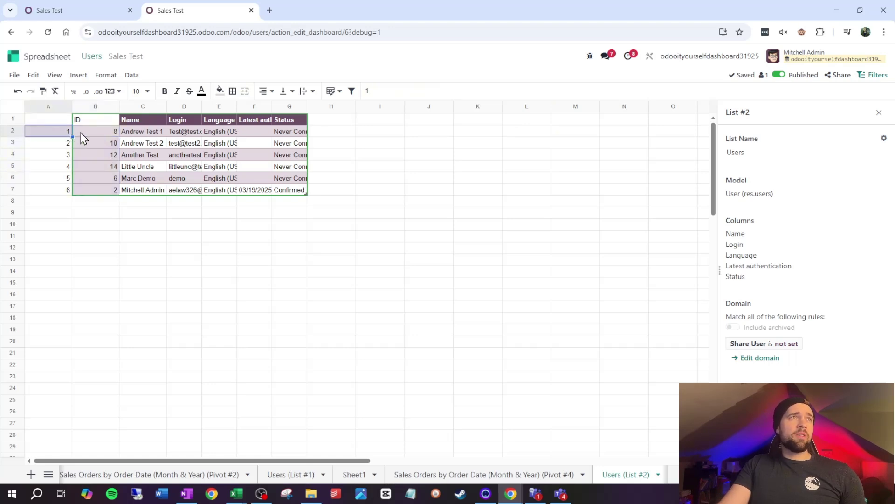
left_click(80, 133)
left_click(148, 107)
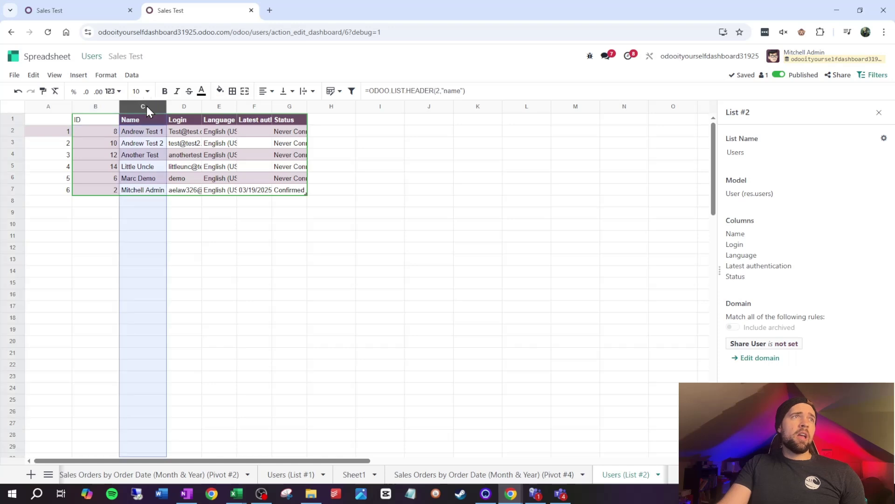
right_click(149, 108)
left_click(181, 192)
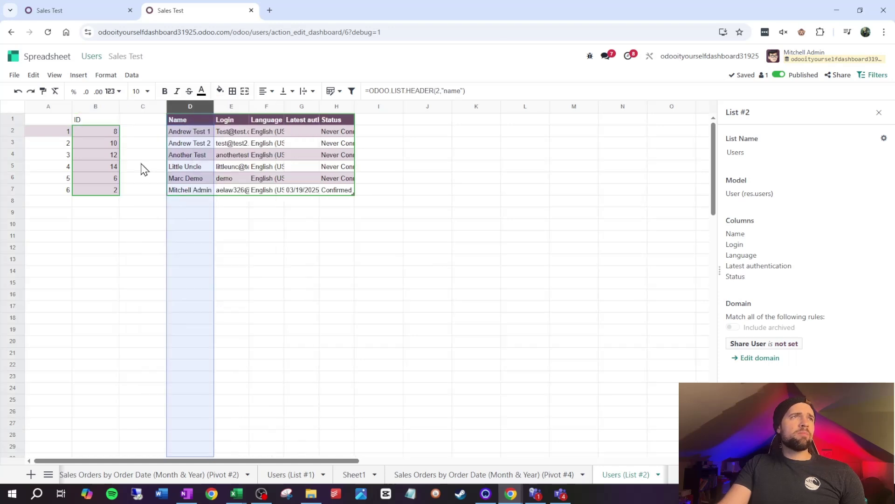
left_click(115, 134)
left_click_drag(120, 136, 148, 139)
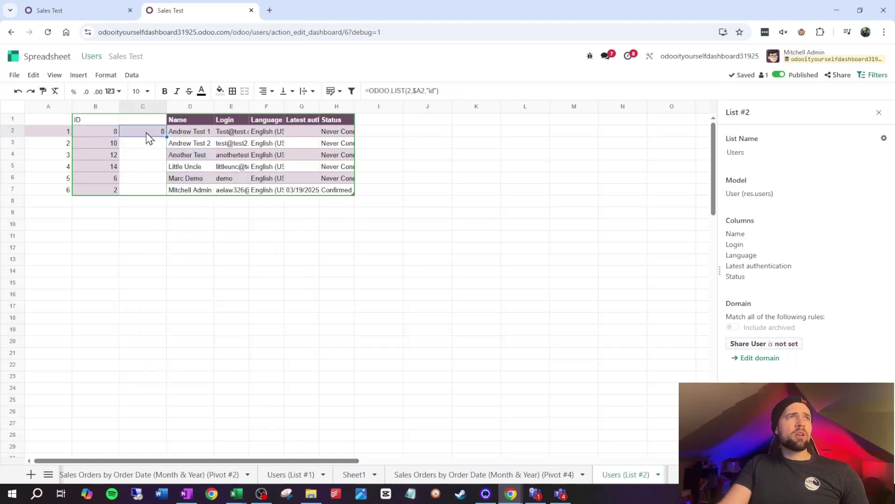
Change the field in cell C2's formula to name, giving =ODOO.LIST(2,$A2,"name").
left_click(431, 91)
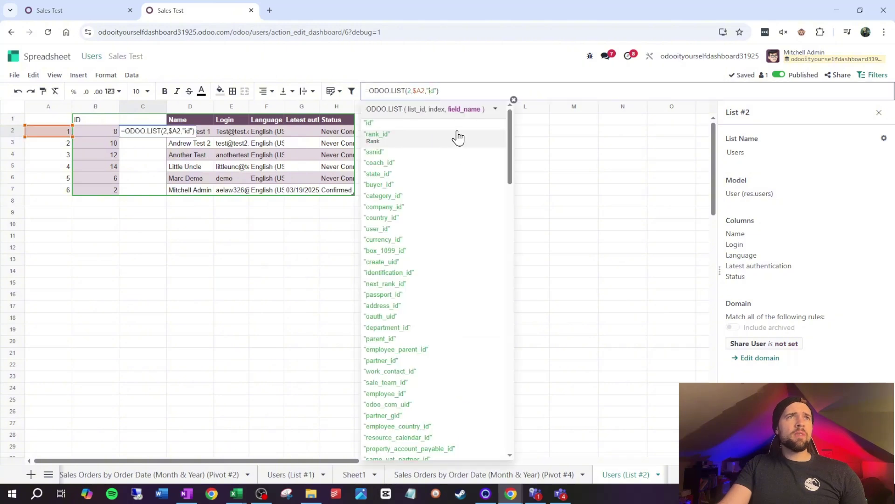
key("BackSpace")
key("BackSpace")
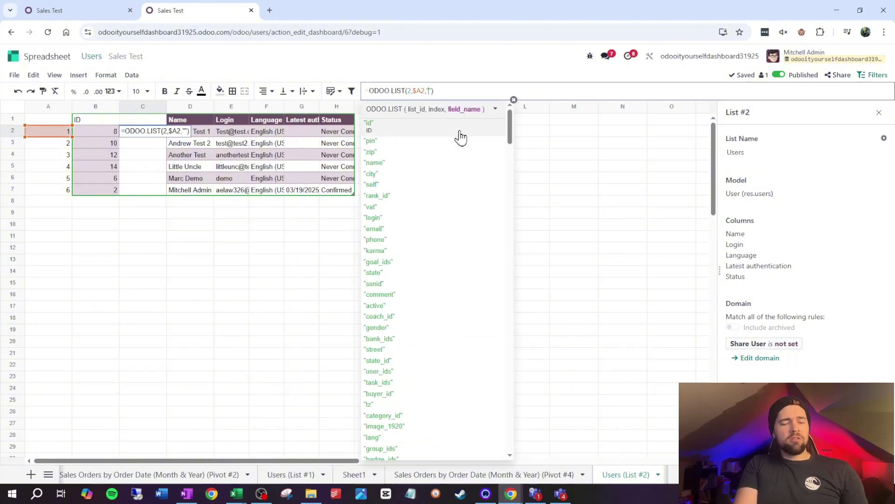
type("name")
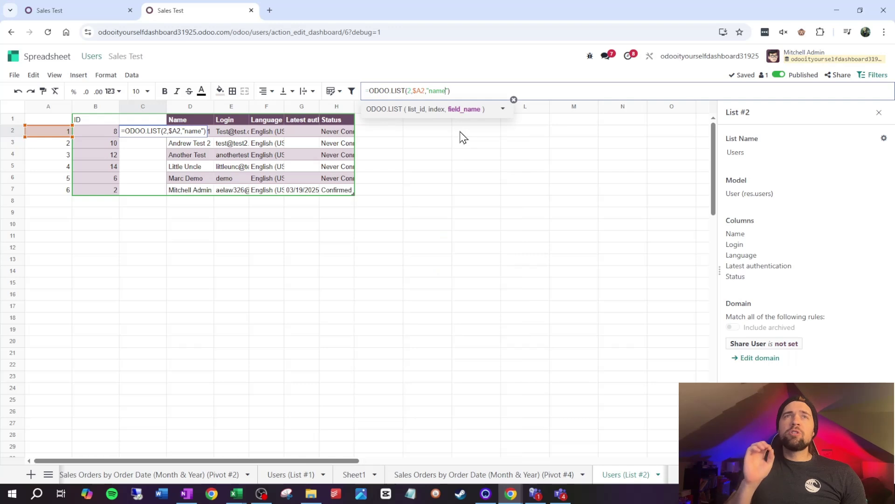
key("Return")
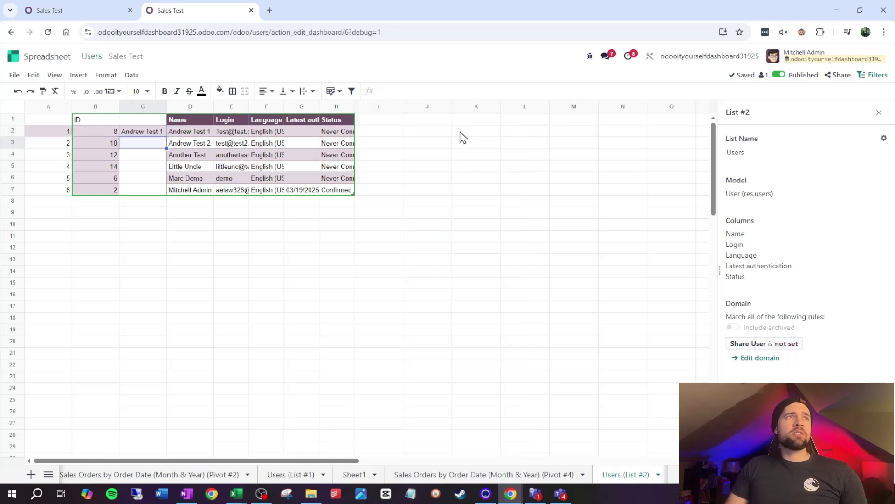
Fill the name formula down from C2 to C7 for all listed users.
key("Up")
key("shift+Down")
key("shift+Down")
key("shift+Down")
key("shift+Down")
key("shift+Down")
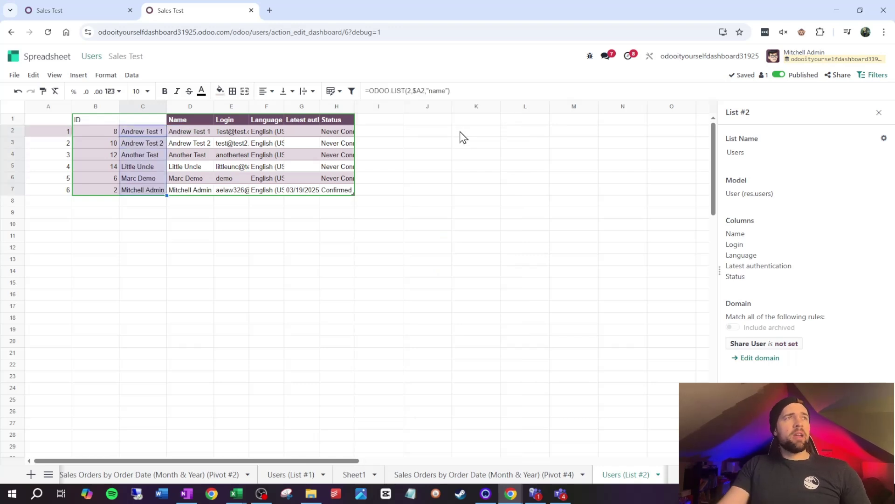
key("ctrl+d")
Enter the header Salesperson in cell C1 above the user names.
left_click(160, 121)
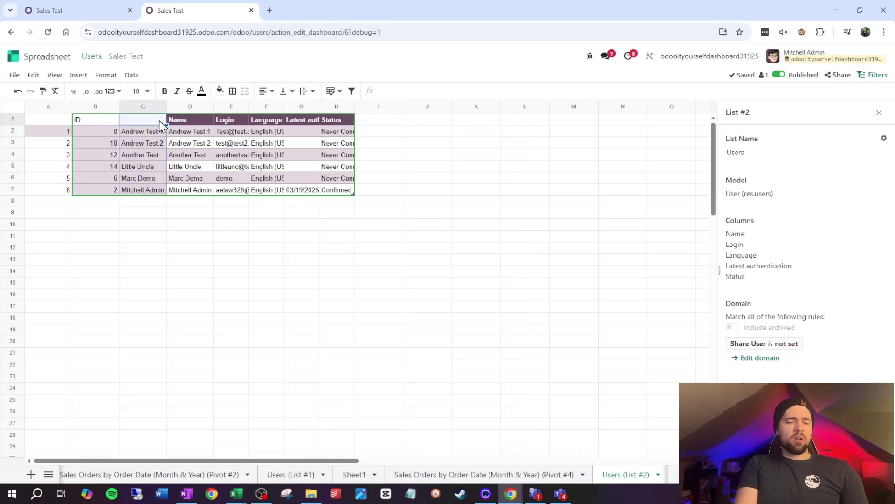
type("Salesperson")
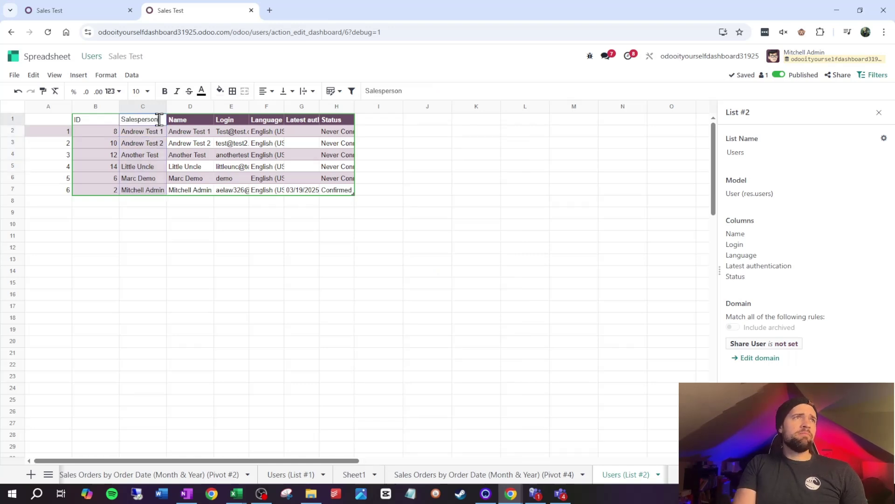
key("Return")
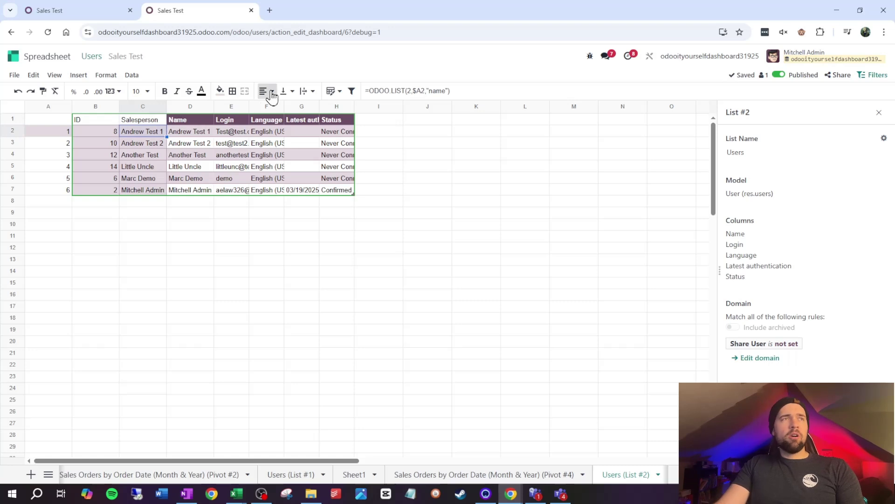
Clear the original list columns D to H, from Name through Status.
left_click(200, 110)
left_click_drag(201, 110, 329, 117)
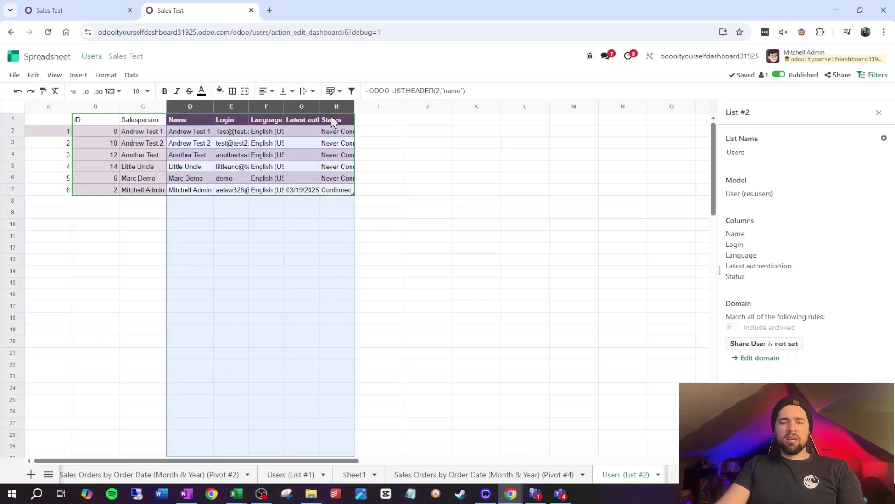
key("Delete")
left_click(195, 157)
key("Up")
key("Up")
key("Up")
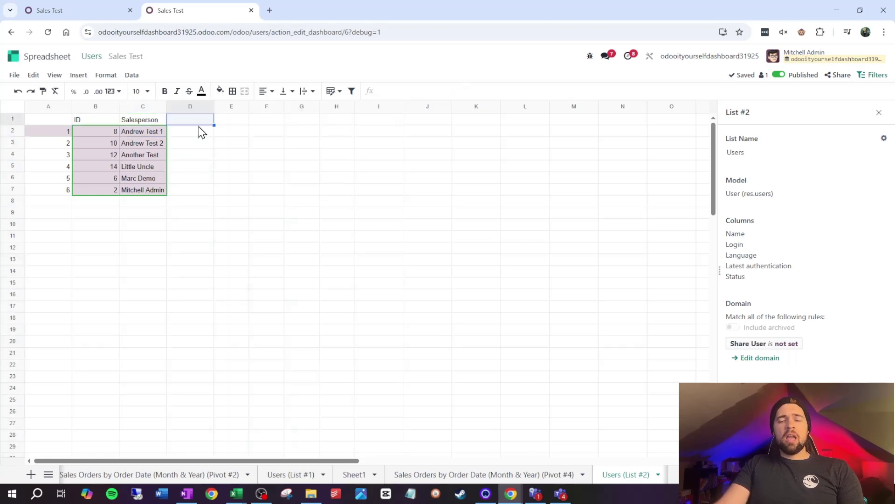
Duplicate the dashboard's browser tab and open the Sales app in the copy.
right_click(149, 10)
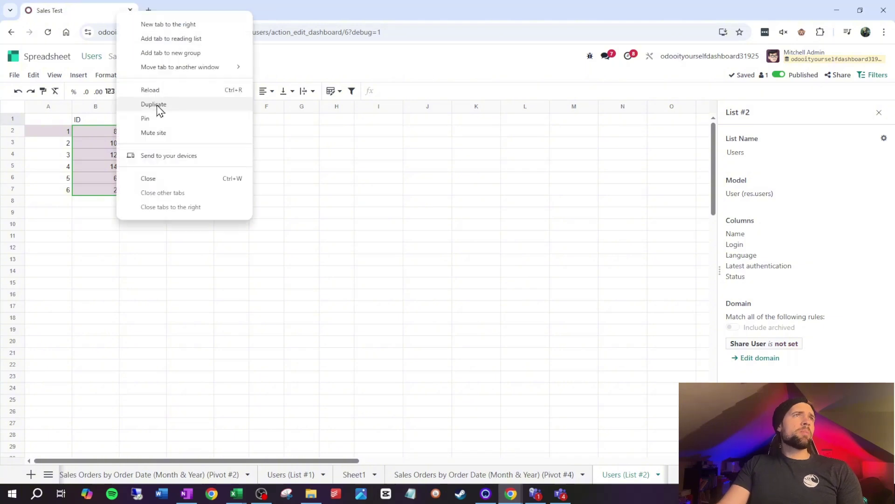
left_click(158, 93)
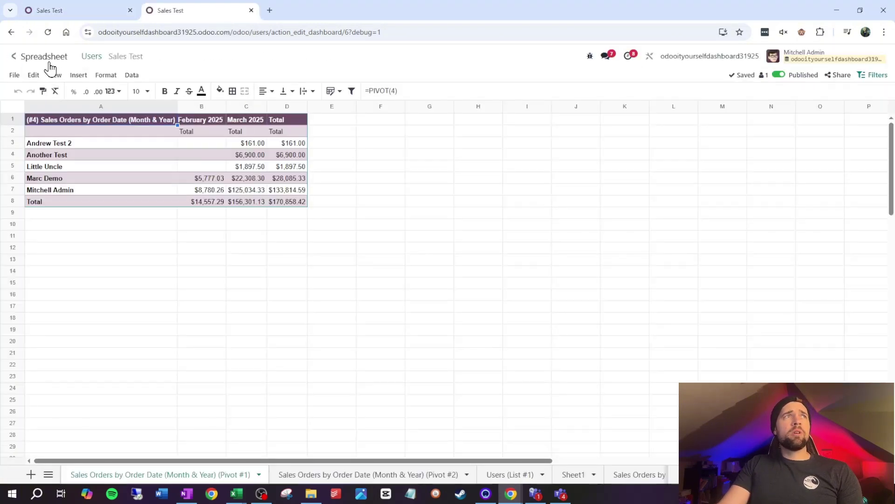
left_click(46, 59)
left_click(614, 149)
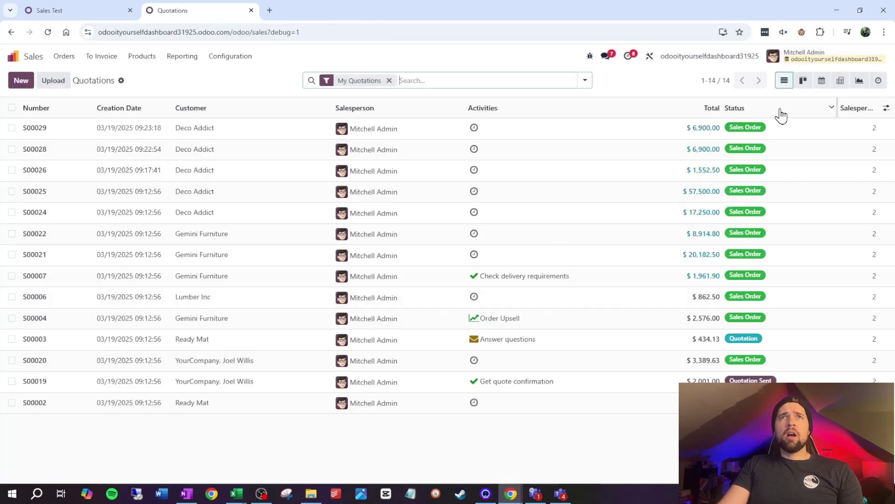
left_click(841, 81)
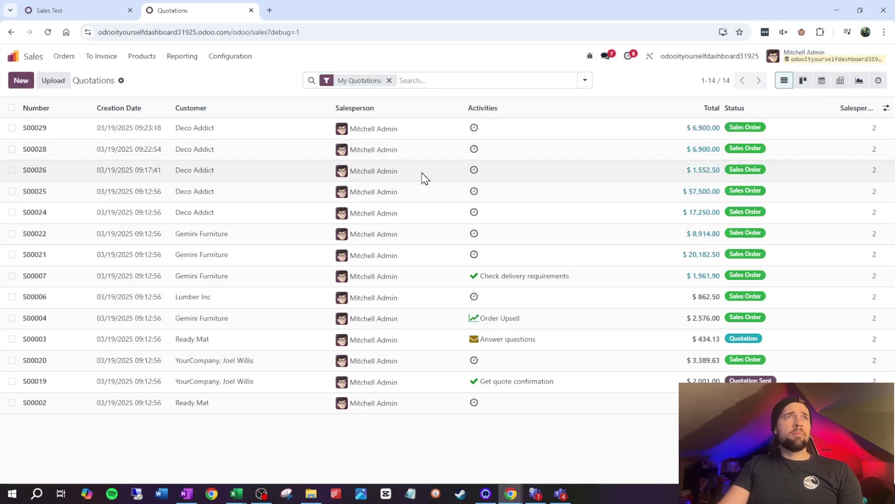
left_click(389, 81)
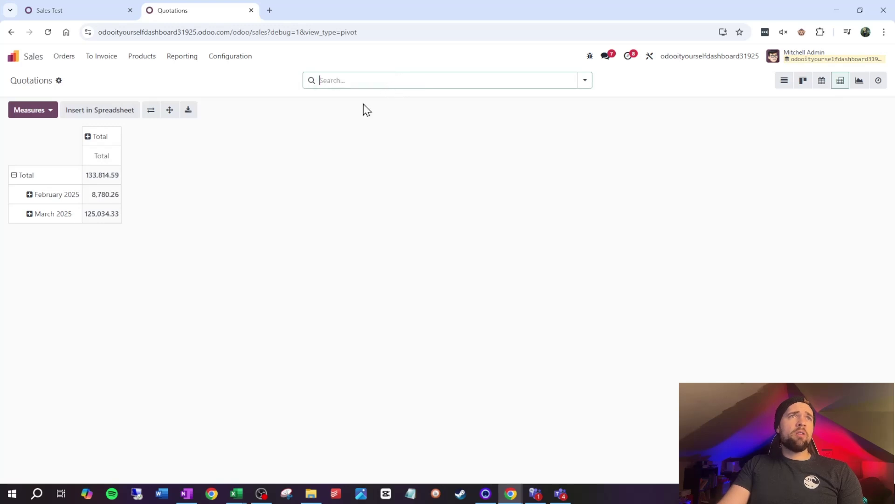
left_click(14, 177)
left_click(15, 178)
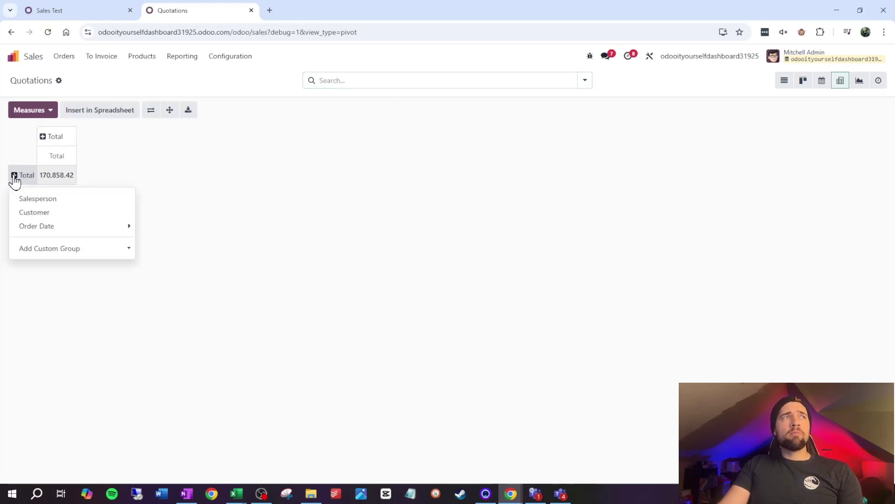
left_click(50, 204)
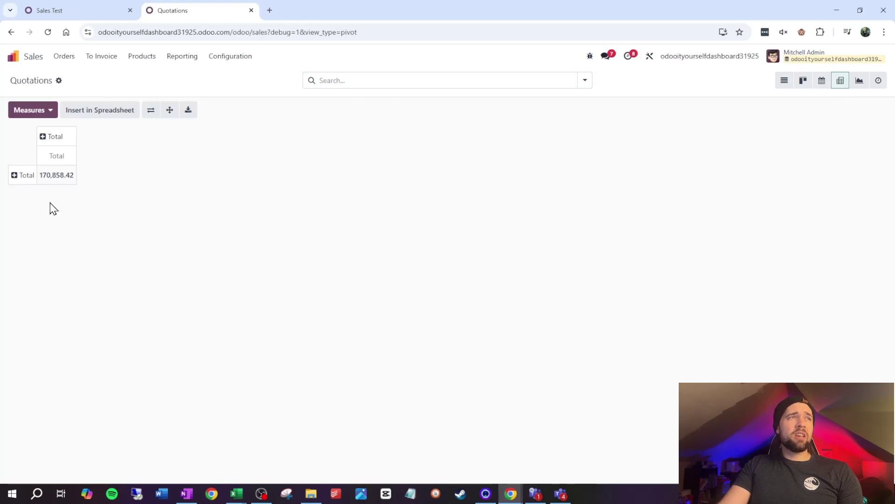
Open the Sales Orders list and compare the Salesperson field's relation with the model of the dashboard's users list.
left_click(76, 60)
left_click(70, 89)
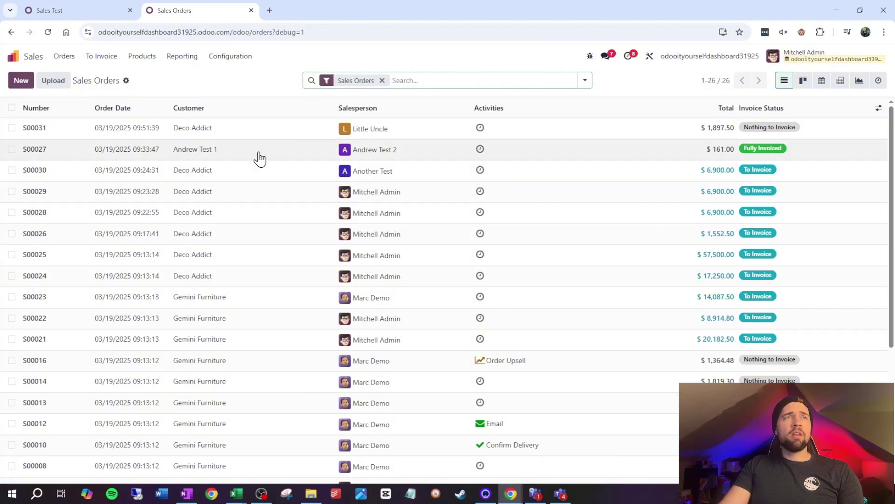
mouse_move(372, 113)
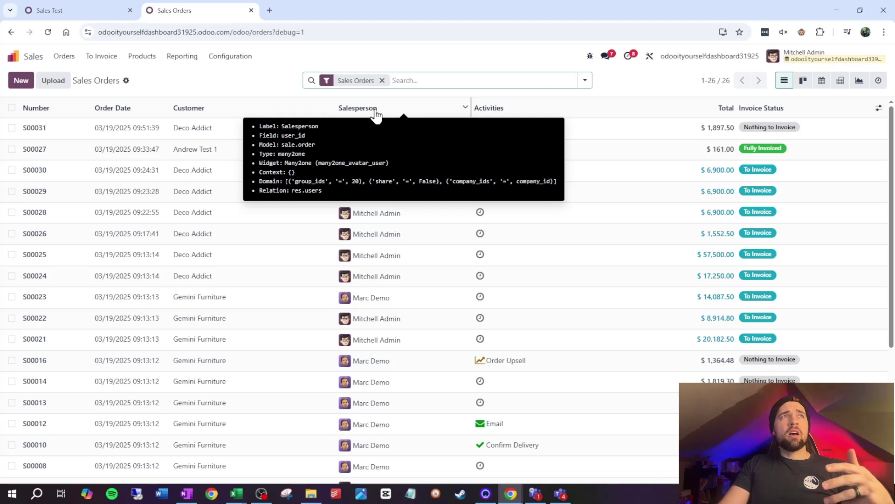
left_click(52, 9)
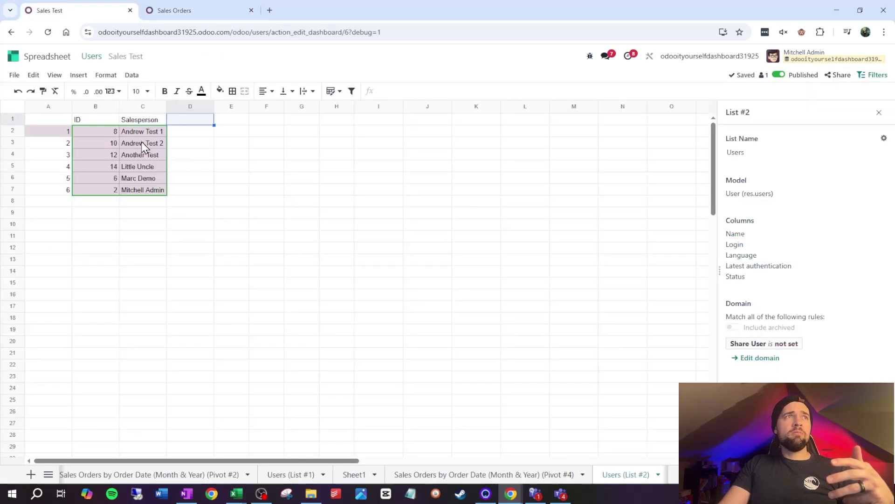
left_click(153, 132)
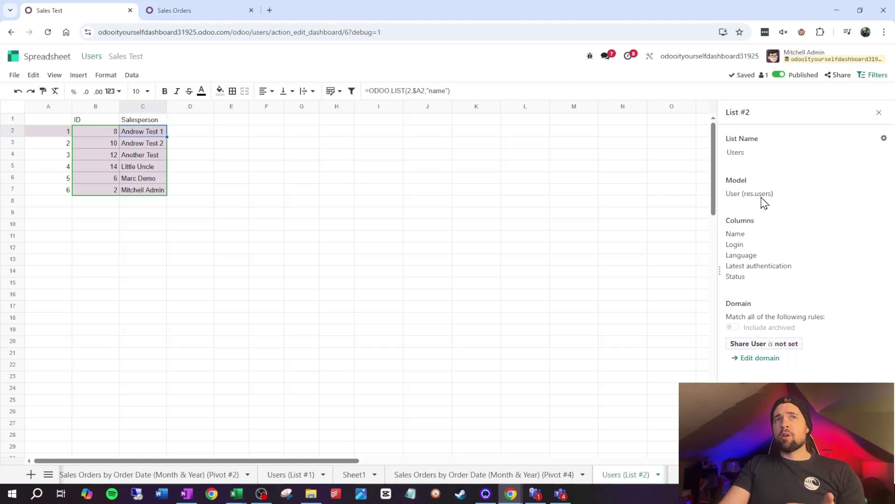
left_click(227, 8)
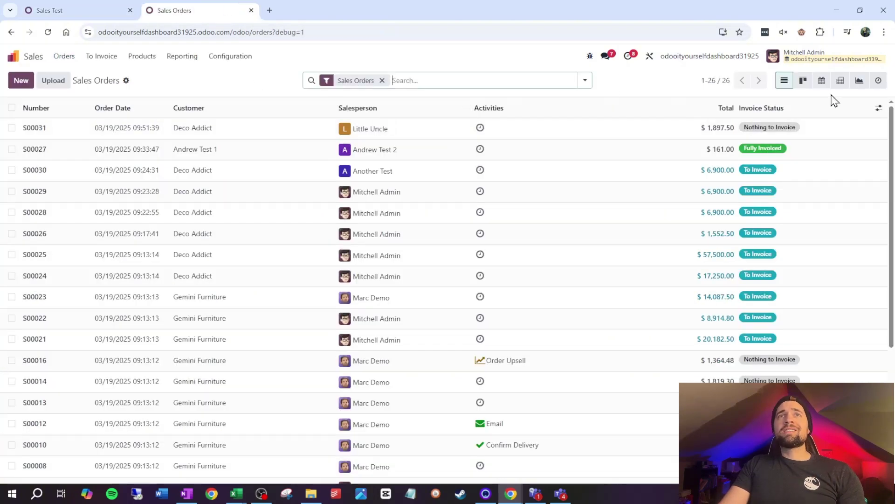
Show the sales orders as a pivot without the Sales Orders filter and group its rows by Salesperson.
left_click(840, 81)
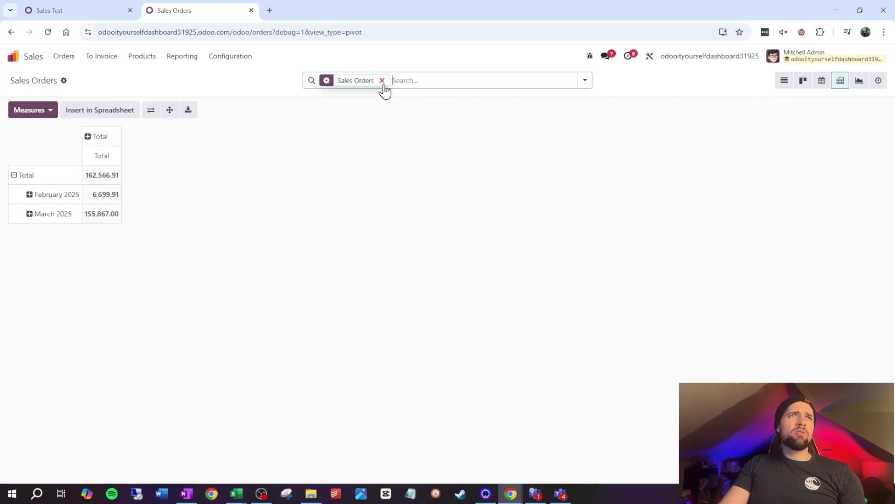
left_click(382, 81)
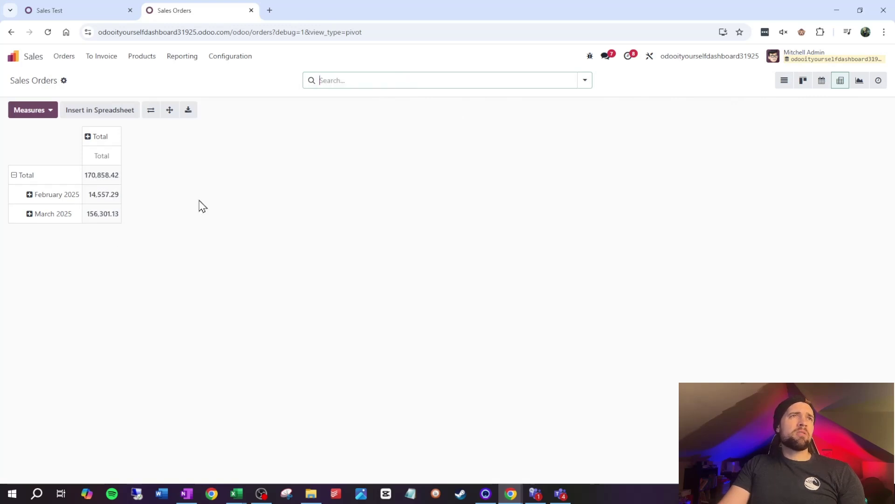
left_click(18, 181)
left_click(19, 180)
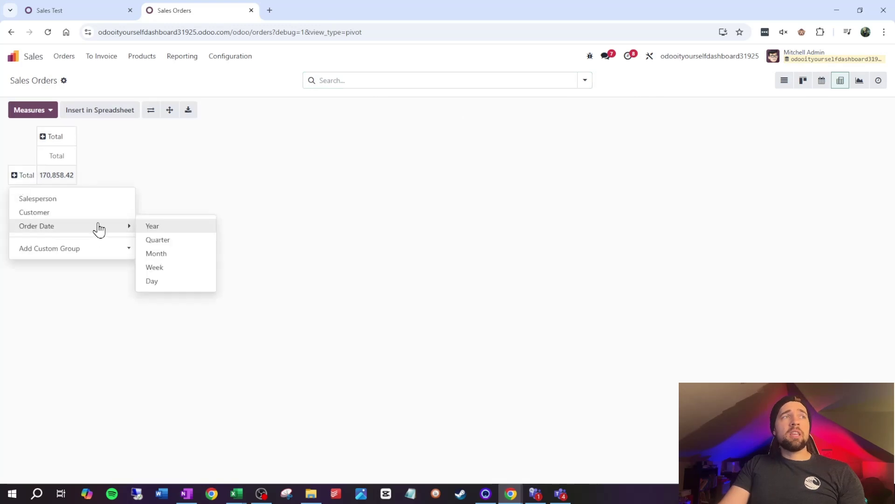
left_click(82, 202)
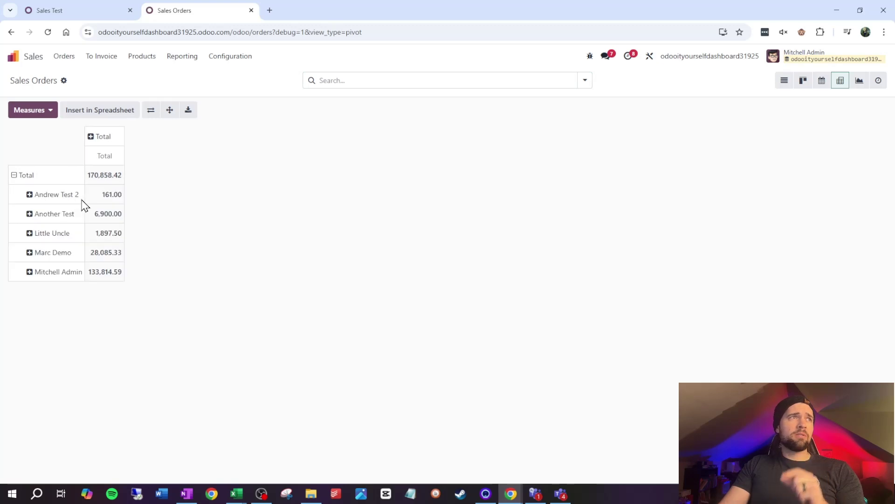
Group the pivot's columns by Order Date per month.
left_click(92, 137)
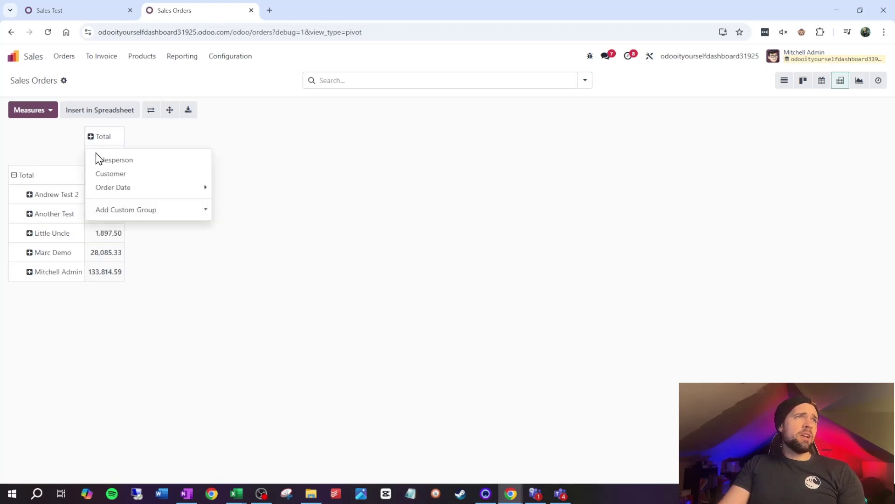
mouse_move(124, 189)
left_click(279, 220)
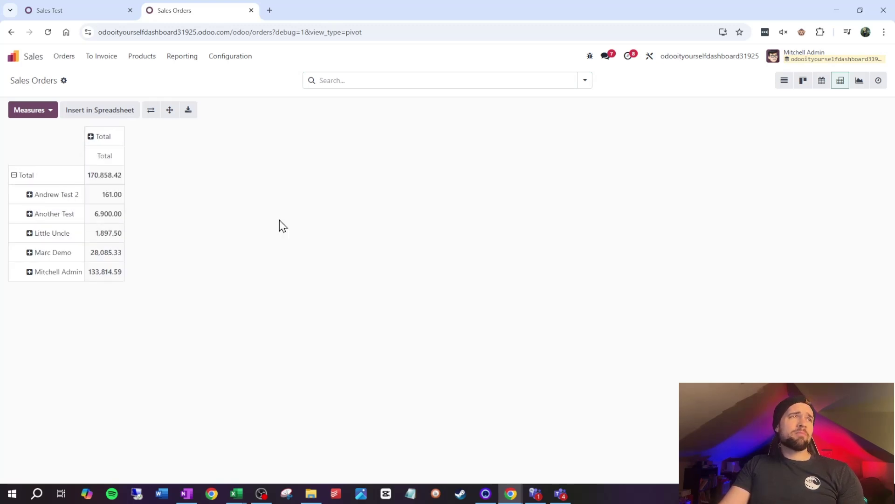
Insert the pivot into the Sales Test dashboard as Sales Orders by Order Date (Month & Year).
left_click(114, 111)
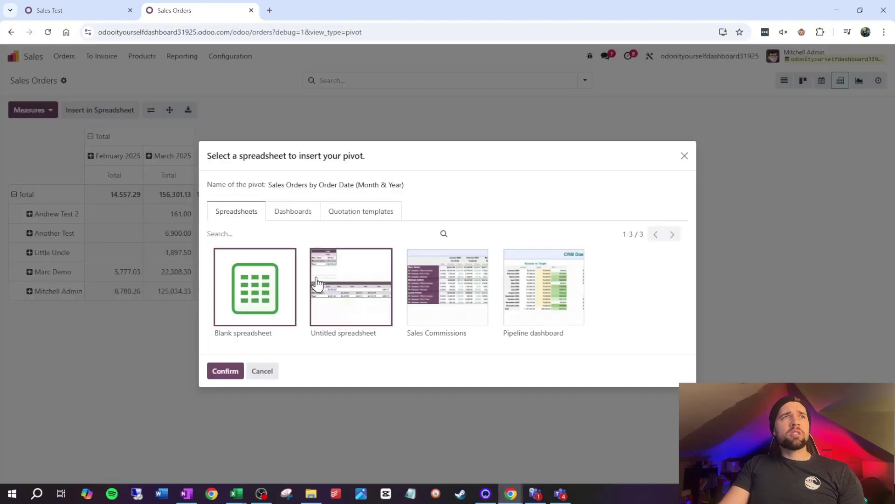
left_click(294, 211)
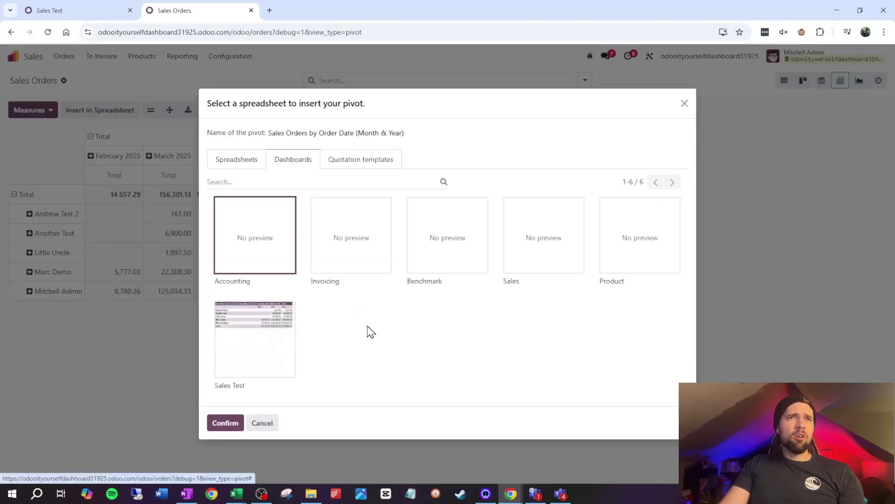
left_click(247, 364)
left_click(231, 425)
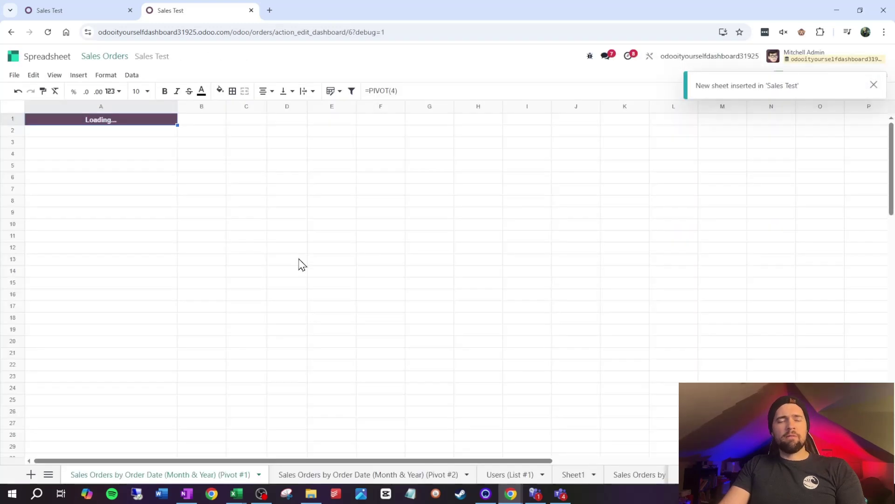
Examine the formulas behind the first salesperson's row header and row total in the newly inserted sales orders pivot.
left_click(278, 251)
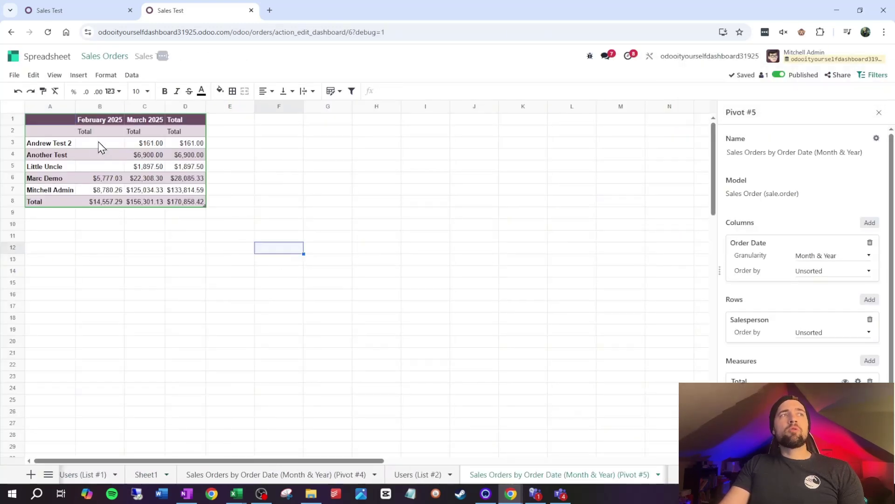
left_click(42, 146)
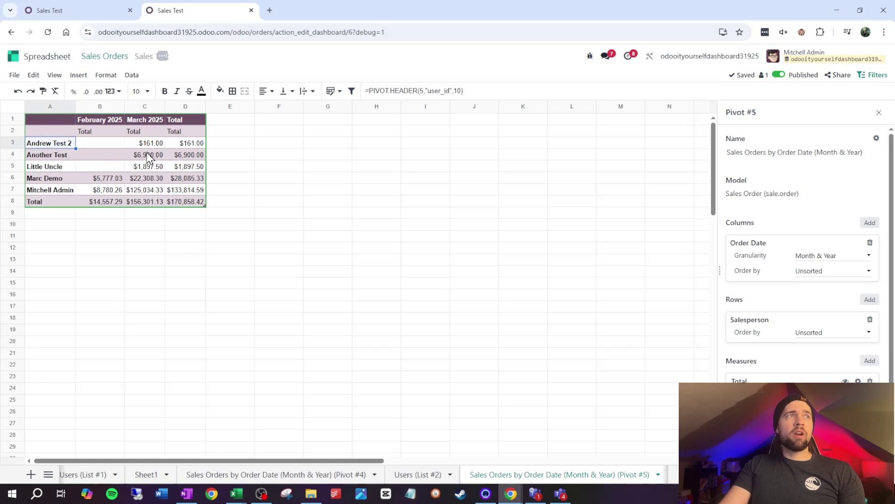
left_click(200, 146)
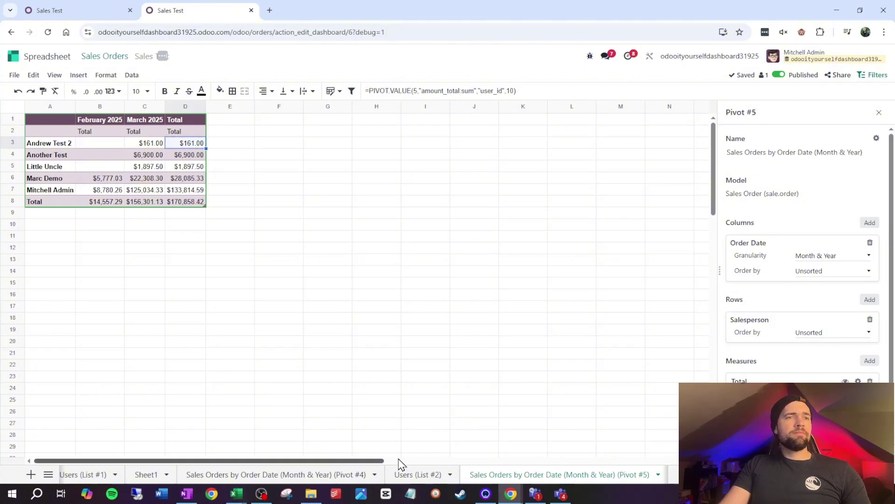
Add the column heading Sales Orders in cell D1 of the Users (List #2) sheet.
left_click(435, 475)
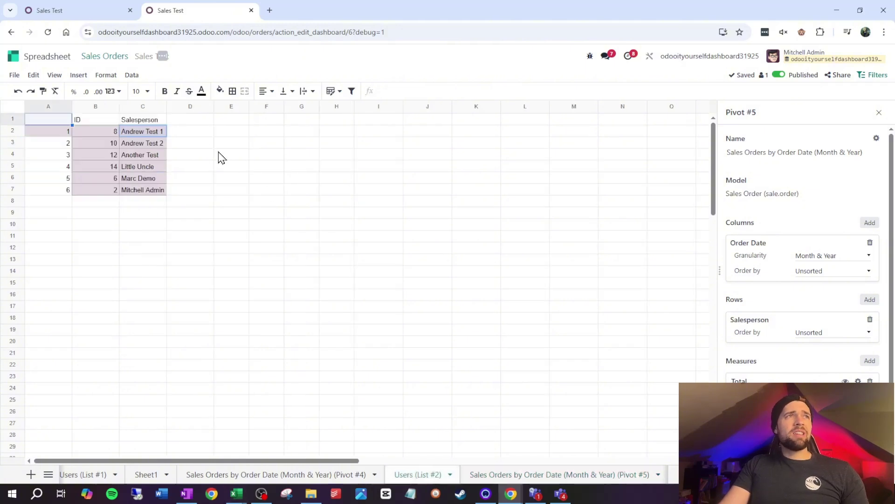
left_click(200, 124)
type("Sales O")
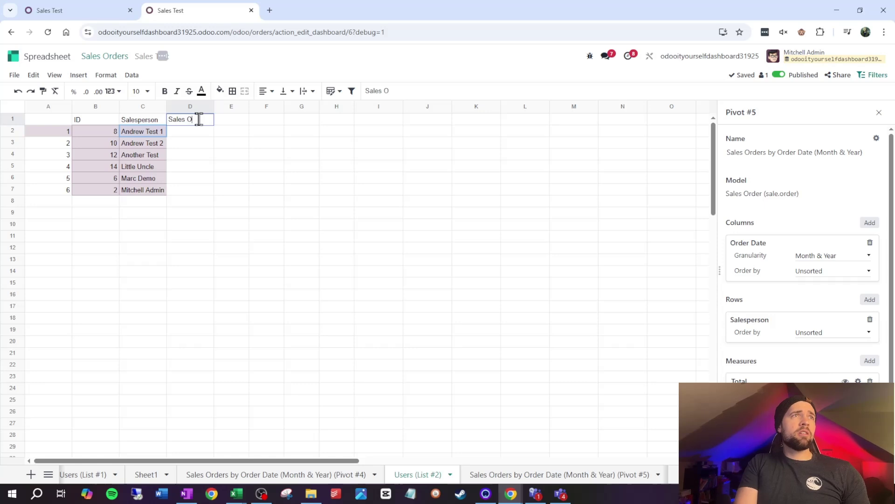
type("rders")
key("Return")
Enter the pivot total formula =PIVOT.VALUE(5,"amount_total:sum","user_id",10) in cell D2 under Sales Orders.
type("=PIVOT.VALUE(5,\"amount_total:sum\",\"user_id\",10)")
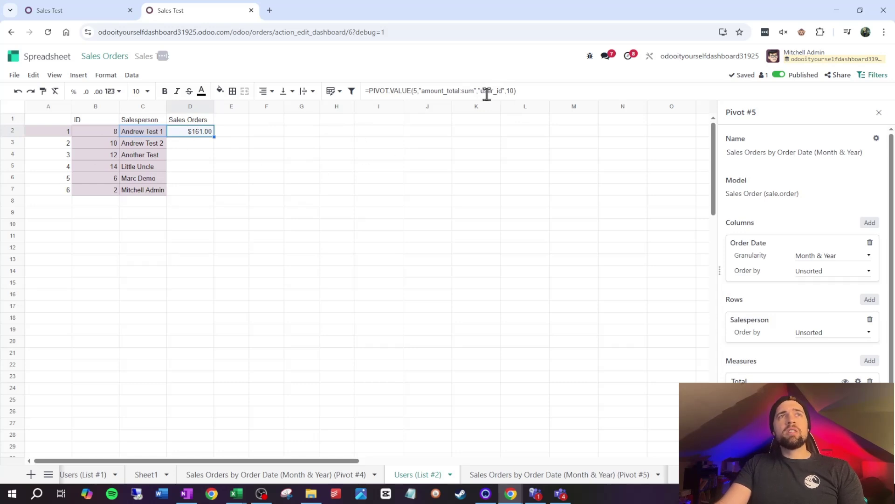
left_click(512, 91)
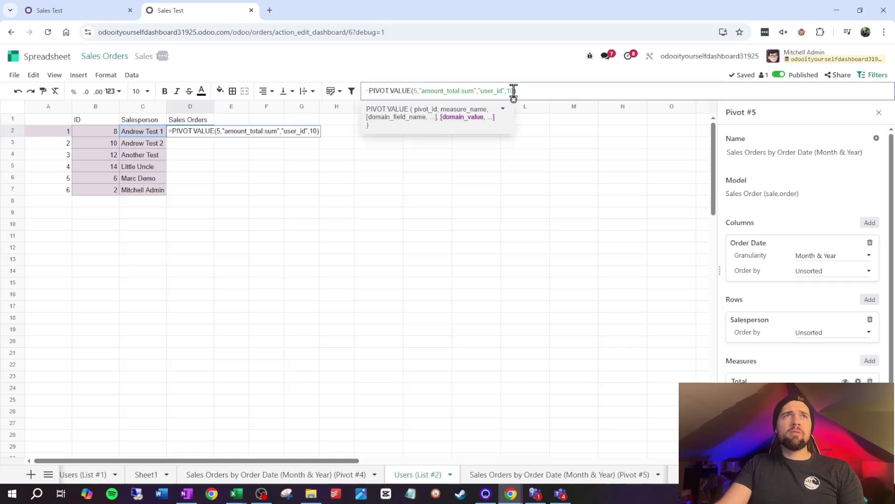
double_click(511, 91)
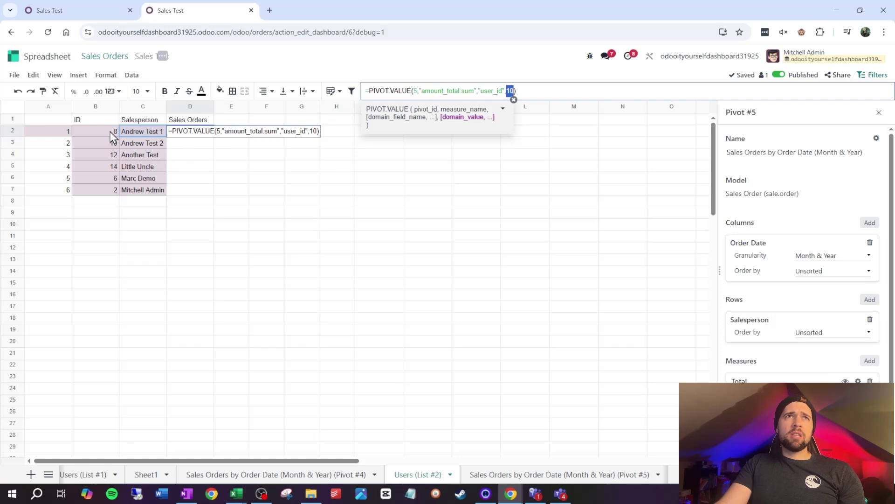
key("Return")
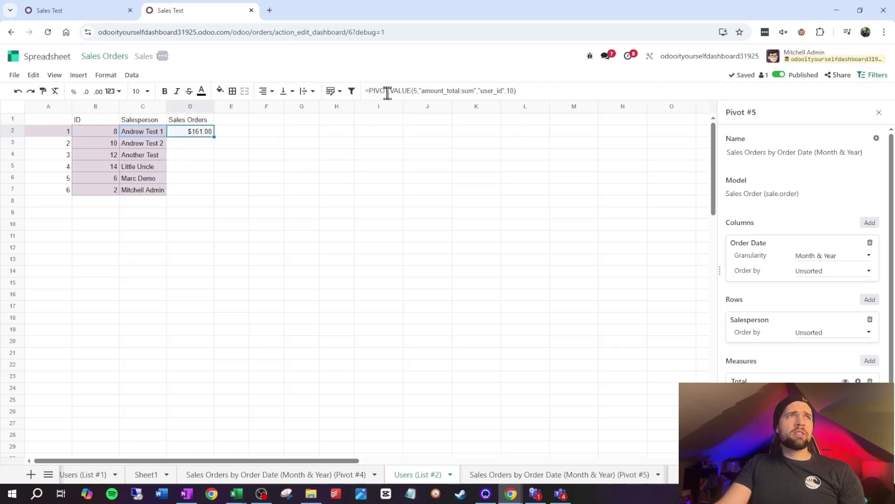
Replace the fixed user ID 10 in the D2 formula with the column-locked reference $B2.
double_click(511, 91)
key("BackSpace")
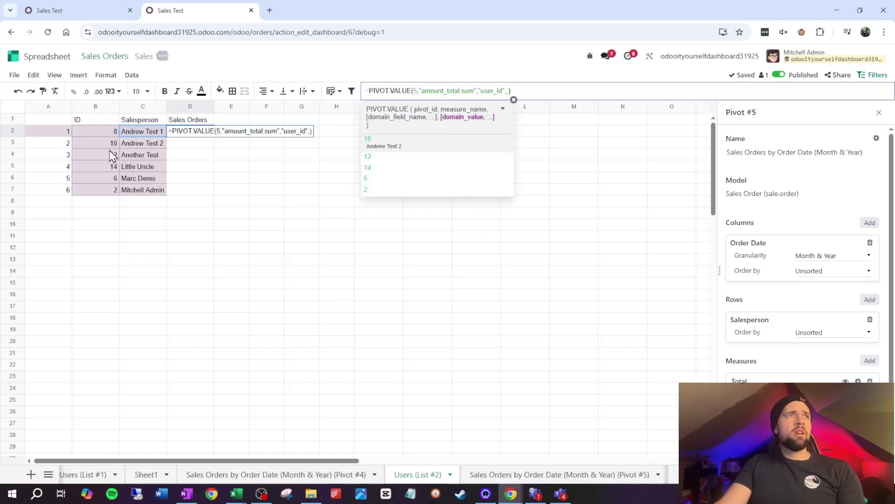
left_click(106, 132)
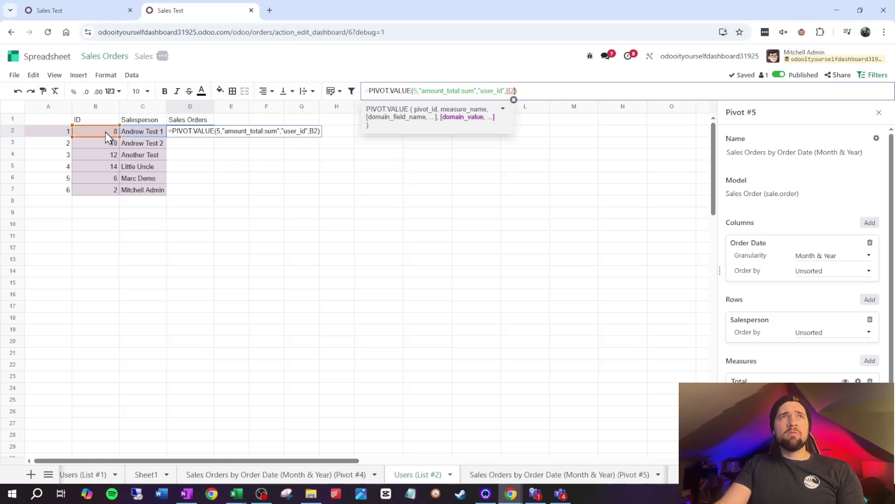
key("F4")
key("F4")
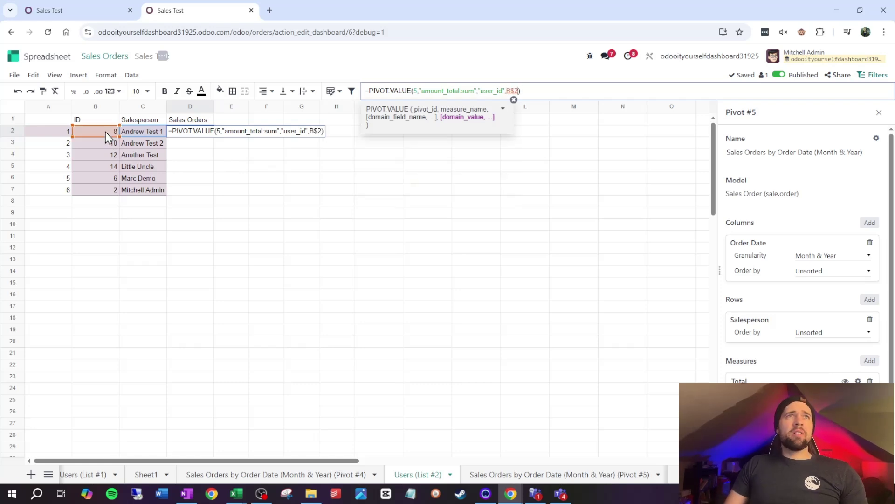
key("Return")
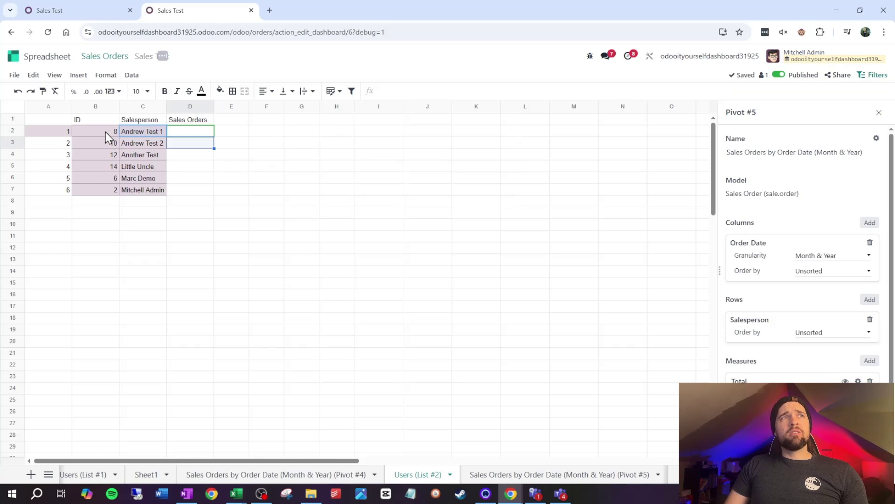
Fill the D2 sales orders formula down to D7 for all listed salespeople.
left_click(194, 135)
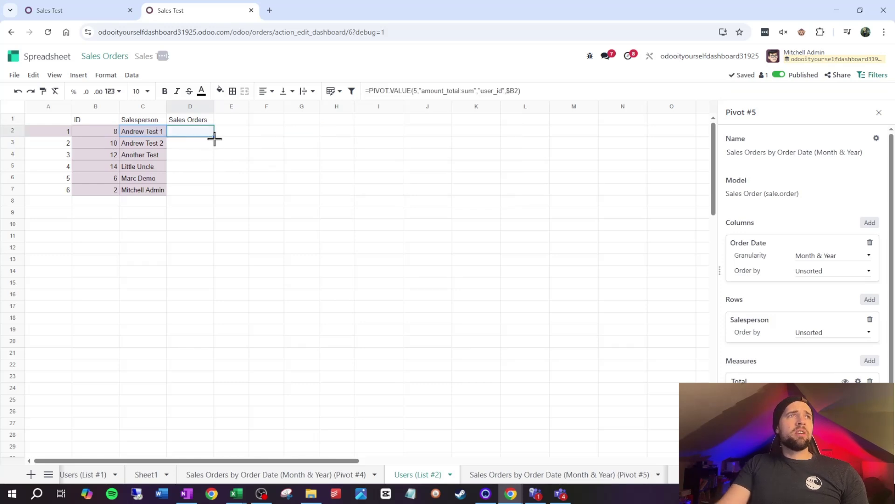
left_click_drag(214, 137, 223, 193)
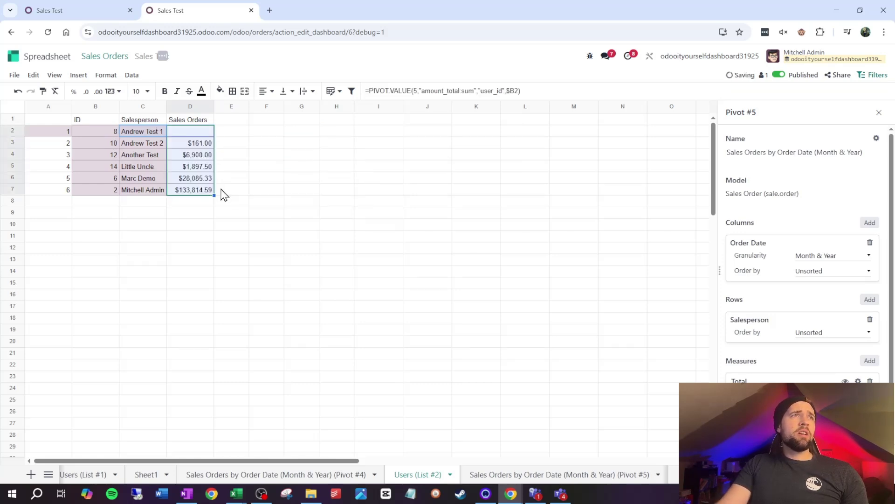
key("Down")
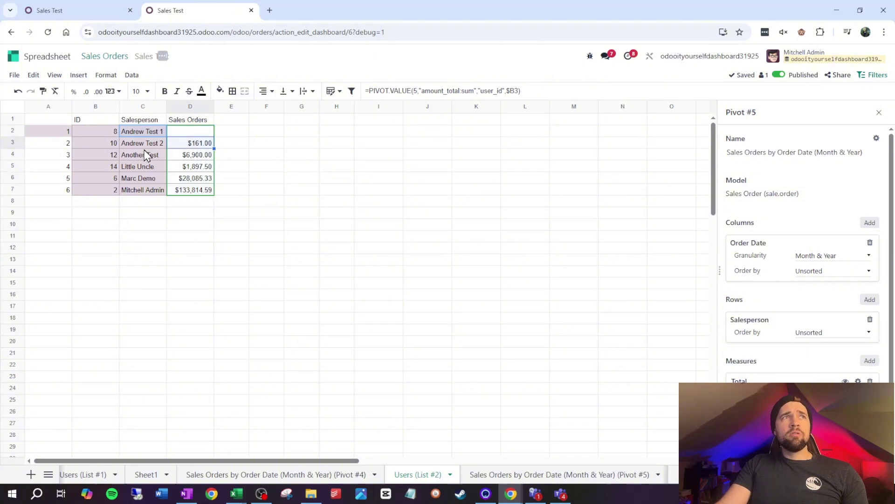
Add the column heading Invoice in cell E1 of the Users (List #2) sheet.
left_click(516, 475)
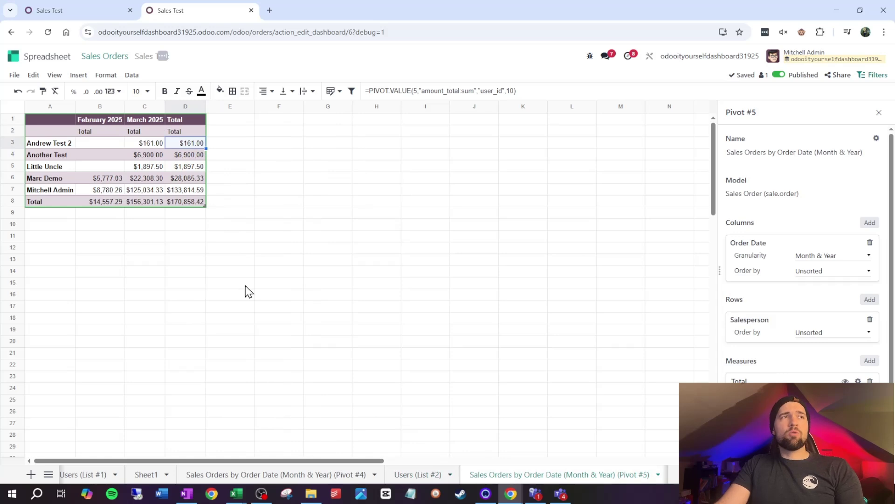
key("alt+Page_Up")
left_click(236, 121)
type("Invoice")
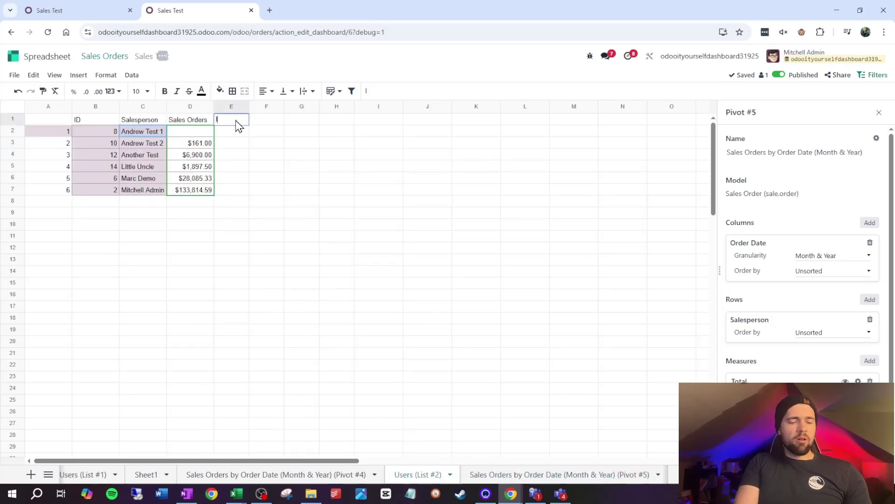
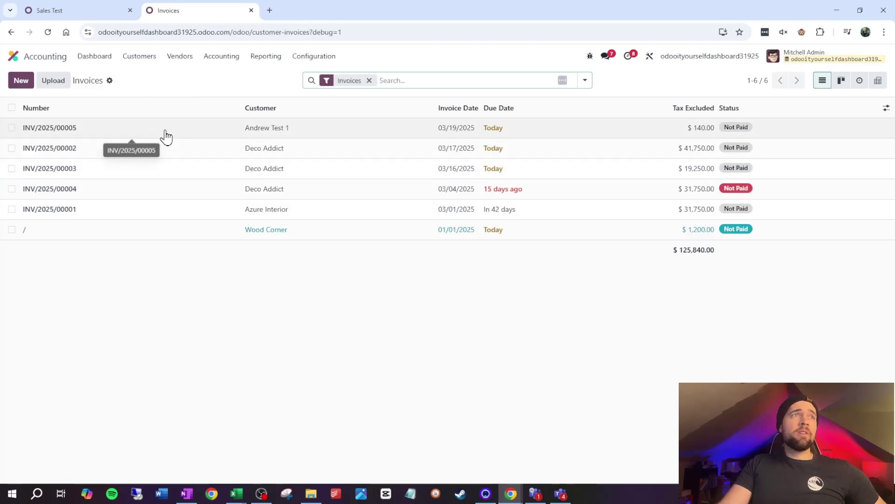
Open the first customer invoice, check the Salesperson field in its other information, and return to the invoice list.
left_click(166, 136)
left_click(164, 243)
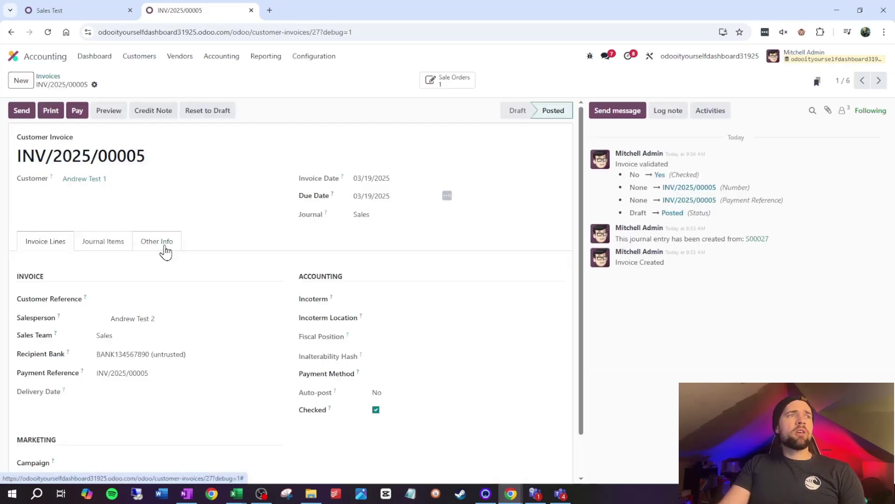
mouse_move(62, 322)
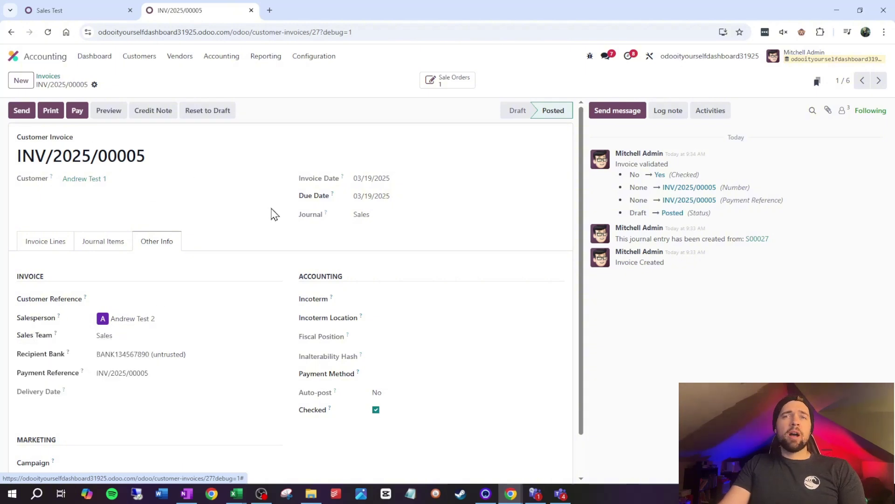
left_click(48, 77)
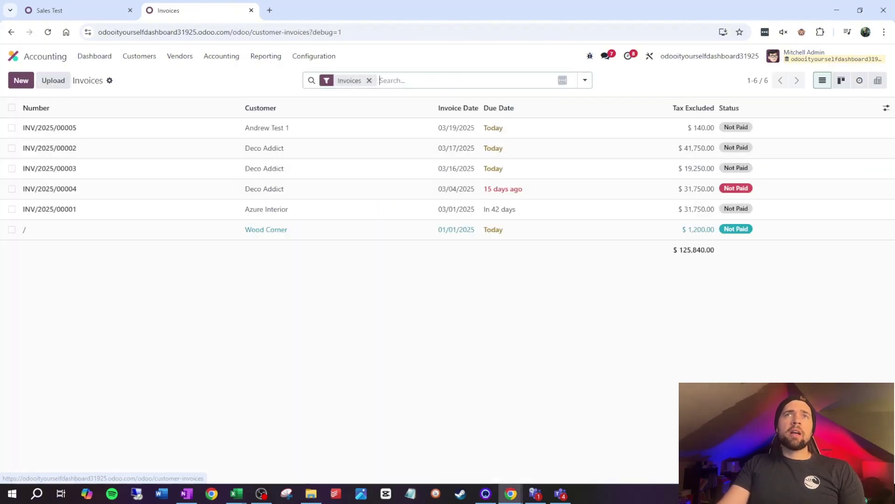
Show the invoices as a pivot and group its rows by Salesperson using a custom group.
left_click(878, 82)
left_click(17, 180)
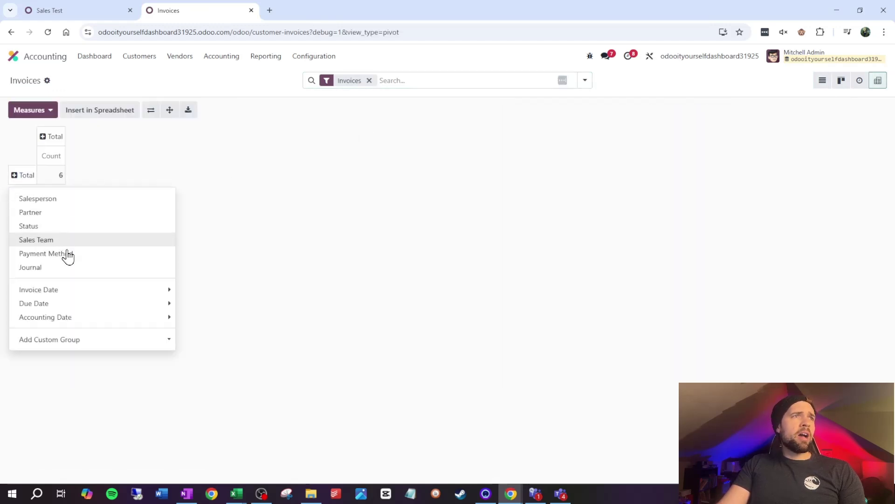
left_click(66, 340)
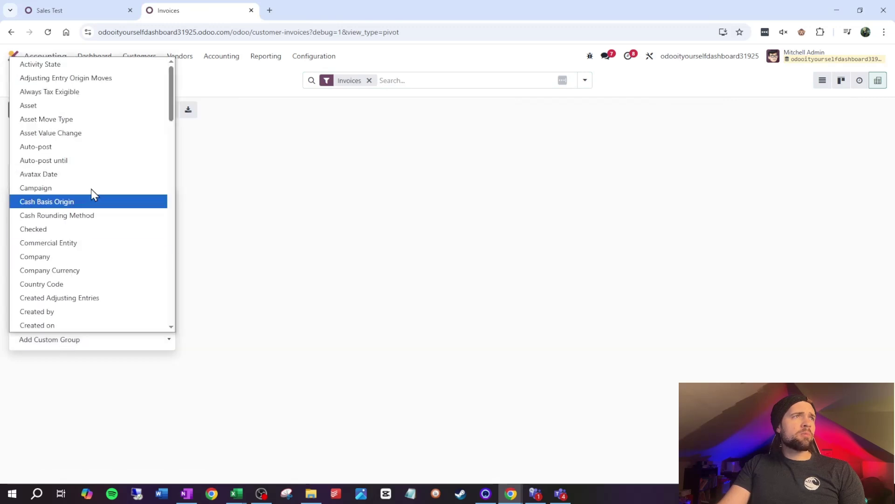
scroll(94, 196, "down", 6)
scroll(98, 198, "down", 15)
scroll(98, 198, "up", 2)
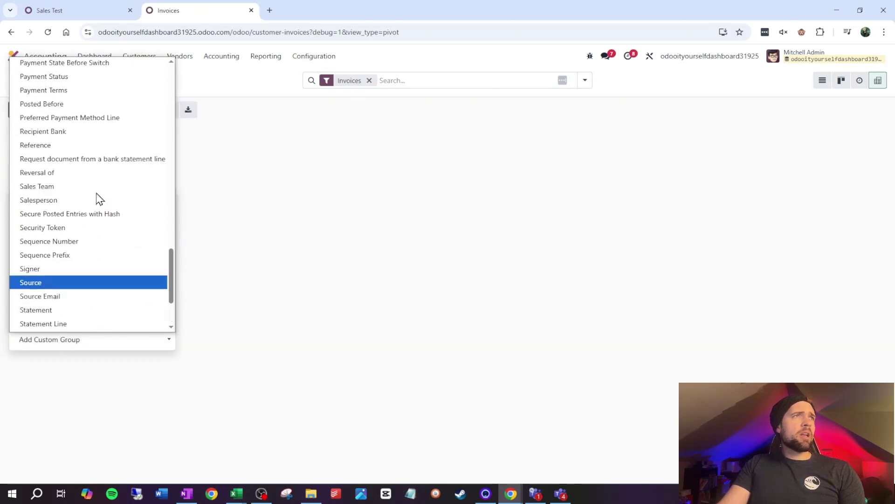
left_click(66, 206)
left_click(60, 213)
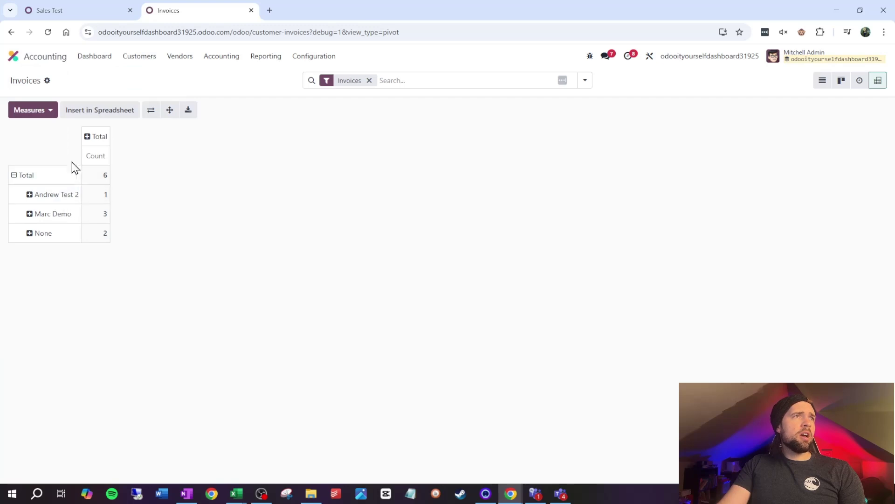
Group the invoice pivot's columns by Due Date per month.
left_click(86, 145)
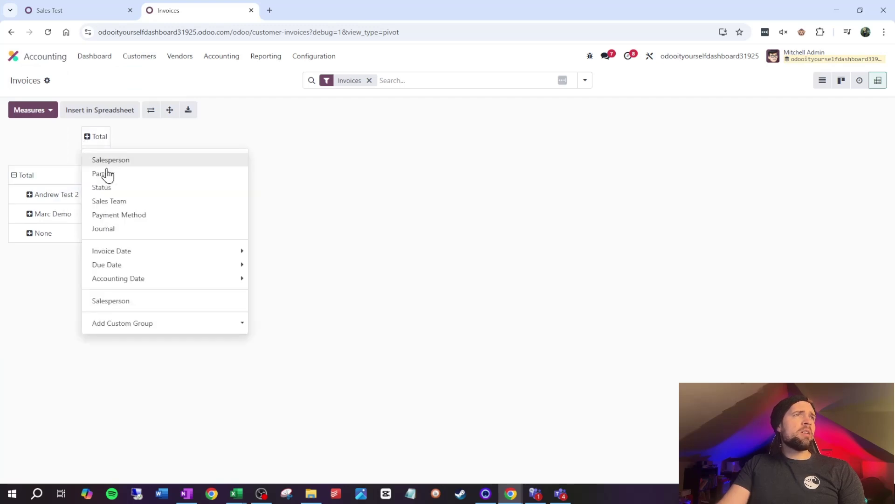
mouse_move(153, 262)
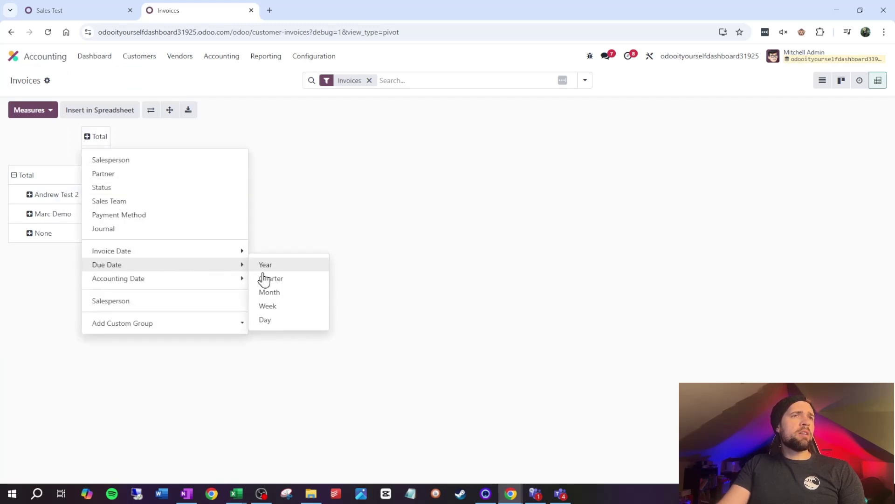
mouse_move(235, 264)
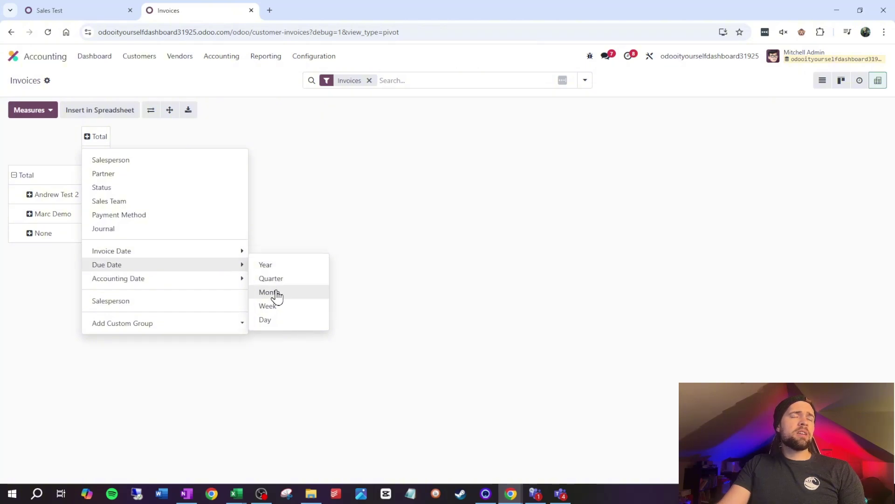
left_click(277, 294)
Add the Total measure to the invoice pivot and remove the Count measure.
left_click(46, 112)
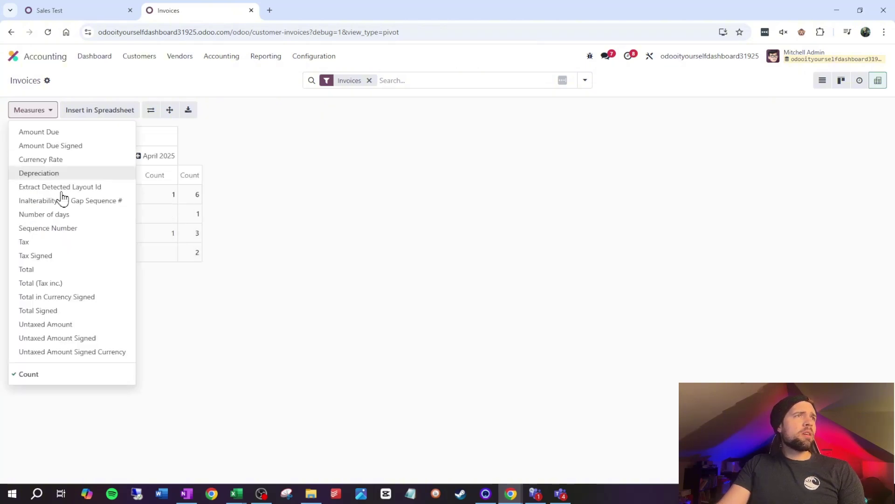
left_click(26, 269)
left_click(214, 220)
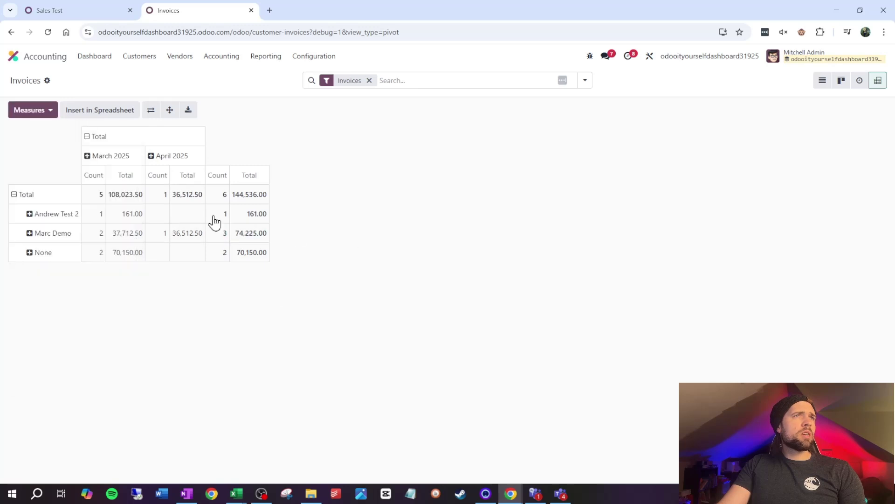
left_click(42, 111)
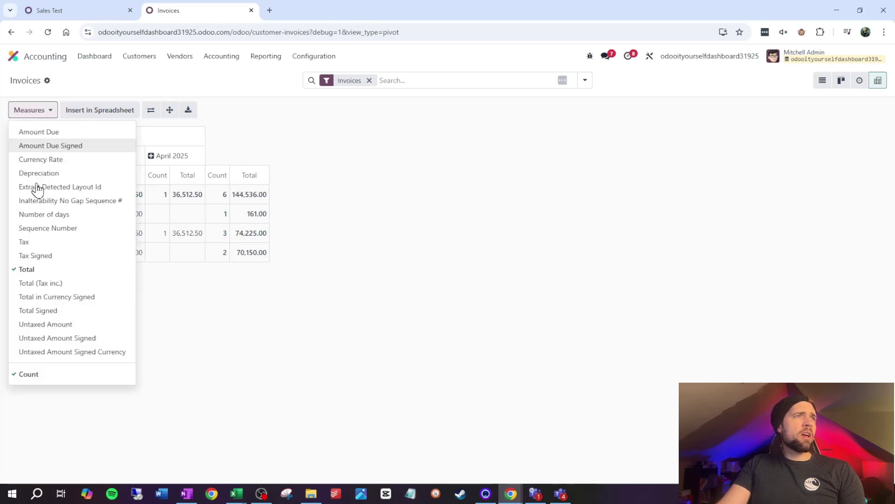
left_click(29, 374)
left_click(443, 217)
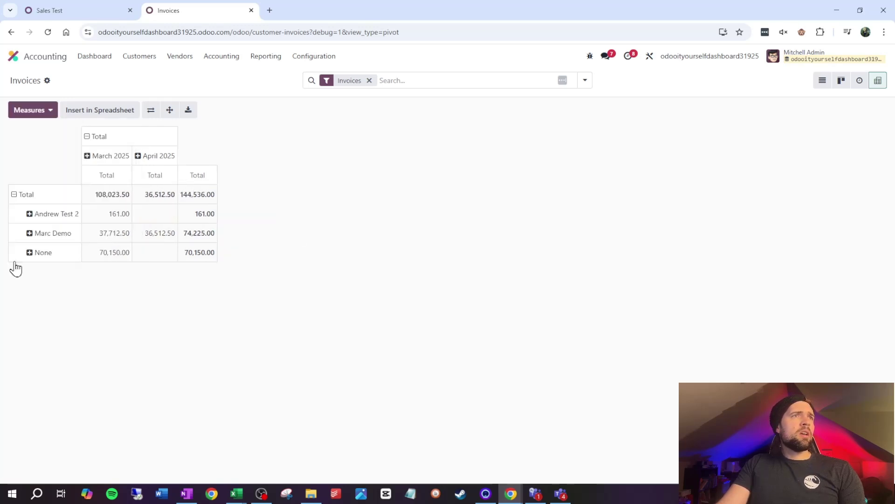
Insert the invoice pivot into the Sales Test dashboard spreadsheet.
left_click(116, 122)
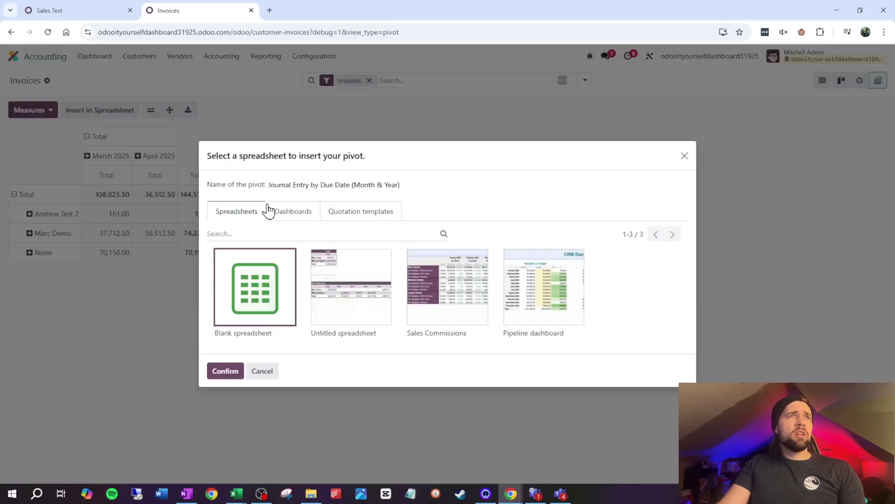
left_click(293, 212)
left_click(273, 368)
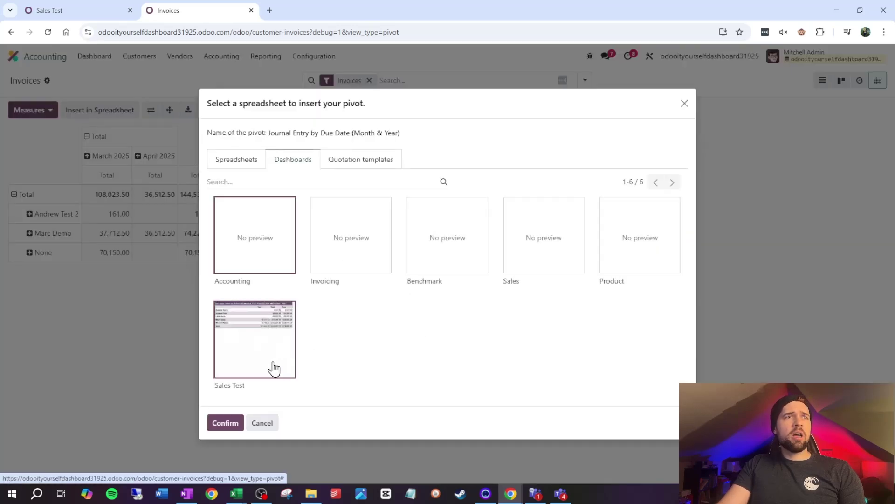
left_click(241, 427)
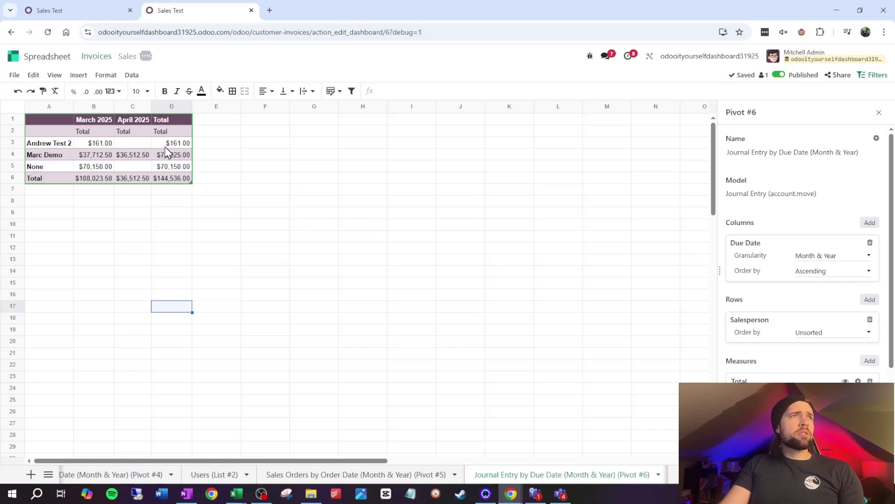
Copy the invoice total formula from D3 of the Pivot #6 sheet into cell E2 of the Users (List #2) sheet.
left_click(180, 147)
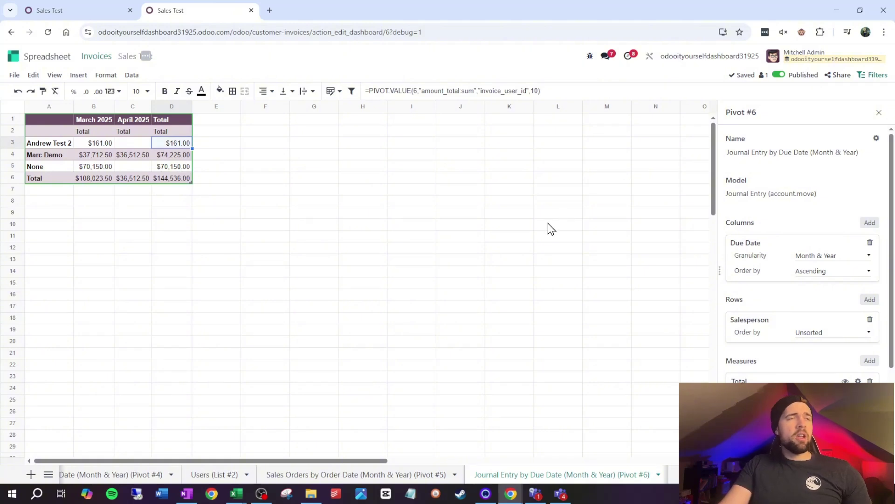
left_click(224, 474)
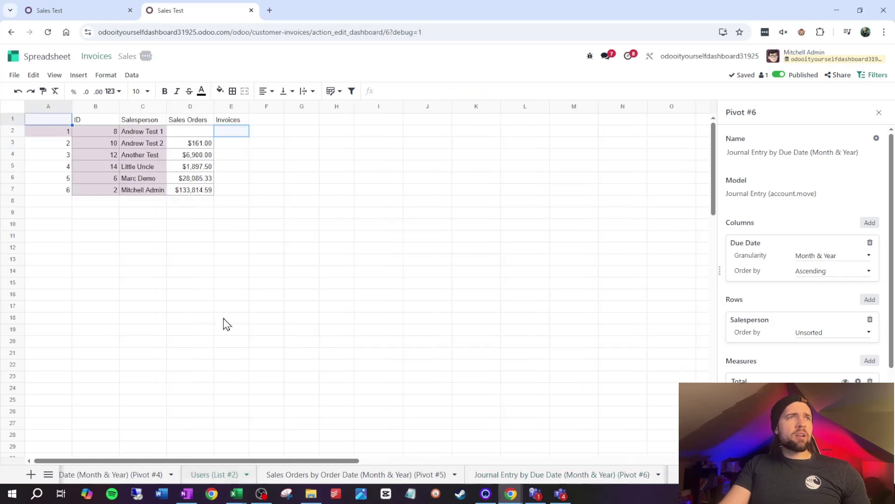
type("=PIVOT.VALUE(6,\"amount_total:sum\",\"invoice_user_id\",10)")
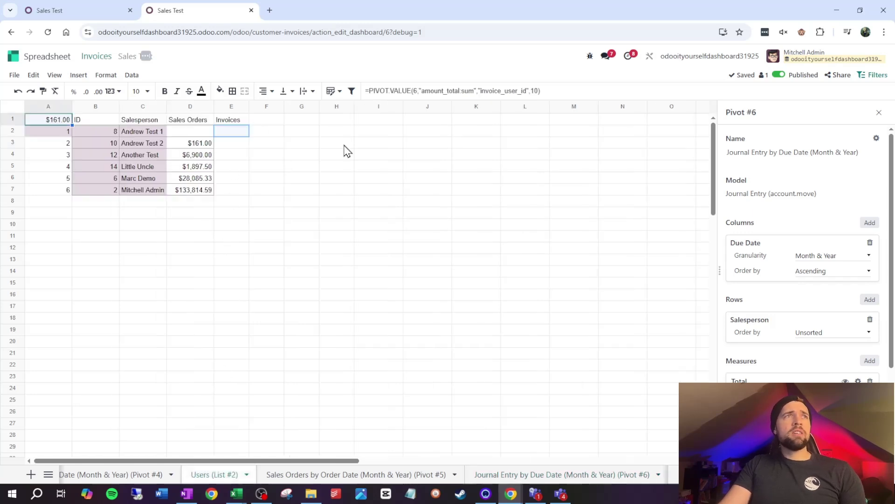
key("ctrl+z")
left_click(236, 132)
key("ctrl+v")
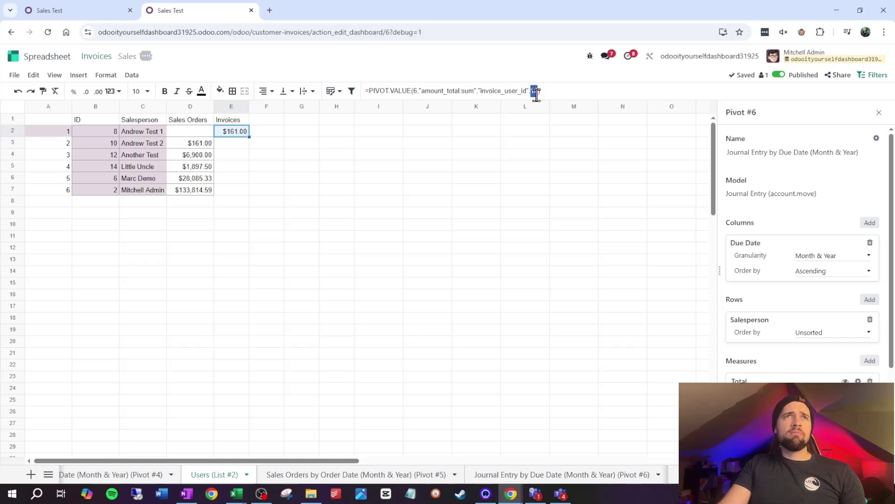
Replace the fixed salesperson ID in the E2 Invoices formula with the column-locked reference $B2.
left_click(532, 91)
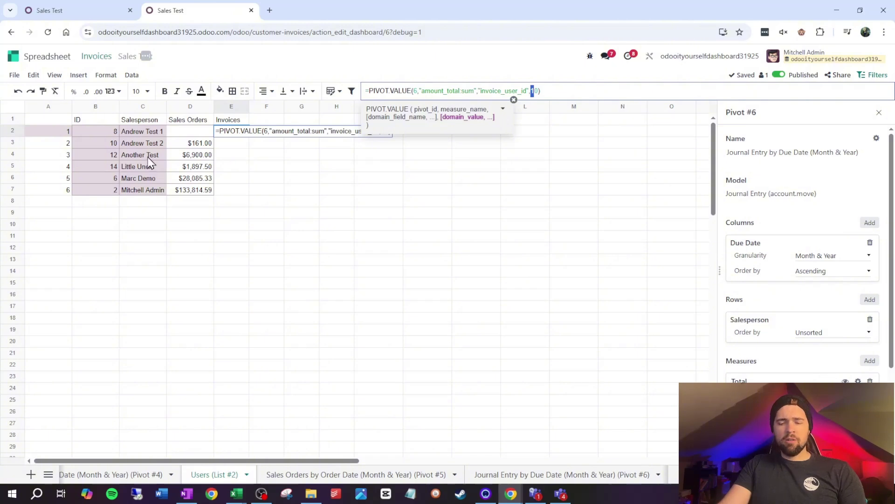
key("Delete")
key("Delete")
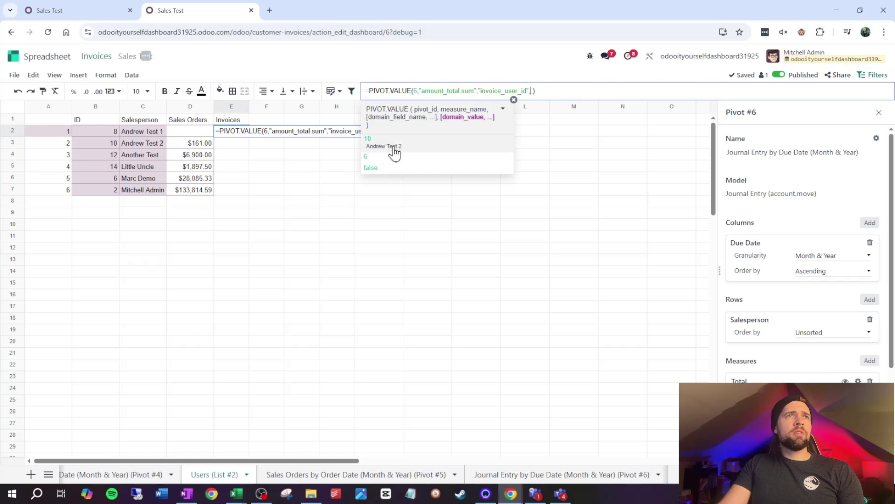
left_click(103, 134)
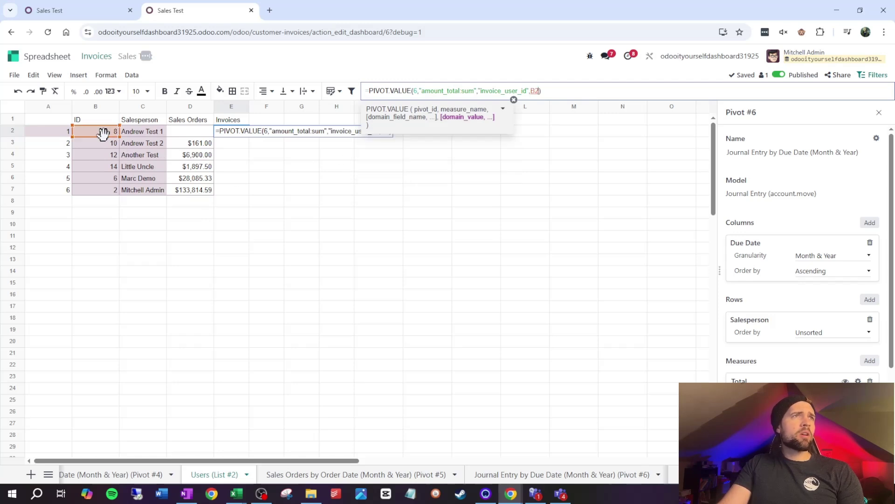
key("F4")
key("F4")
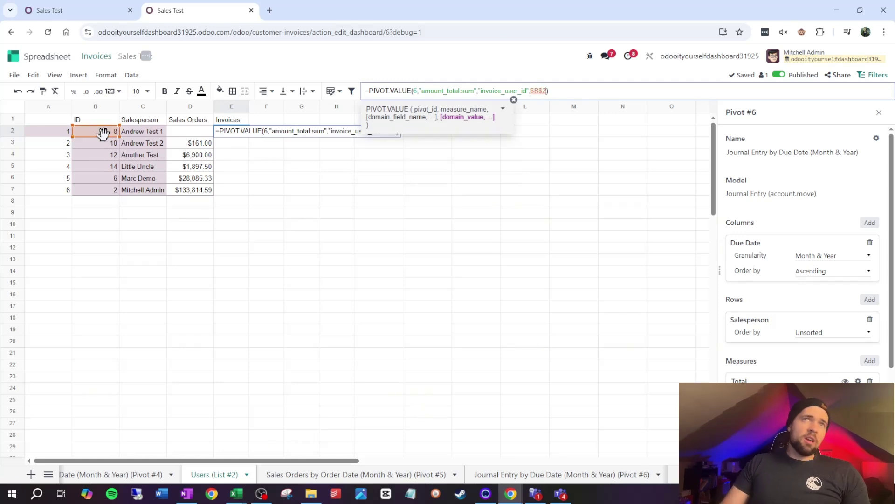
key("Return")
key("Up")
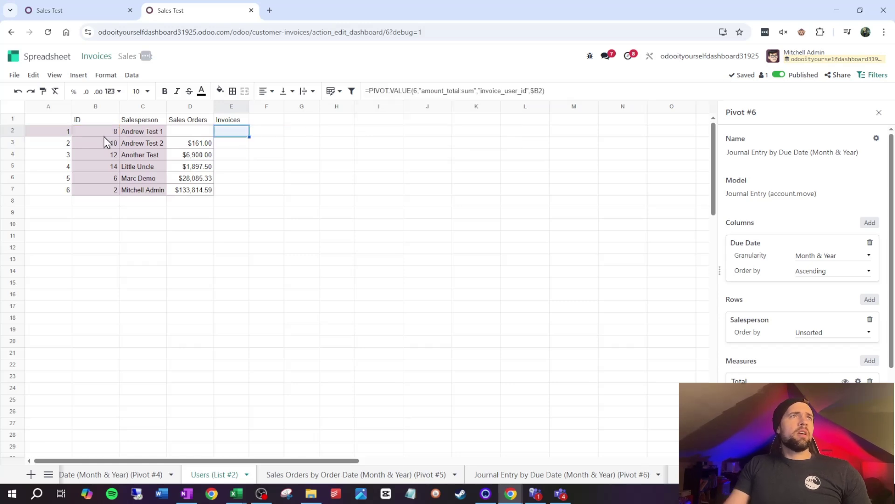
Fill the Invoices formula from E2 down to E7 and compare the totals with the invoice pivot sheet.
double_click(250, 137)
left_click(297, 167)
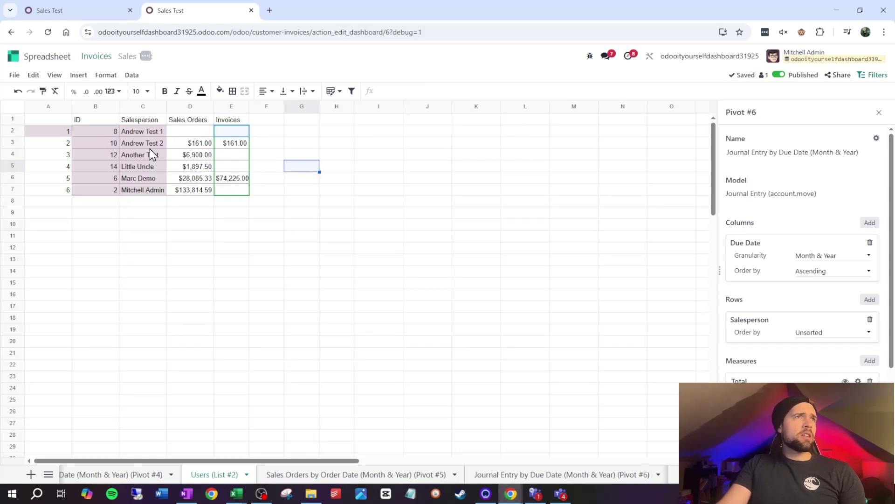
left_click(508, 474)
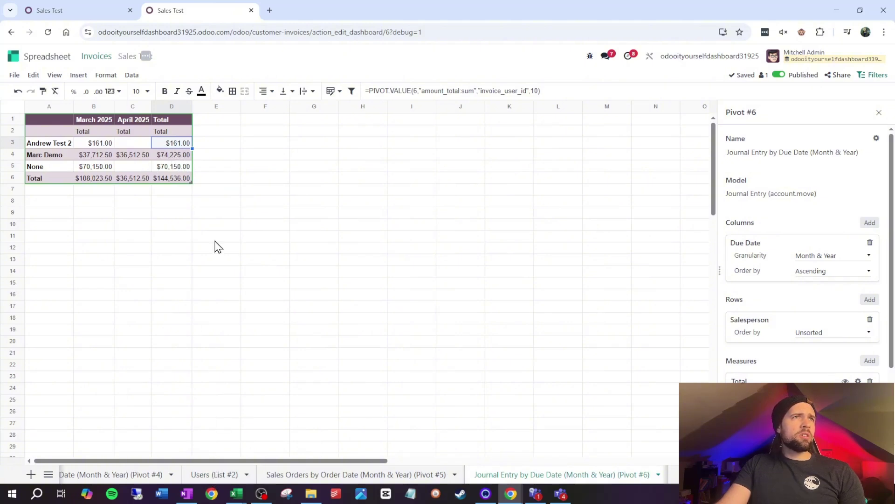
left_click(226, 478)
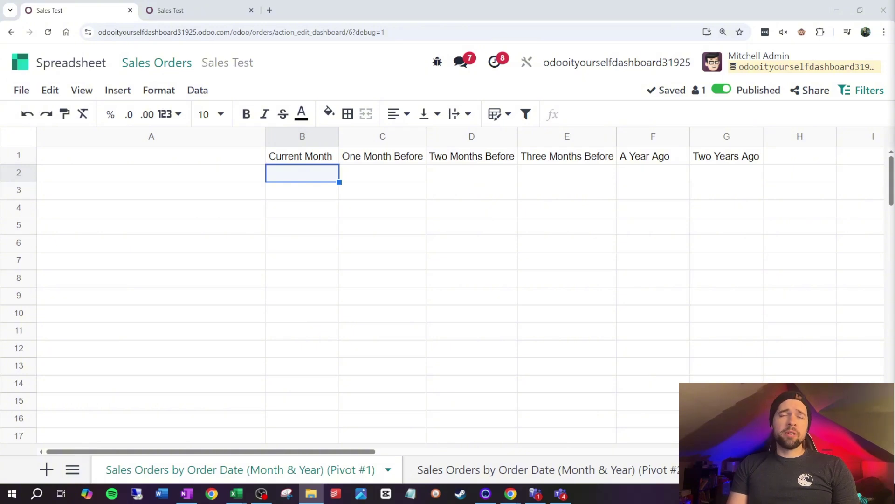
On the Pivot #1 sheet, go through the period headings in row 1 from Current Month to Two Years Ago.
left_click(321, 159)
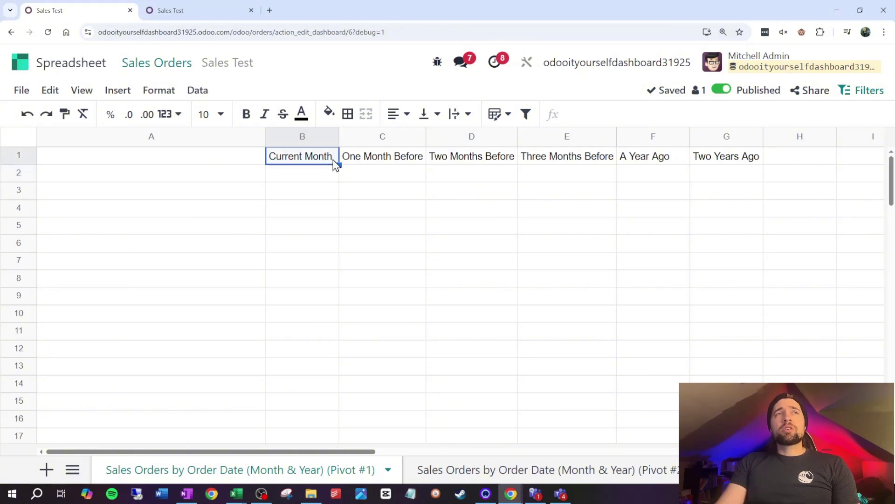
left_click(368, 163)
left_click(326, 156)
left_click(350, 164)
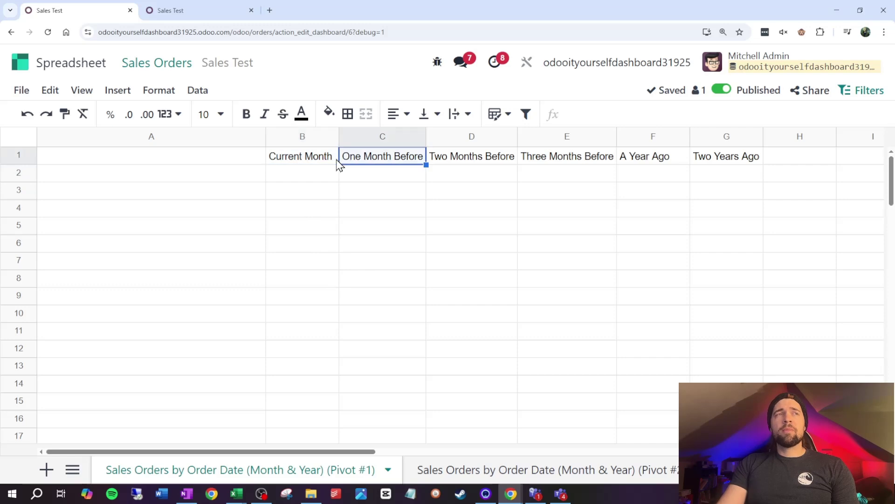
left_click(326, 163)
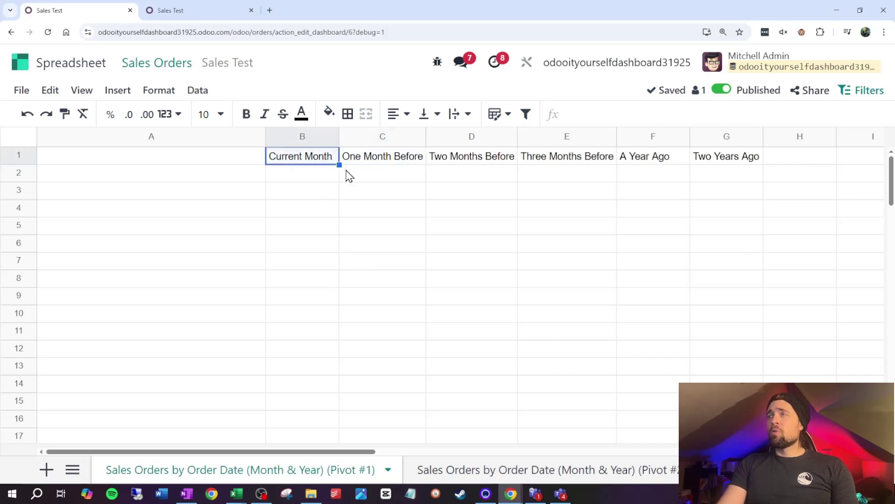
left_click(367, 163)
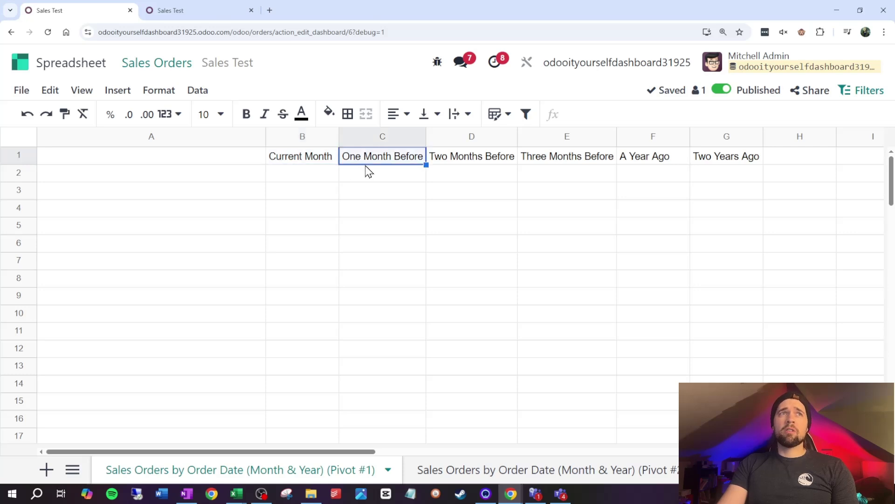
left_click(462, 159)
left_click(567, 166)
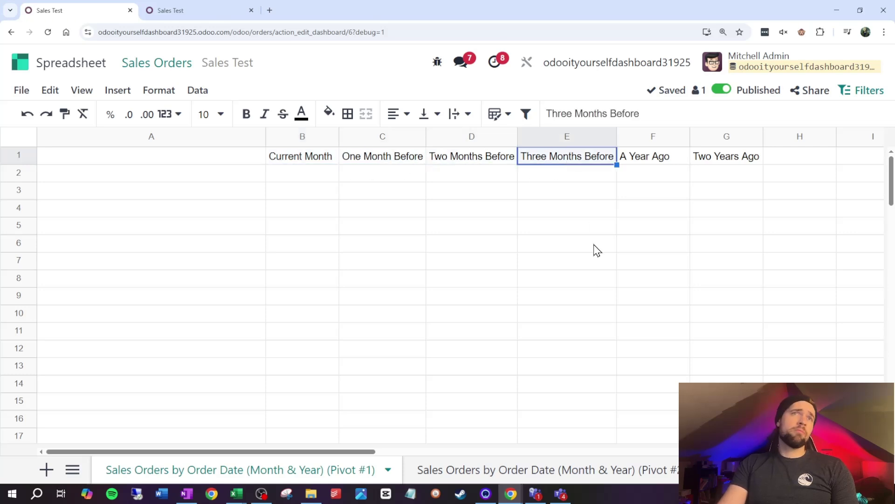
left_click(672, 164)
left_click(731, 166)
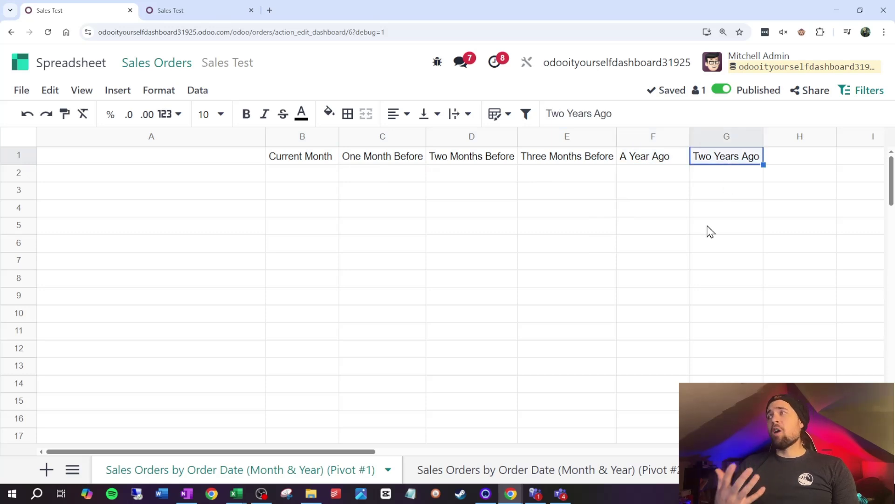
Examine the PIVOT.VALUE formula in C3 of the Pivot #2 sheet, including its date_order:month argument.
key("alt+Down")
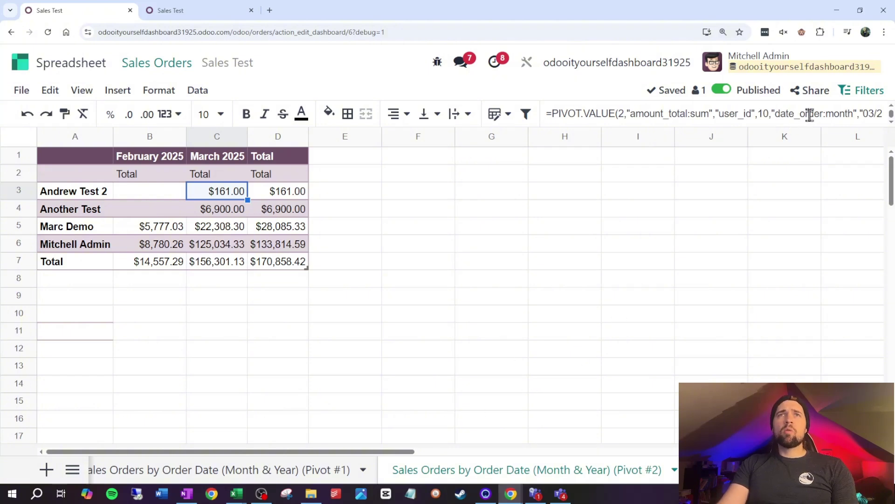
left_click_drag(810, 115, 875, 139)
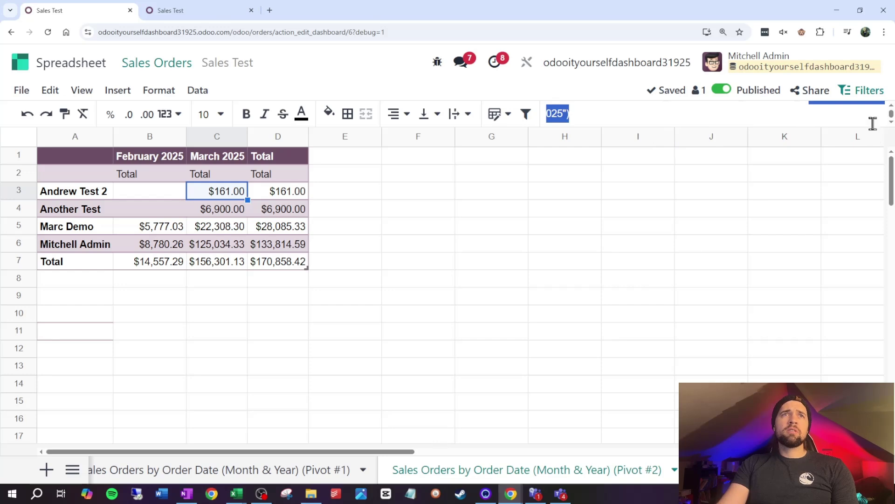
left_click(557, 105)
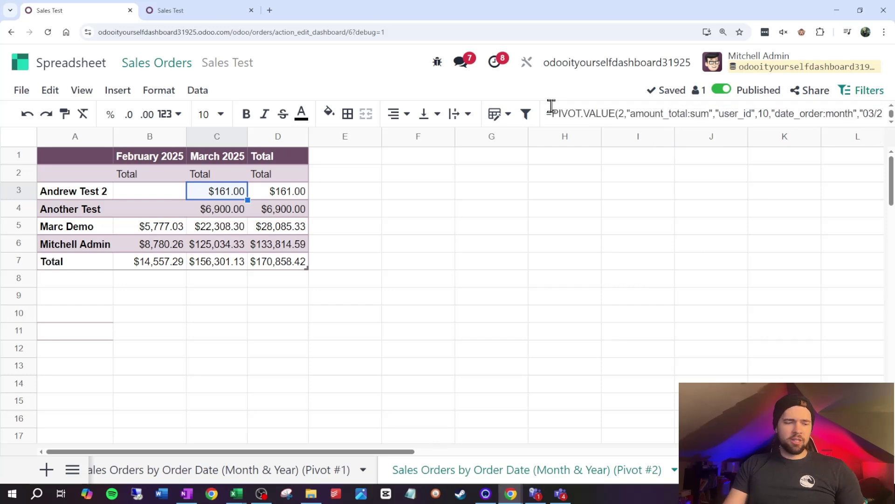
key("ctrl+minus")
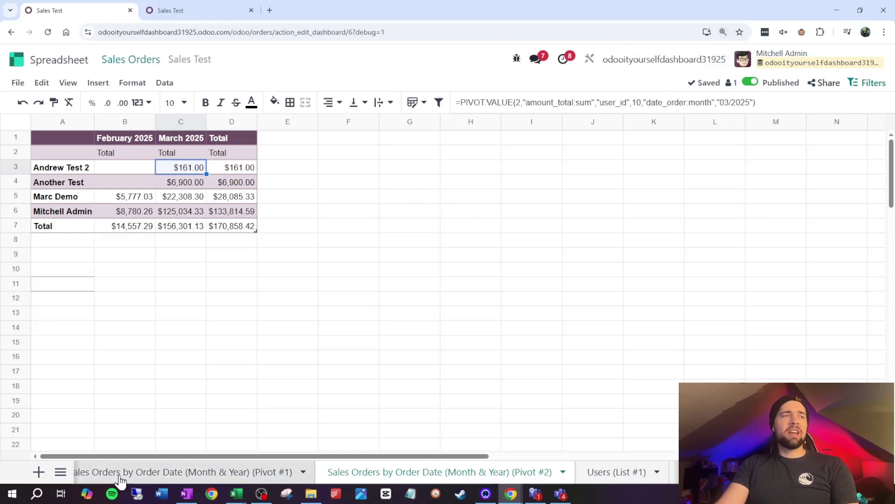
Return to the Pivot #1 sheet and examine the row 2 date formulas from One Month Before to Two Years Ago.
left_click(135, 476)
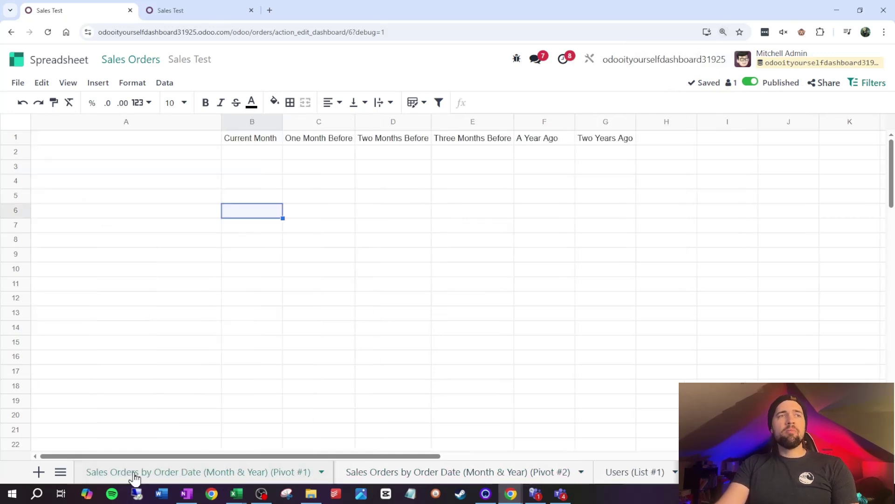
left_click(265, 154)
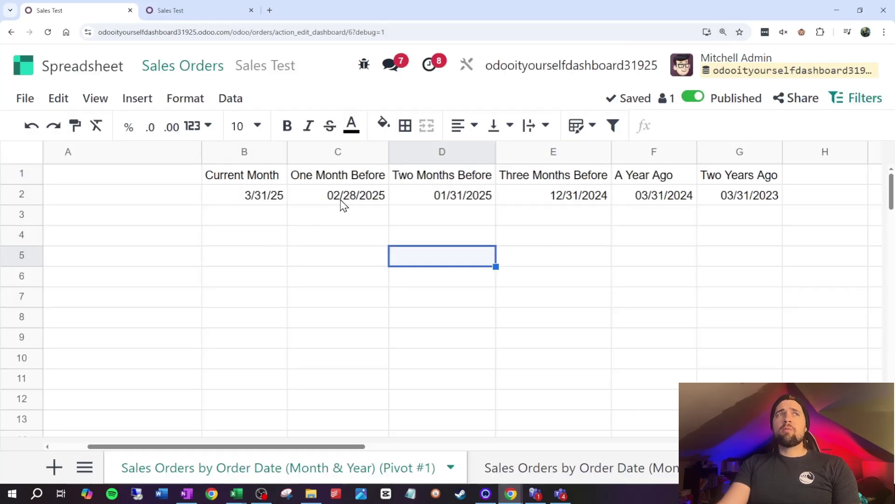
left_click(317, 204)
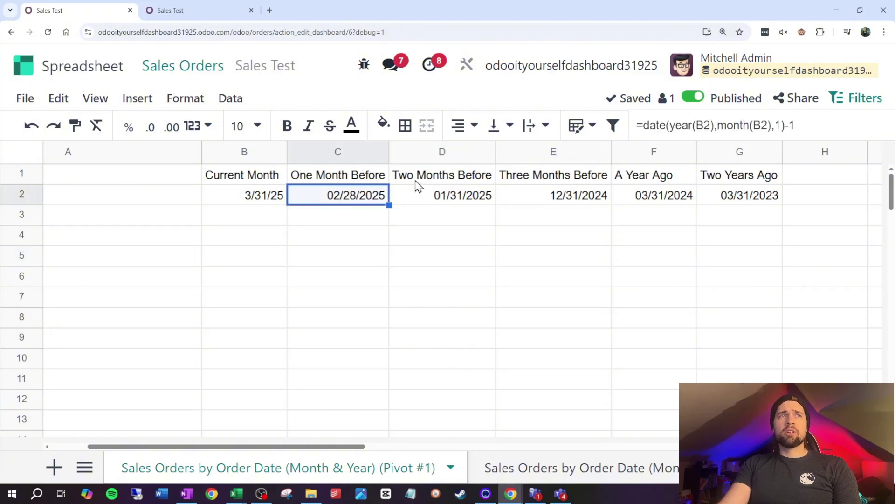
left_click(447, 197)
left_click(380, 199)
left_click(458, 202)
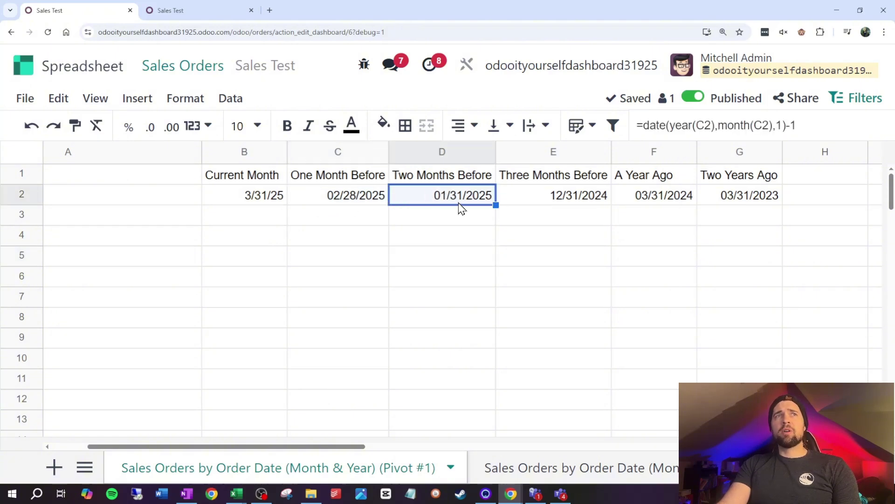
left_click(543, 209)
left_click(634, 206)
left_click(772, 202)
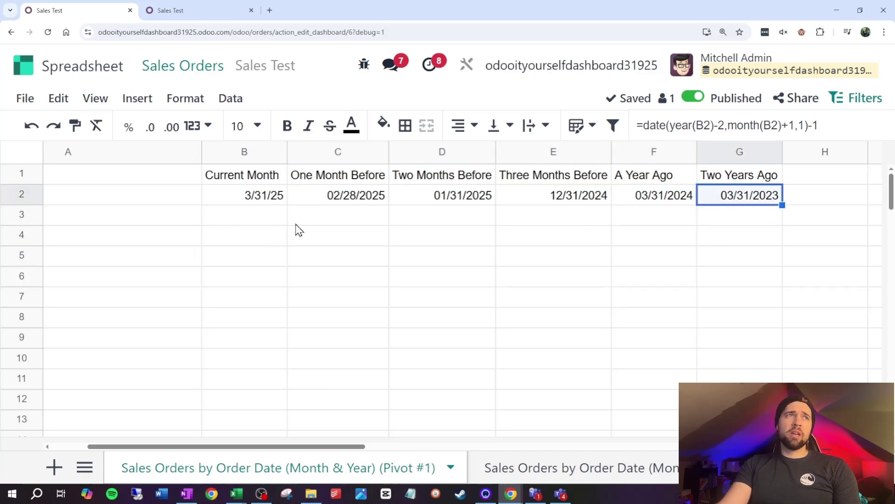
Set the Current Month date in B2 to 2/28/25.
left_click(274, 207)
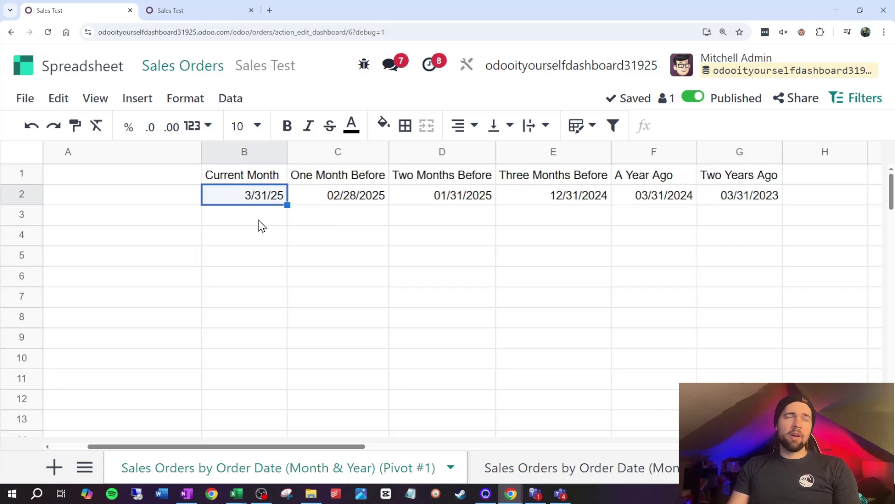
type("2/28/25")
key("Return")
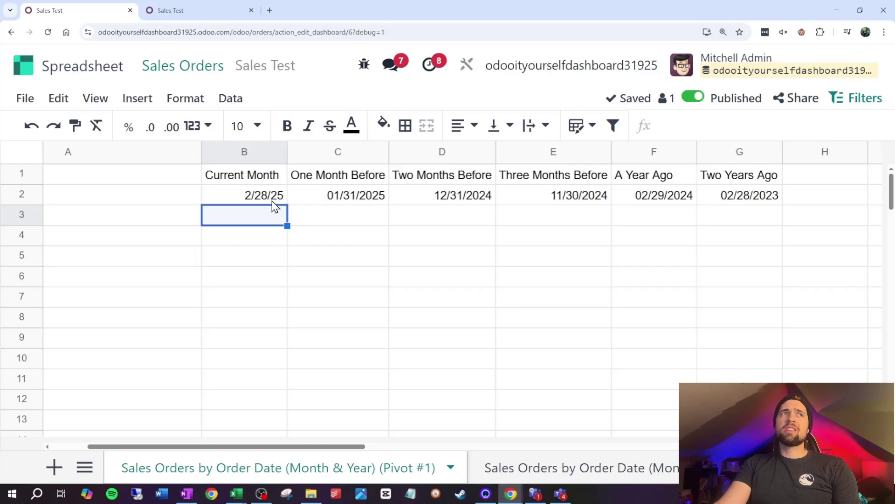
left_click(272, 201)
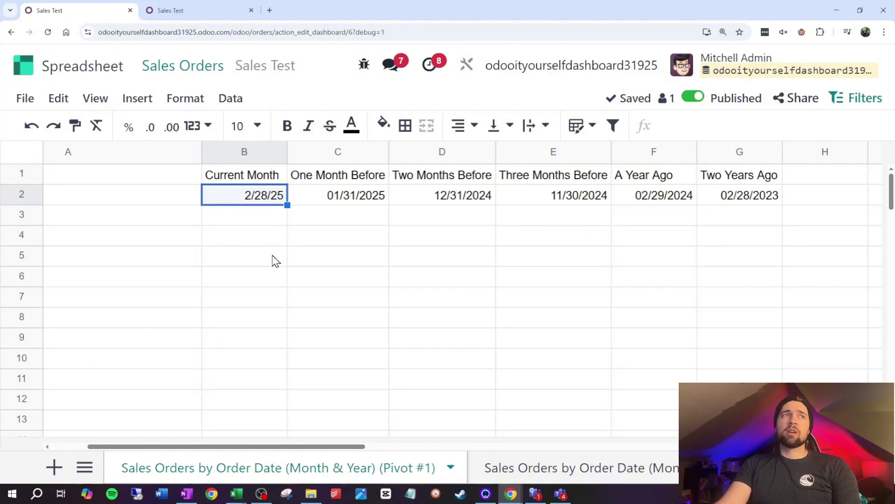
key("Down")
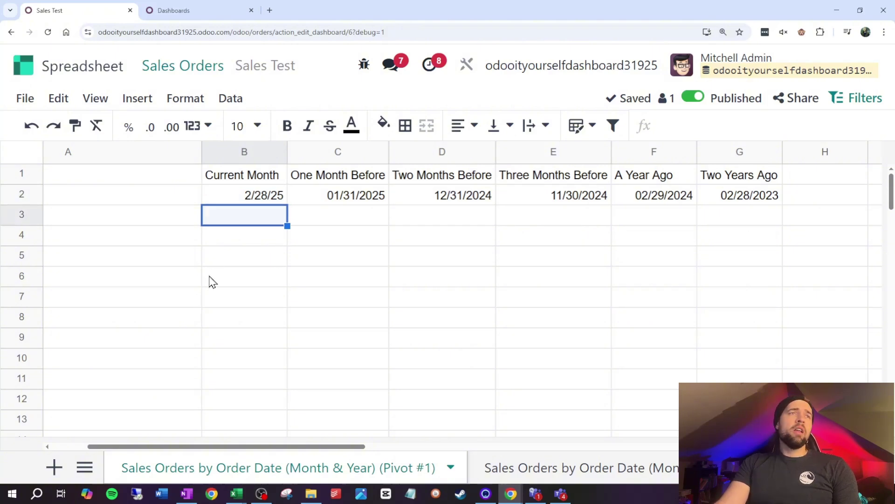
left_click(190, 225)
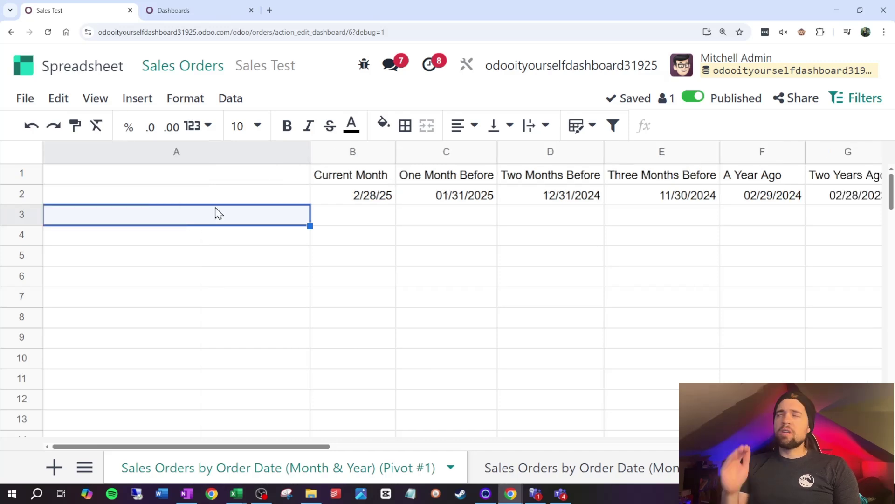
Enter =ODOO.FILTER.VALUE("Period") in A3 of the Pivot #1 sheet, checking the filter's name in the dashboard filters.
type("=")
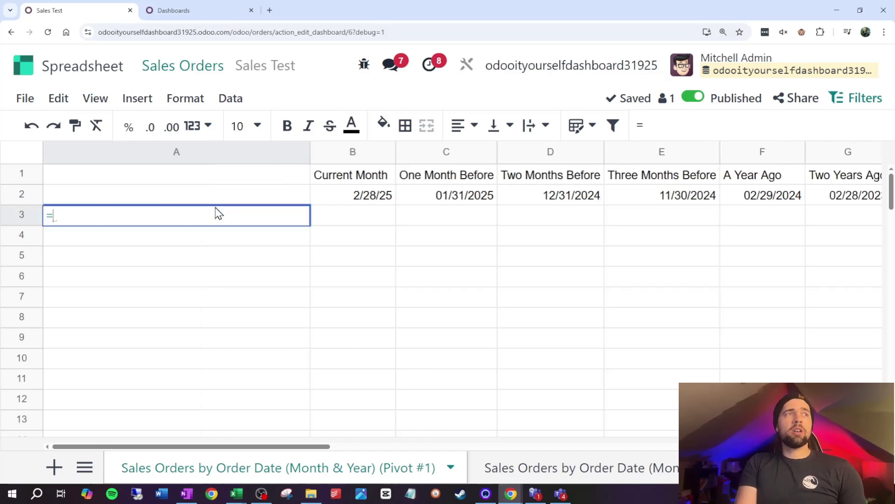
type("odoo")
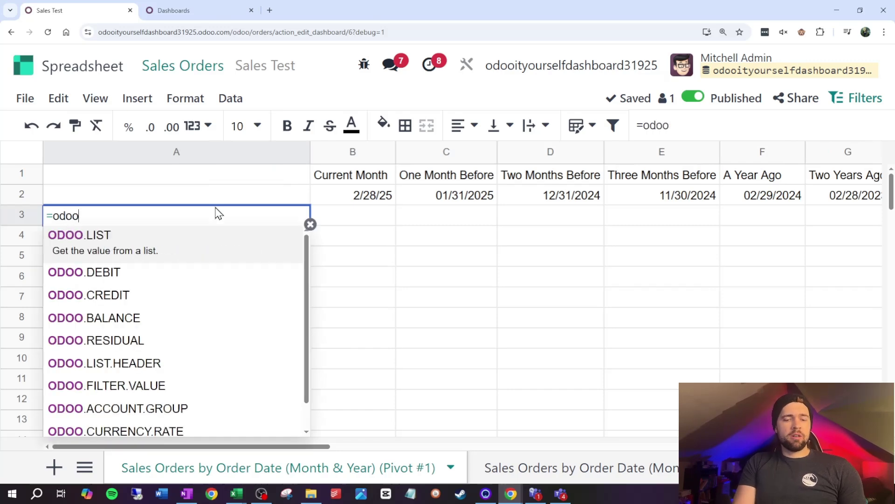
type(".")
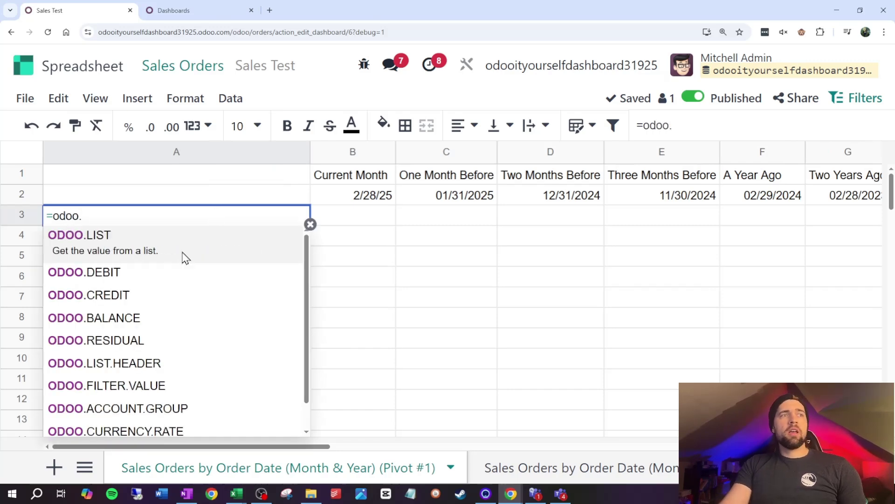
left_click(166, 384)
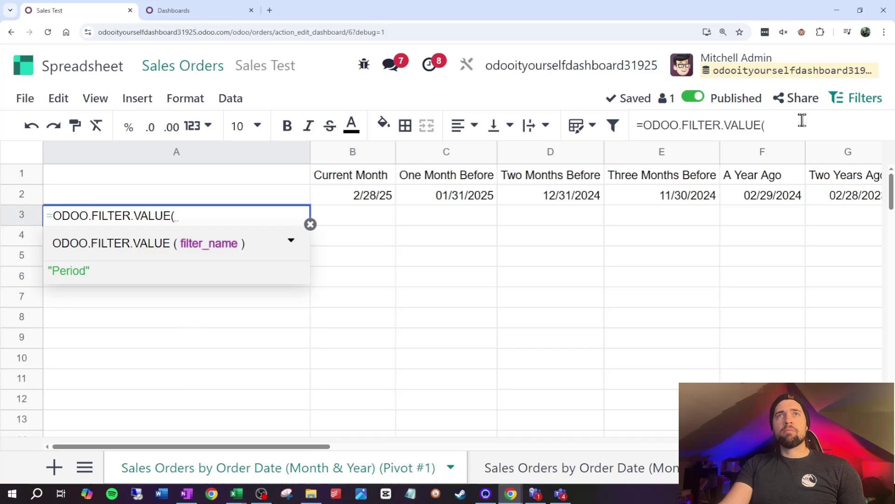
left_click(860, 99)
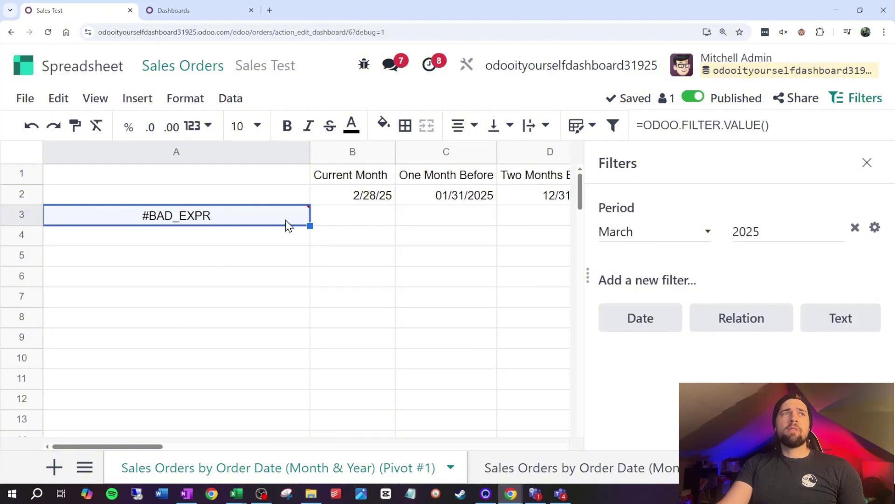
mouse_move(286, 221)
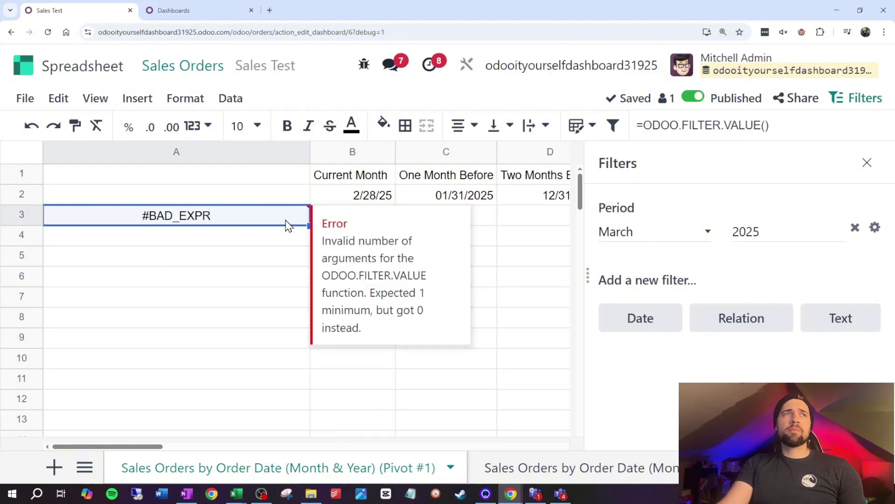
left_click(765, 126)
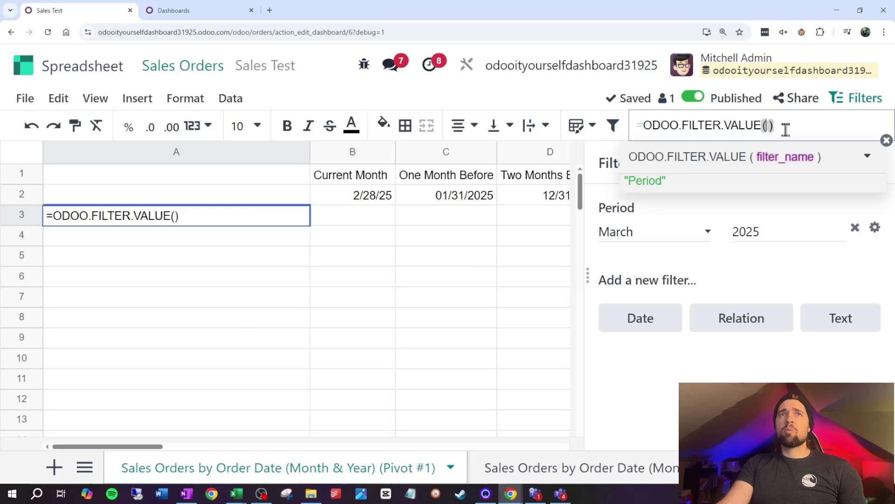
type("\"")
type("Period")
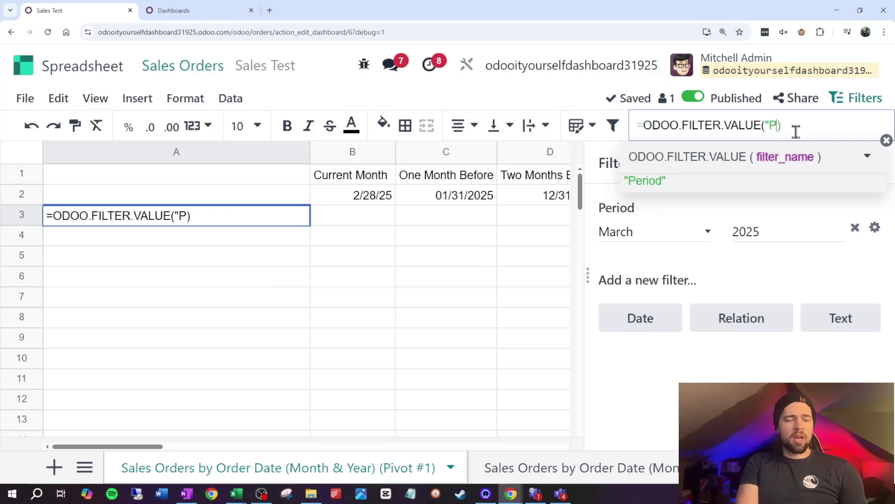
type("\"")
key("Return")
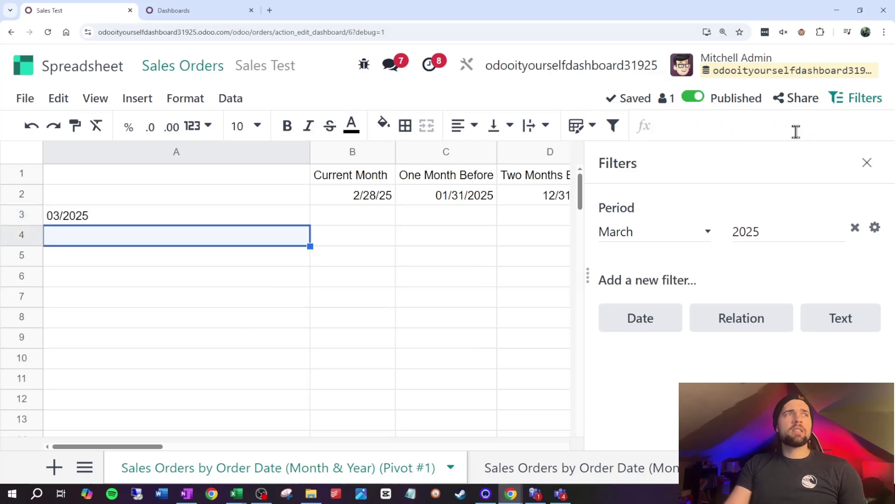
left_click(256, 214)
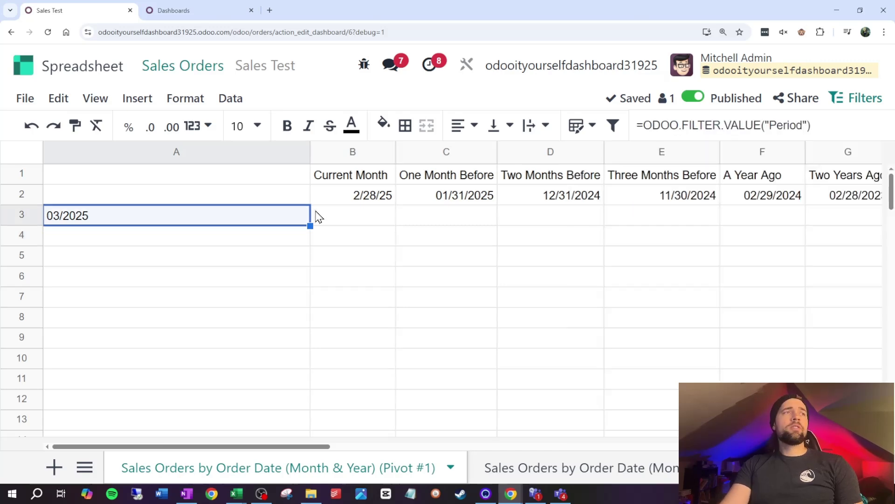
In B2, start a DATE formula that takes the year from right(A3,4) and the month from left(A3,2).
left_click(369, 203)
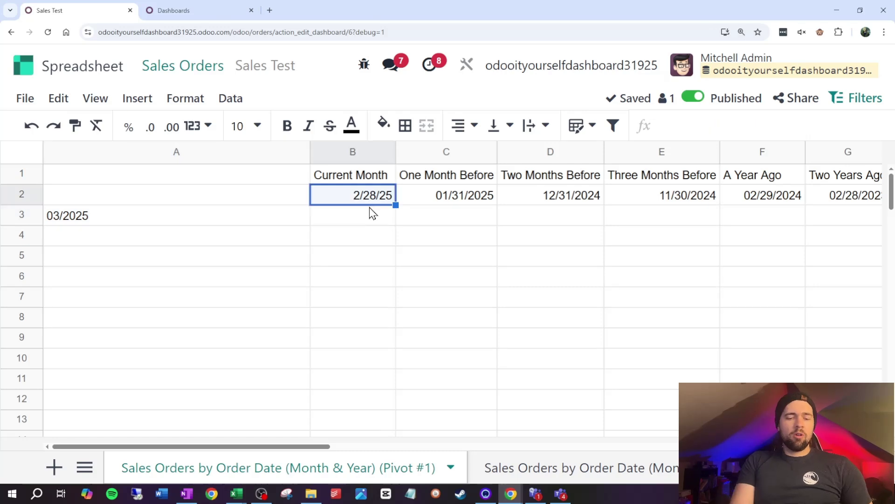
type("=date(")
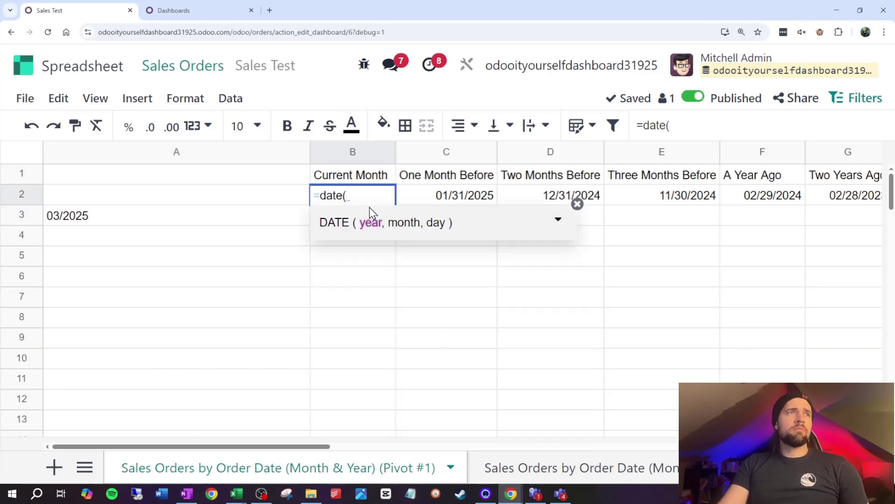
type("right(")
left_click(122, 228)
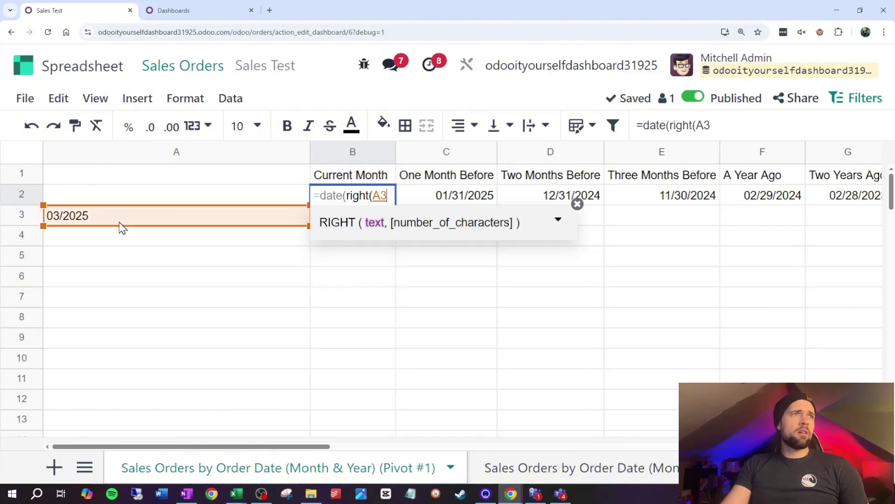
type(",4")
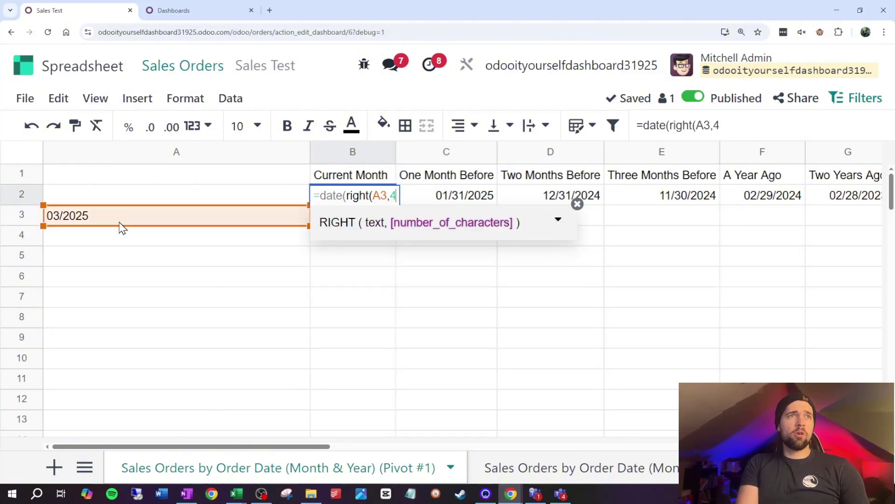
type("),")
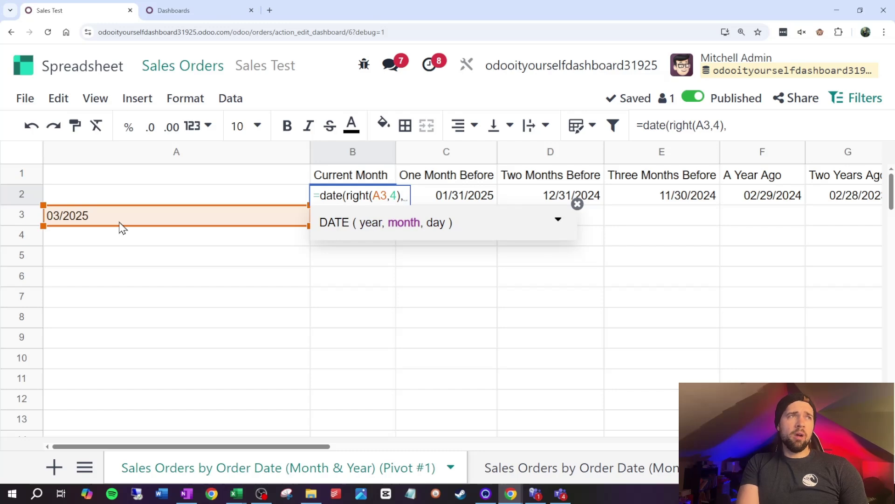
type("left(")
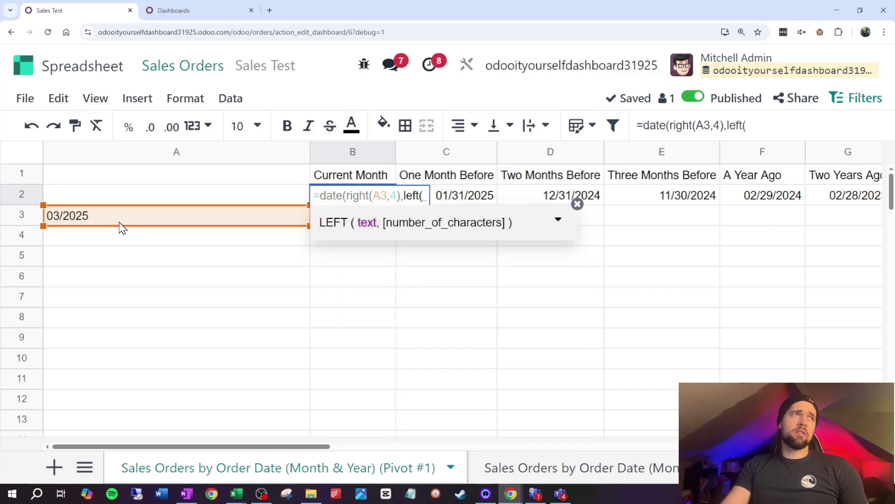
left_click(119, 222)
type(",2")
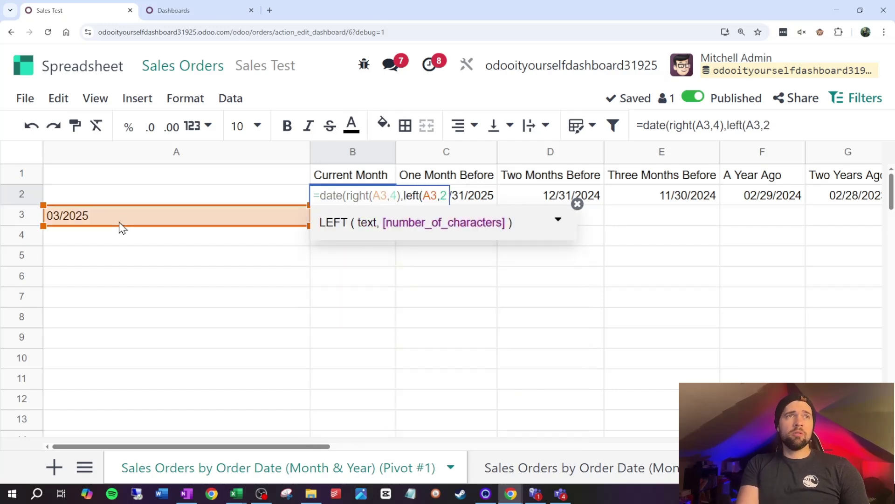
type(")")
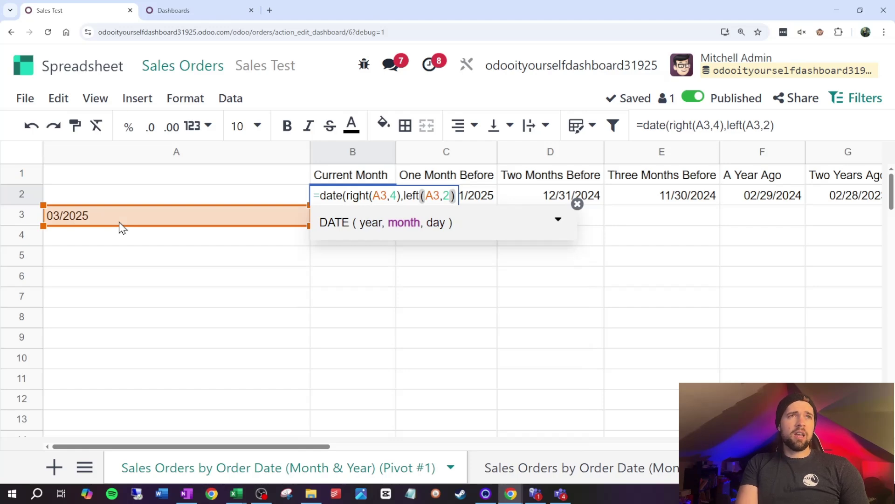
Complete the B2 formula as =date(right(A3,4),left(A3,2)+1,1)-1 to get the last day of the filtered month.
type(",")
key("BackSpace")
type("+")
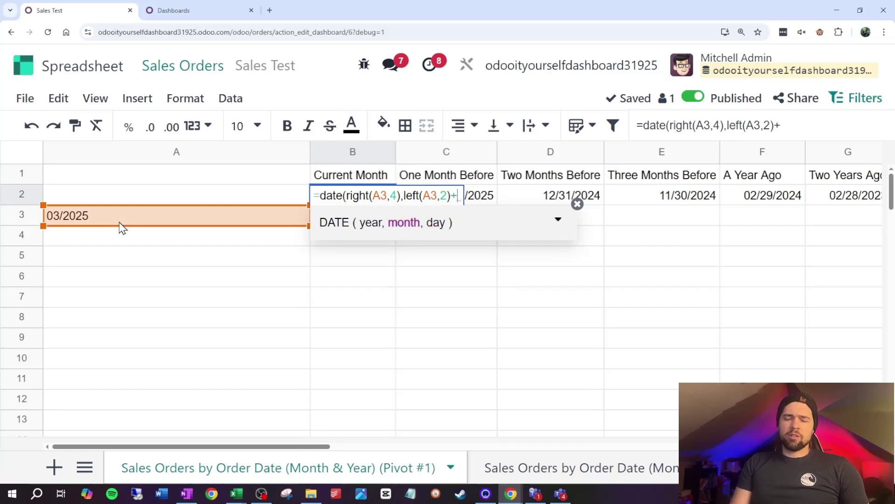
type("1,")
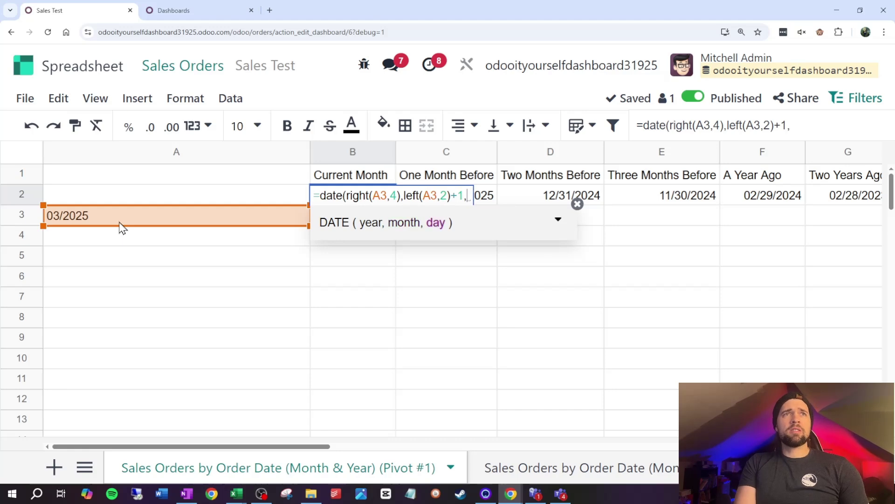
type("1)-1")
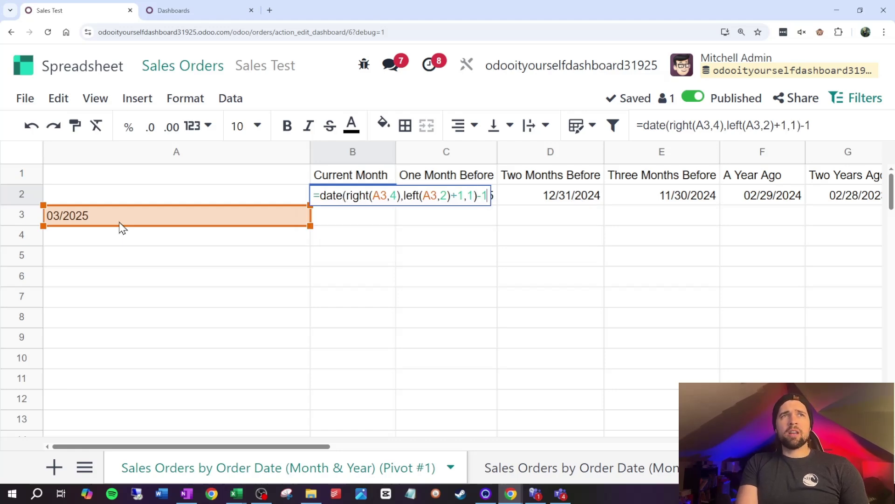
key("Return")
key("Up")
key("Down")
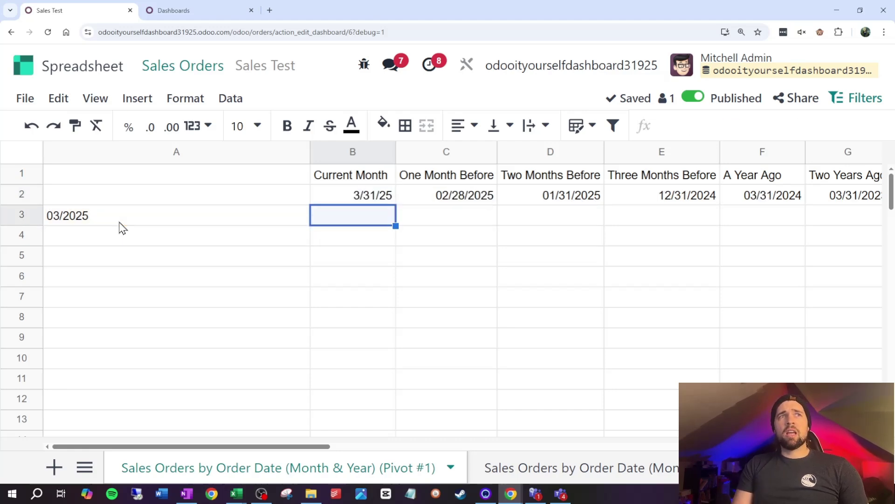
Enter =text(B2,"mm/yyyy") in B3 and compare its format with the month argument in C3 of the Pivot #2 sheet.
key("Up")
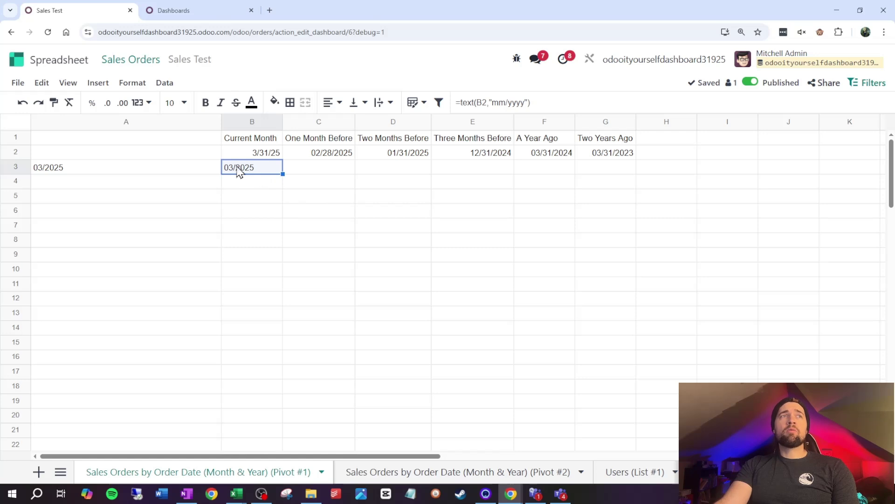
left_click(389, 480)
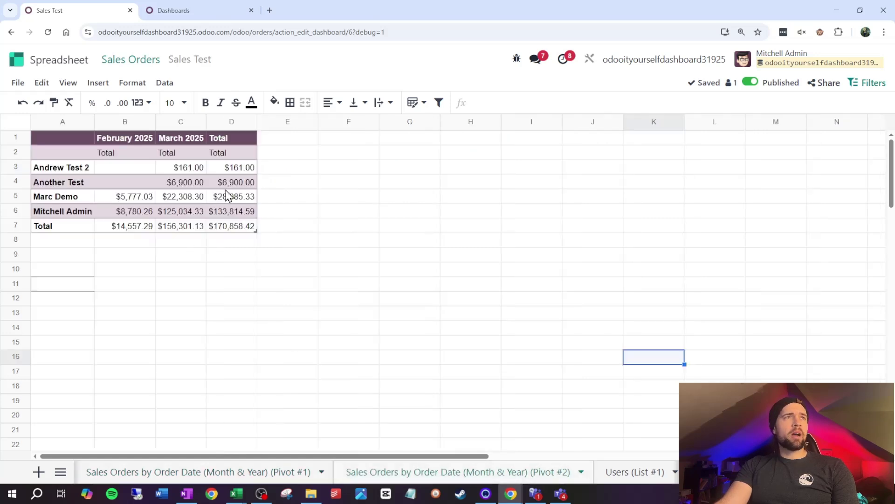
left_click(196, 169)
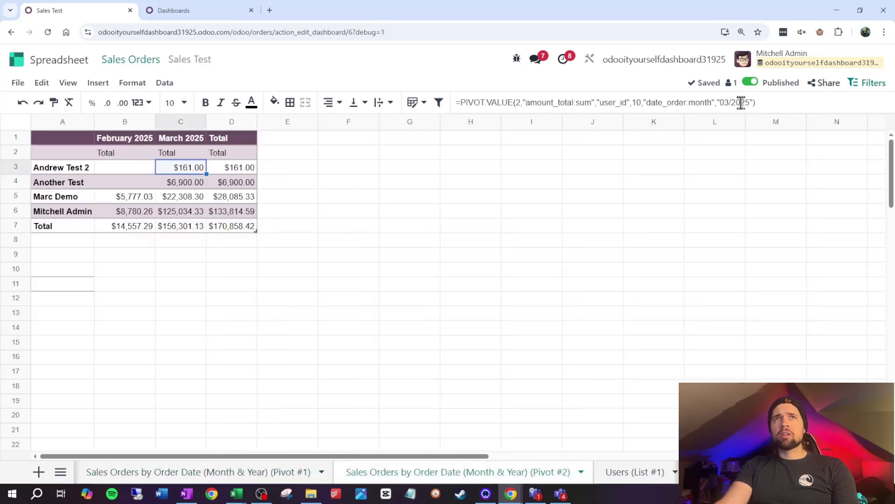
left_click(273, 471)
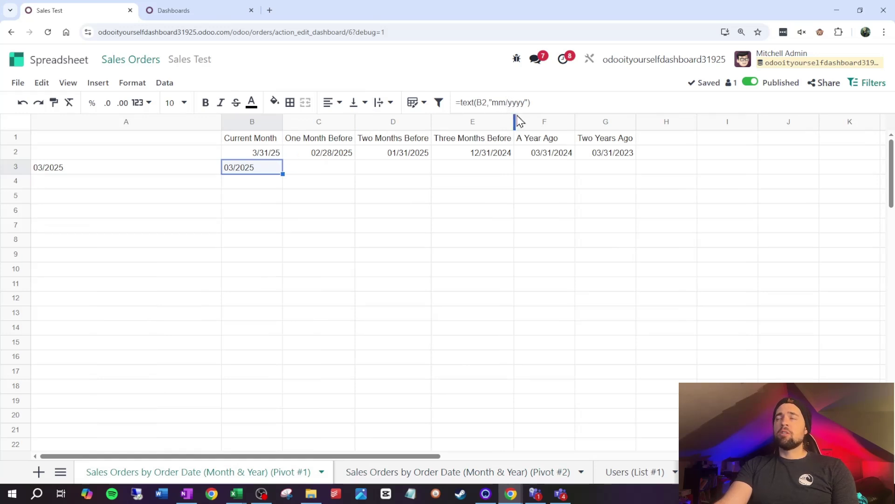
Copy the PIVOT.VALUE formula from C3 of the Pivot #2 sheet into B4 of the Pivot #1 sheet.
left_click(400, 472)
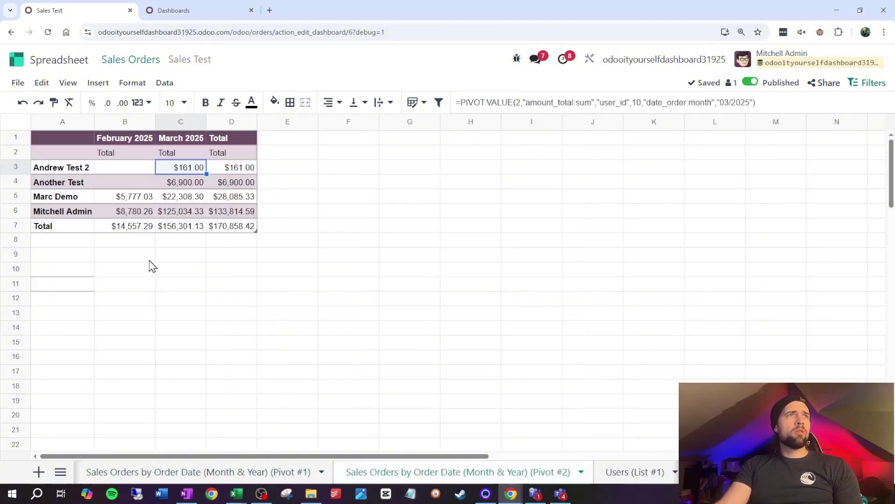
left_click_drag(776, 98, 434, 129)
key("ctrl+c")
key("Escape")
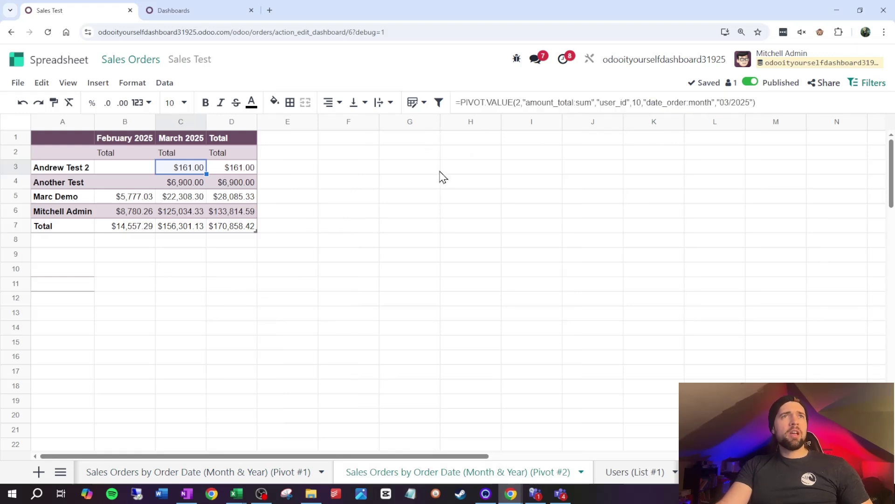
left_click(266, 472)
left_click(259, 183)
key("ctrl+v")
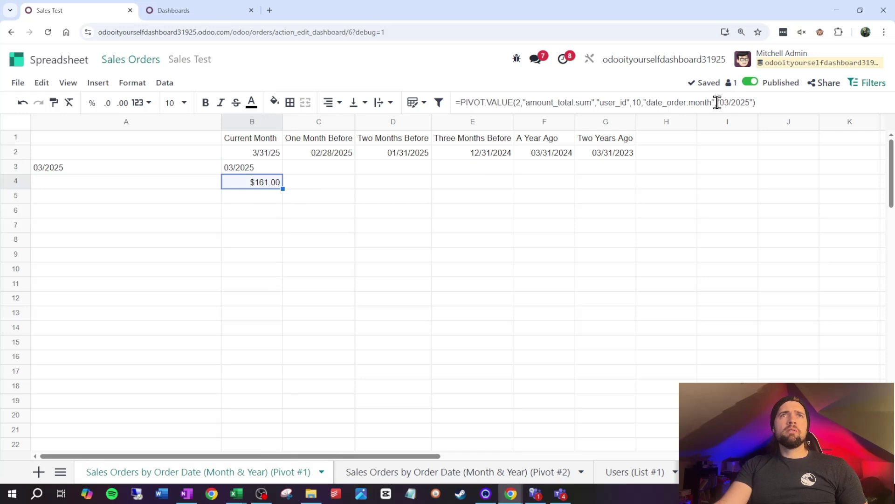
Replace the hard-coded month in B4's PIVOT.VALUE formula with a reference to B3.
left_click_drag(718, 103, 748, 99)
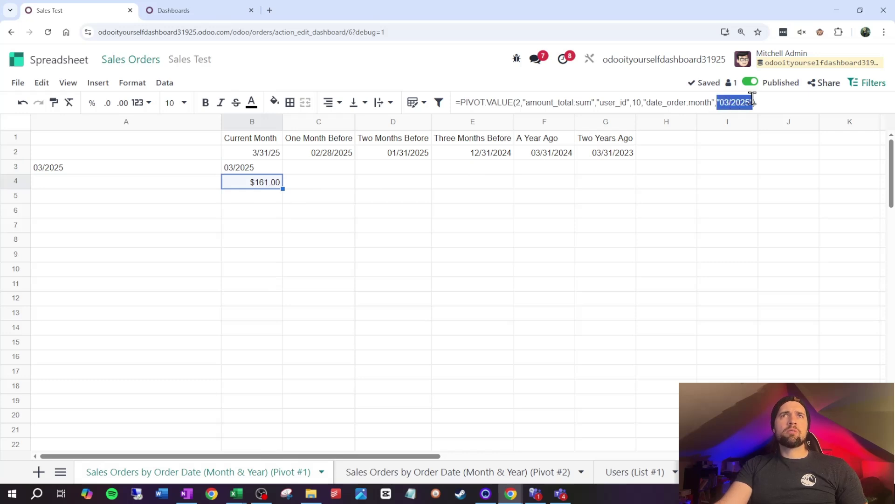
key("BackSpace")
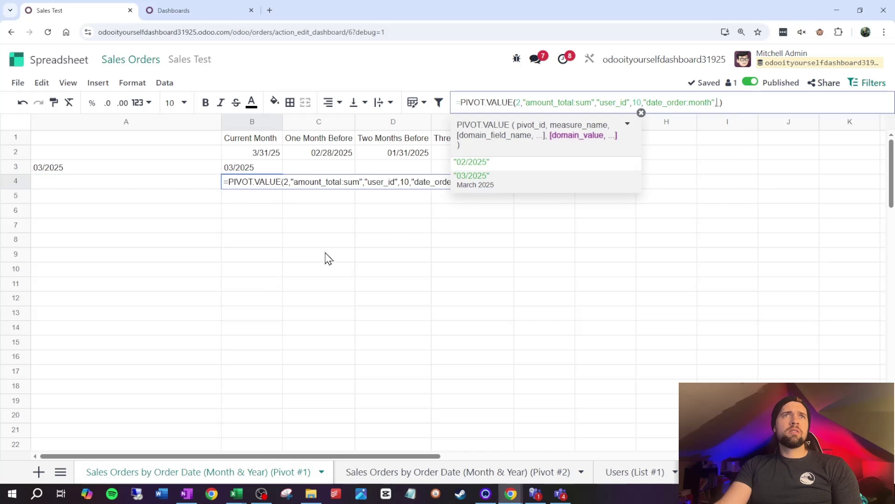
left_click(261, 172)
key("Return")
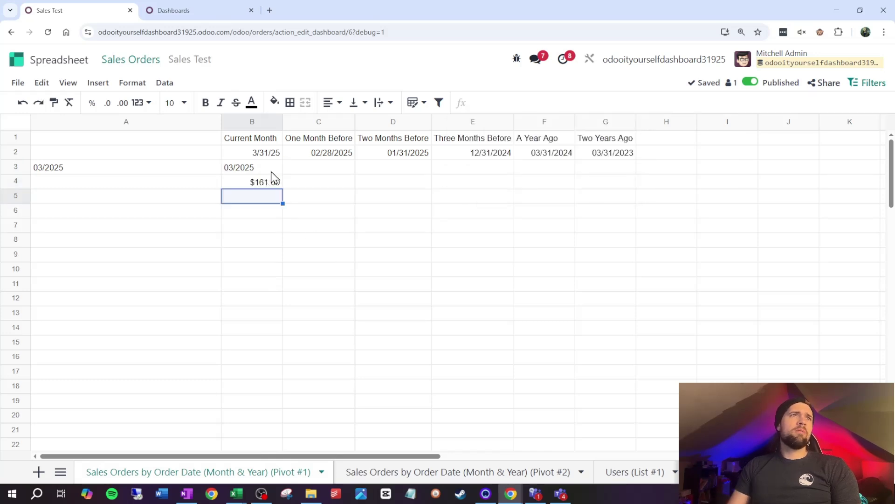
left_click(263, 187)
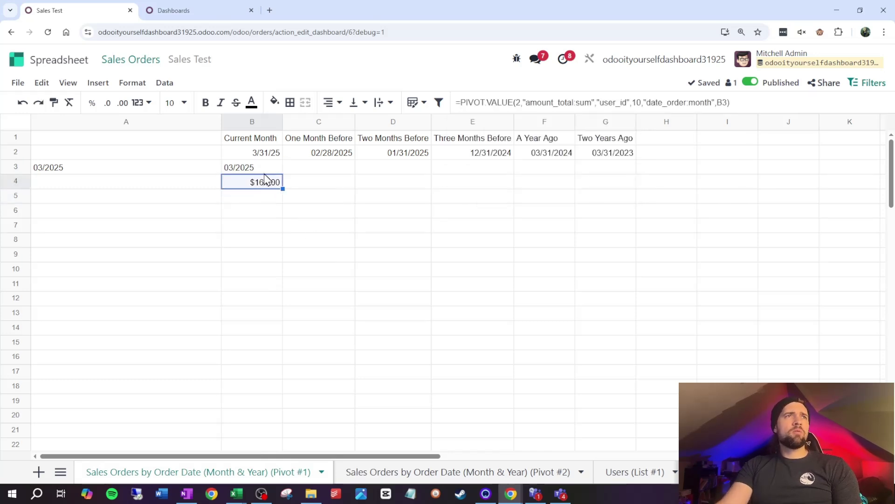
Copy the month text formula from B3 to C3 and the PIVOT.VALUE formula from B4 to C4.
key("Up")
key("ctrl+c")
left_click(320, 172)
key("ctrl+v")
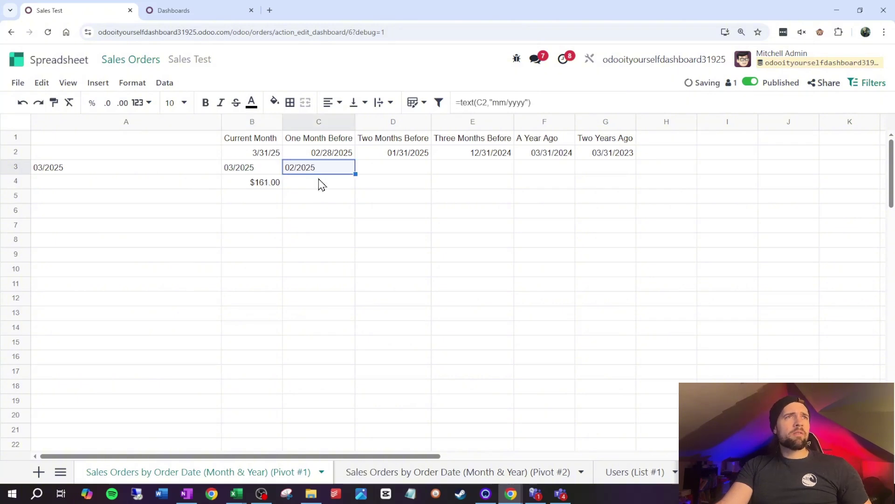
left_click(273, 184)
key("ctrl+c")
left_click(312, 188)
key("ctrl+v")
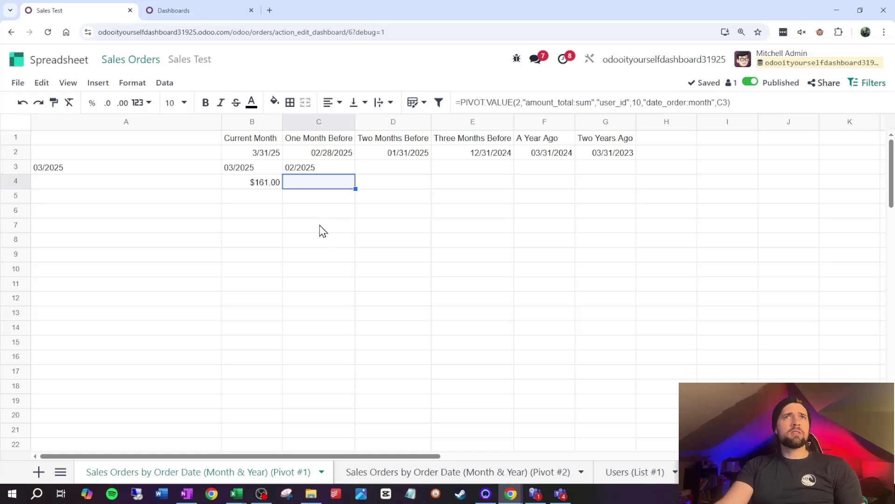
Copy the PIVOT.VALUE formula from C5 of the Pivot #2 sheet into B5 of the Pivot #1 sheet.
left_click(321, 232)
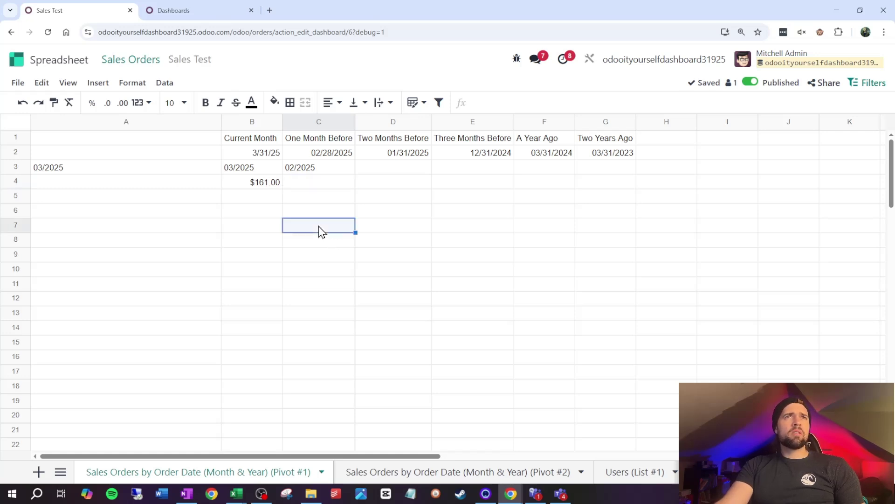
left_click(304, 185)
left_click(380, 472)
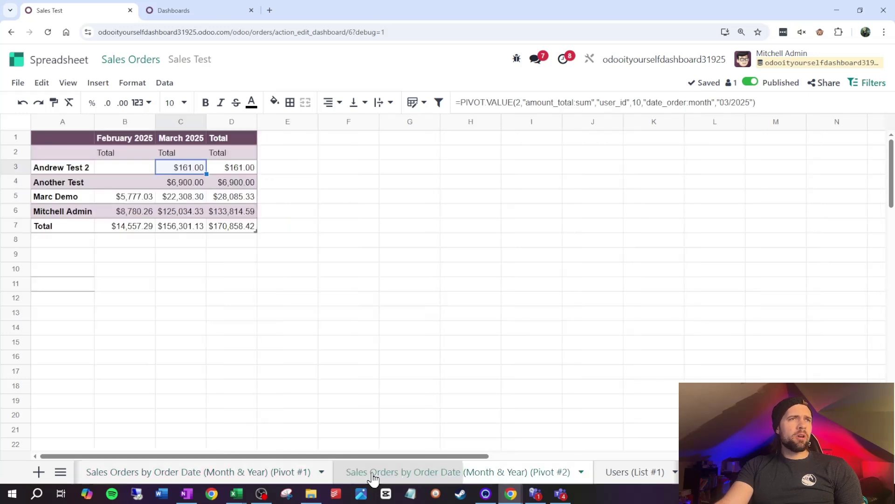
left_click(188, 201)
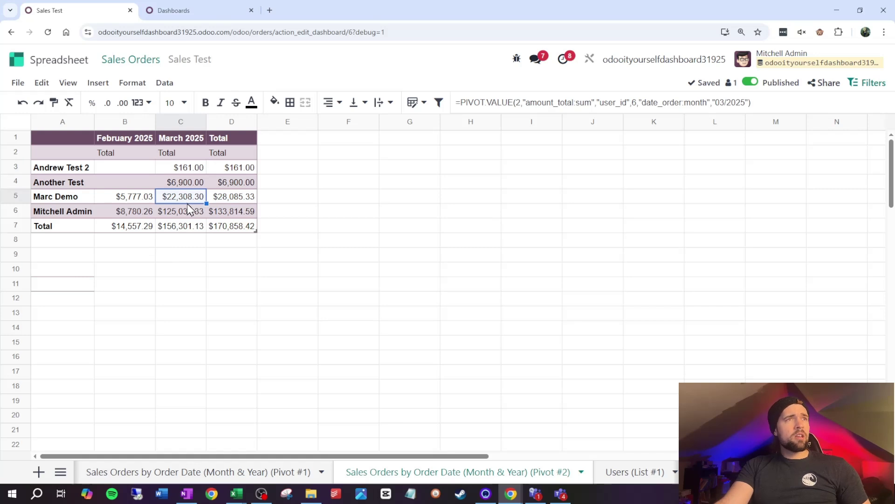
left_click(256, 471)
left_click(259, 202)
key("ctrl+v")
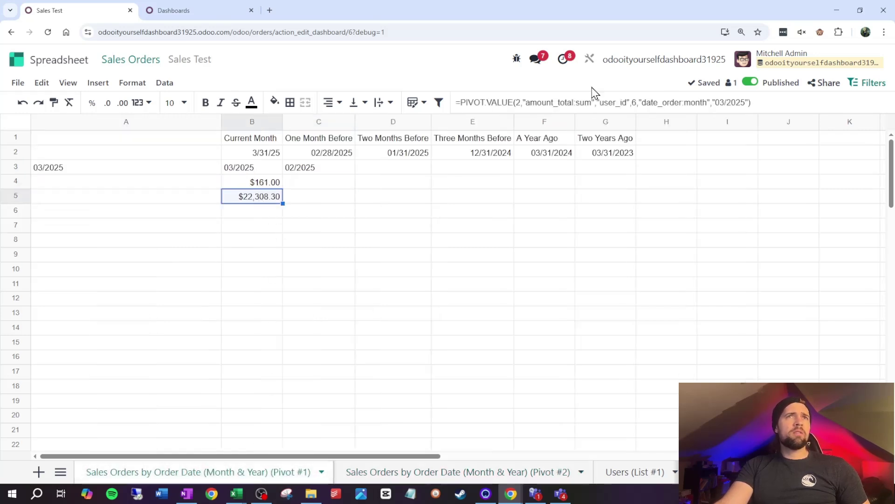
Replace the hard-coded month in B5's PIVOT.VALUE formula with a reference to B3.
left_click_drag(715, 102, 752, 102)
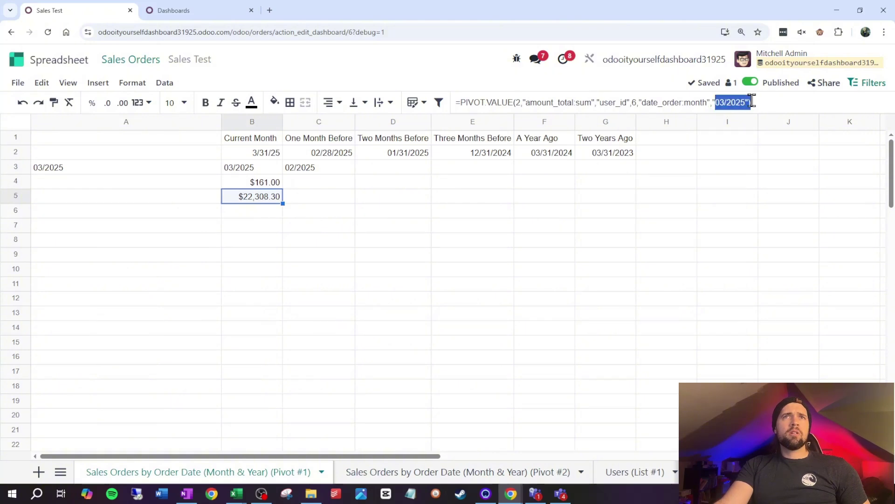
key("BackSpace")
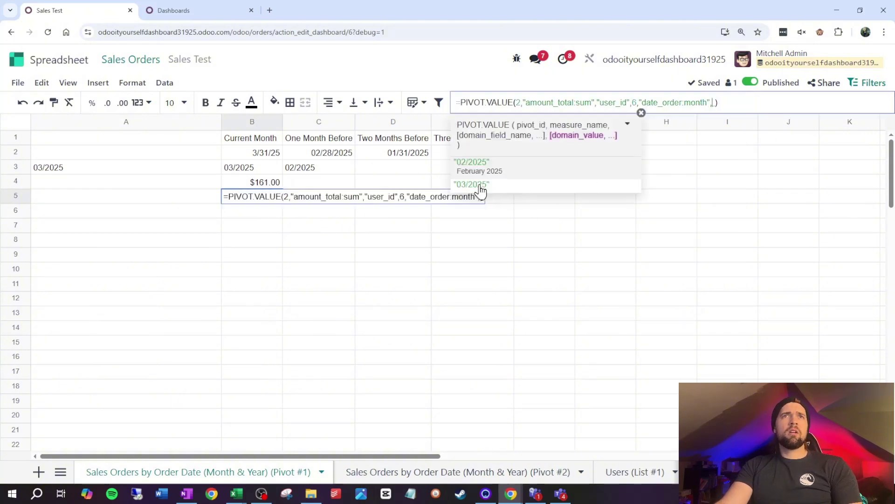
left_click(267, 169)
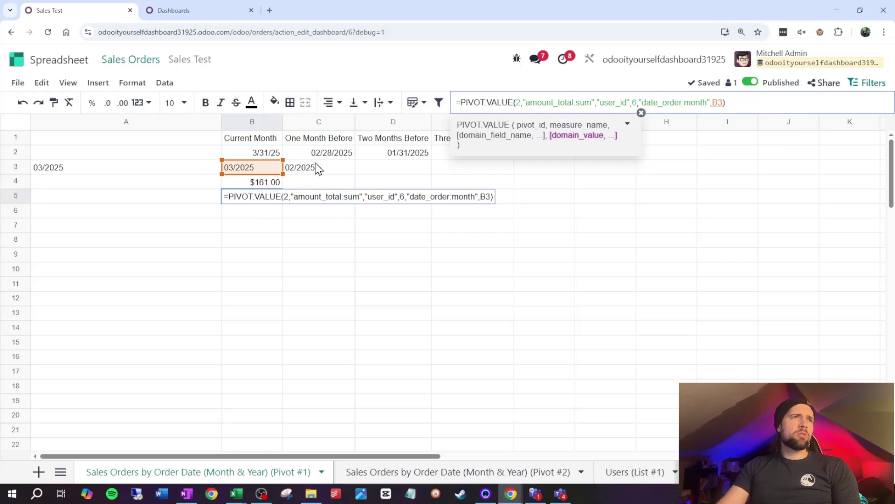
key("Return")
Copy the PIVOT.VALUE formula from B5 to C5 for the One Month Before column.
key("Up")
key("ctrl+c")
key("Right")
key("ctrl+v")
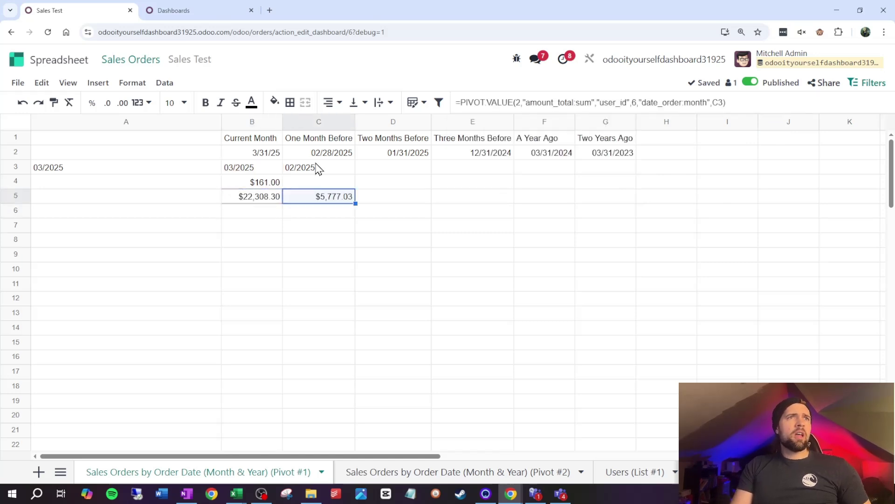